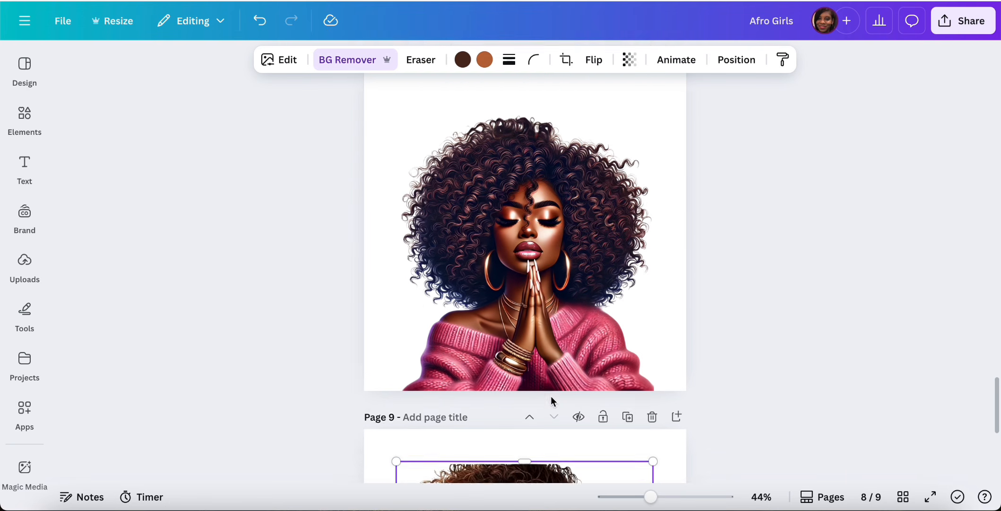
- Look through the character illustrations on pages 5 to 9 of the design
scroll(552, 397, "down", 1)
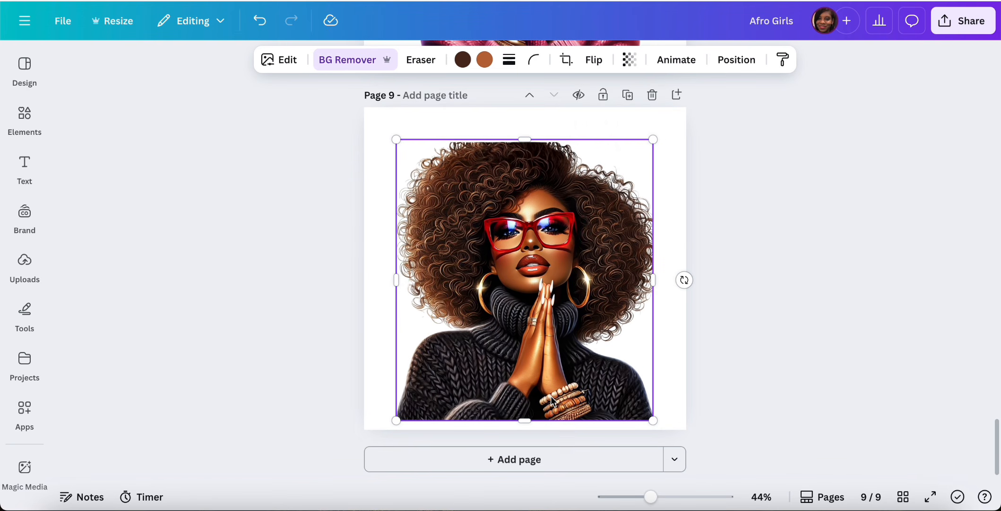
scroll(553, 400, "up", 5)
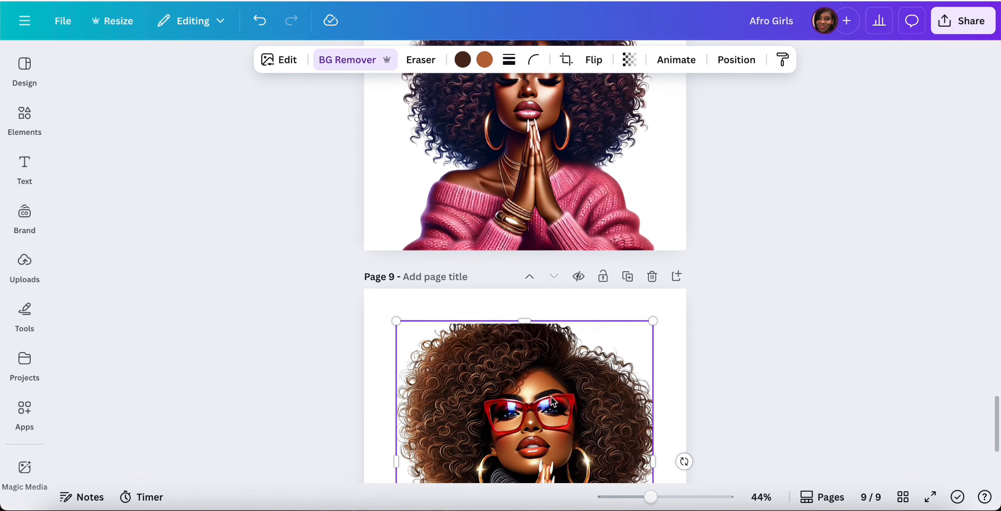
scroll(552, 400, "down", 5)
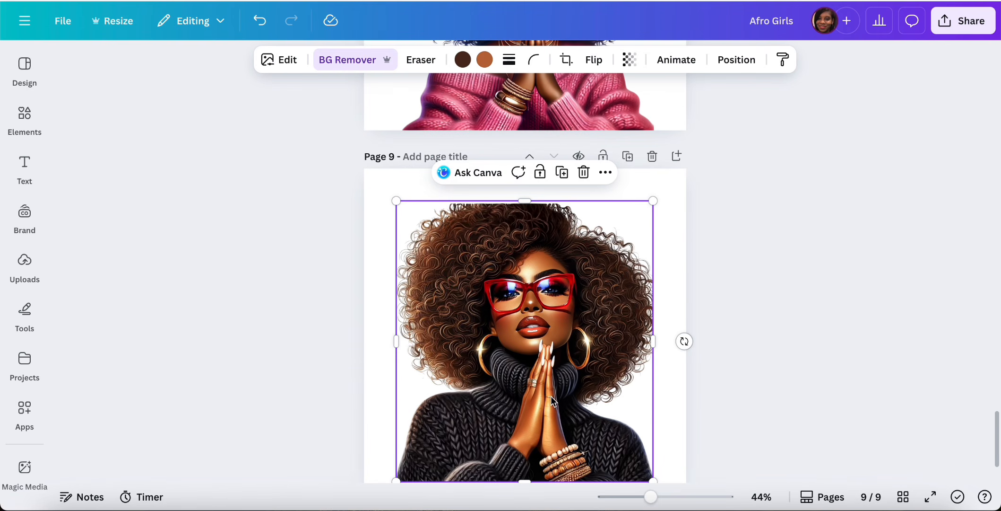
scroll(552, 401, "up", 15)
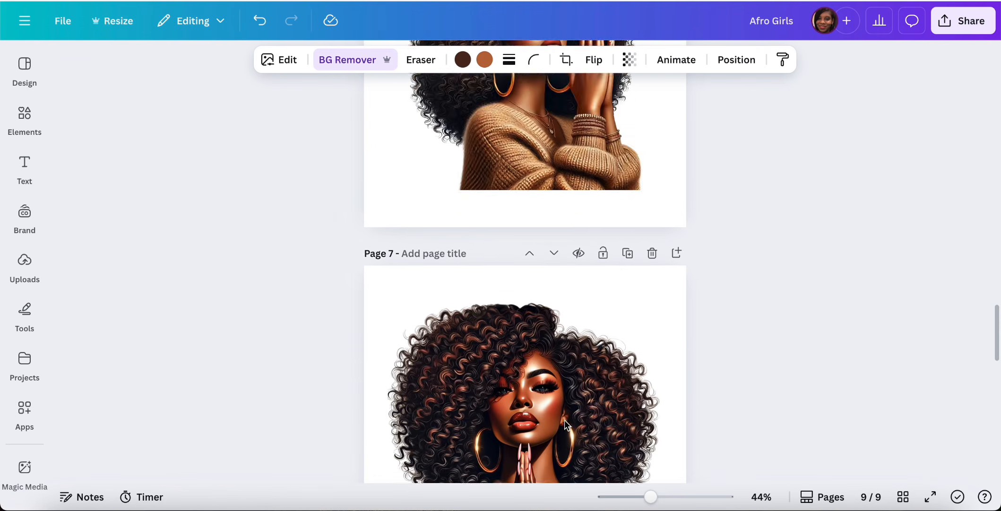
scroll(565, 423, "up", 6)
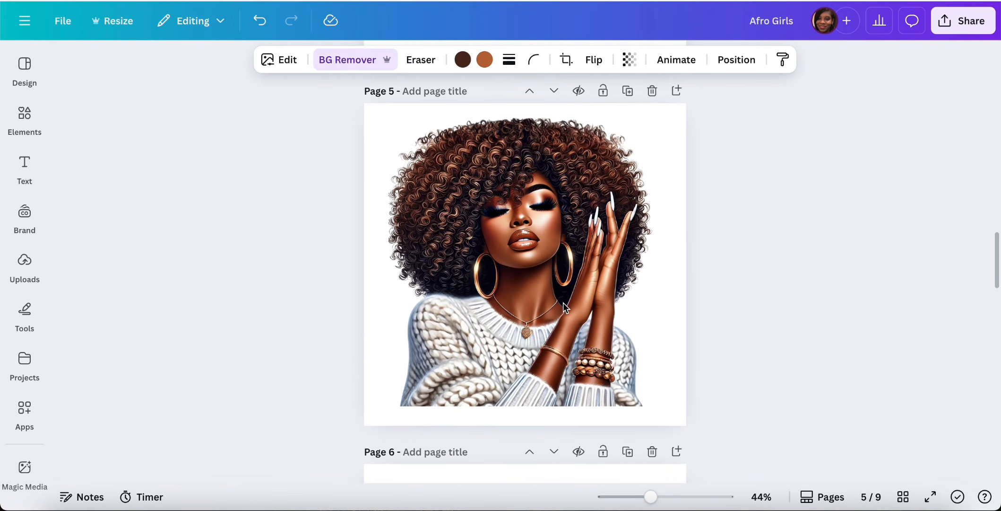
scroll(564, 302, "down", 10)
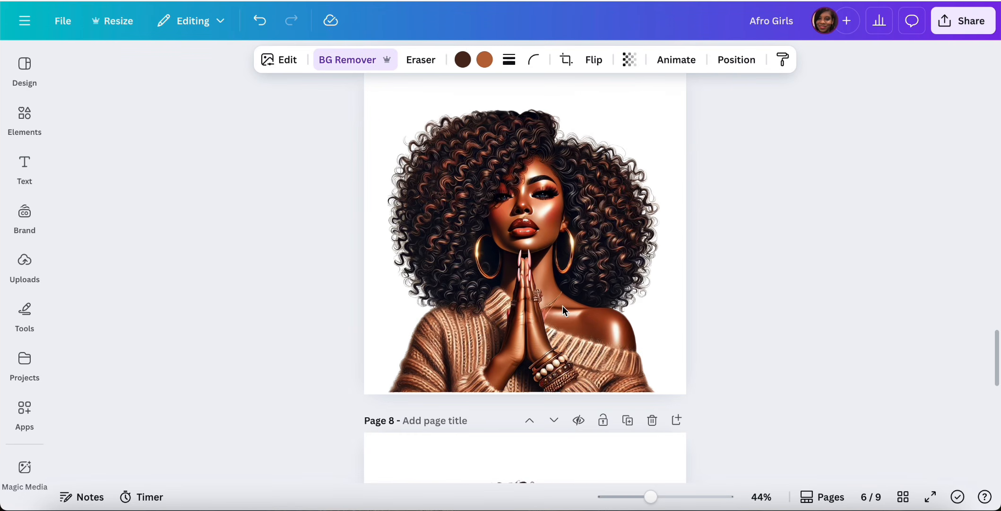
scroll(562, 310, "down", 10)
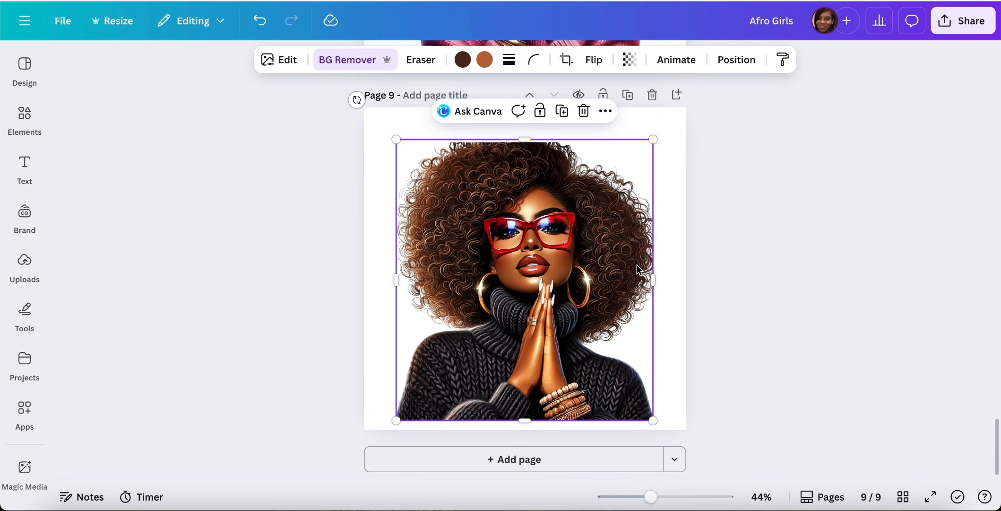
scroll(636, 264, "up", 2)
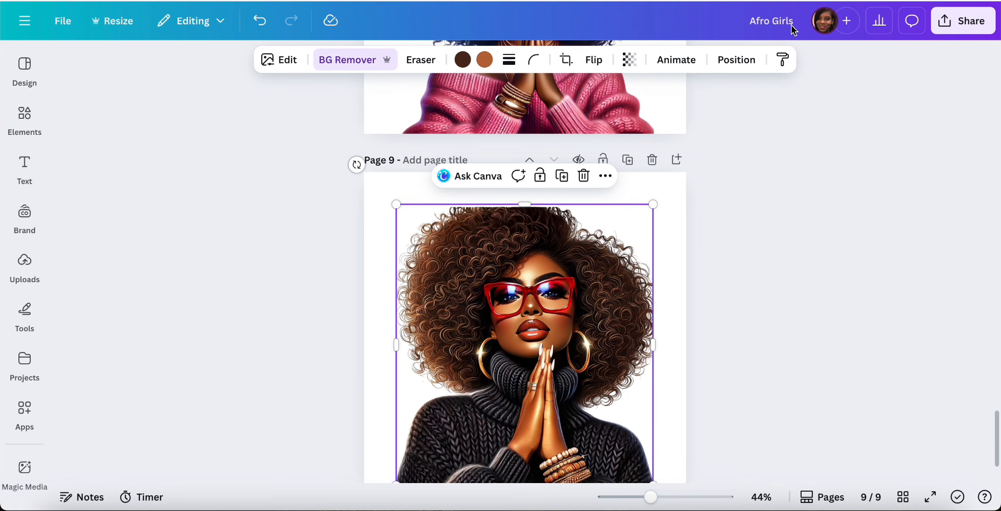
- Rename the design as "Afro Girls 2"
left_click(798, 23)
type("2")
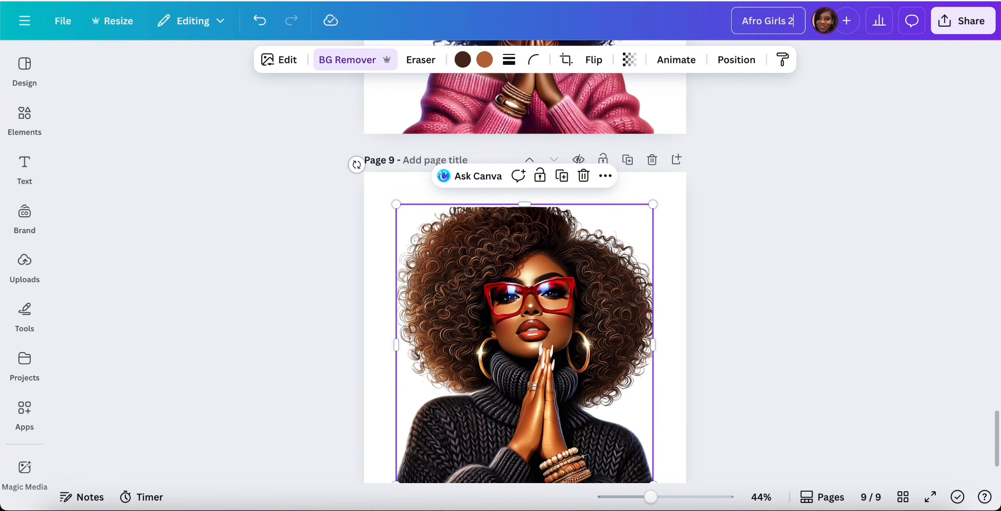
left_click(799, 194)
- Open the design's download settings and deselect all pages
scroll(589, 195, "up", 6)
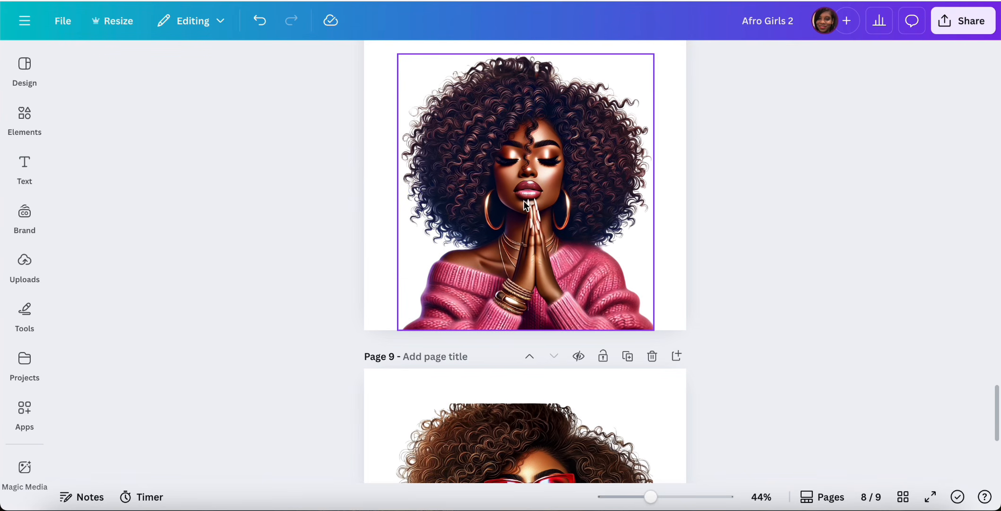
scroll(590, 214, "up", 10)
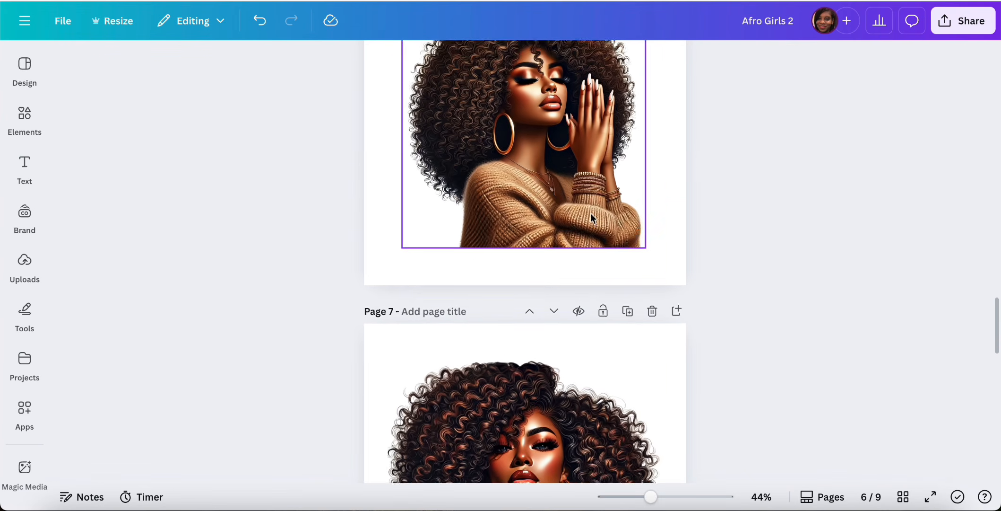
scroll(592, 218, "up", 4)
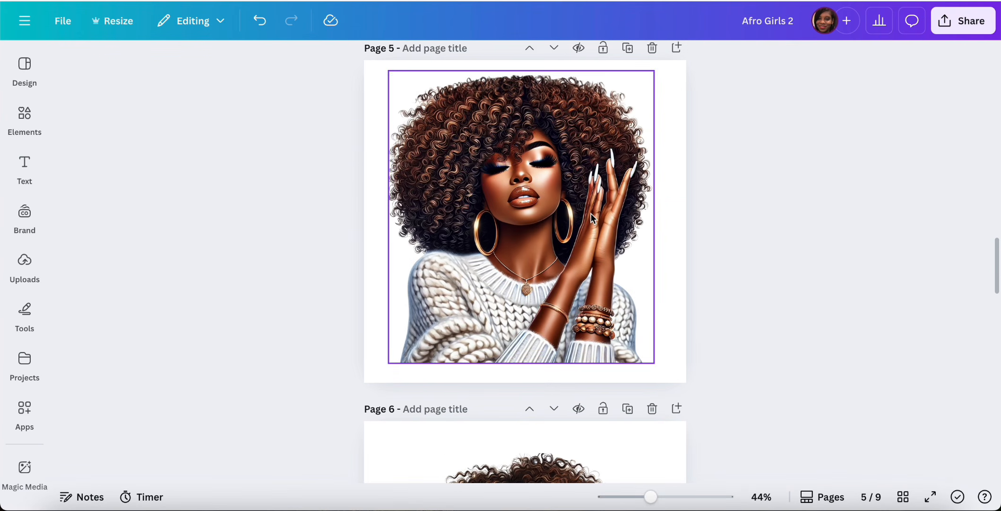
left_click(967, 26)
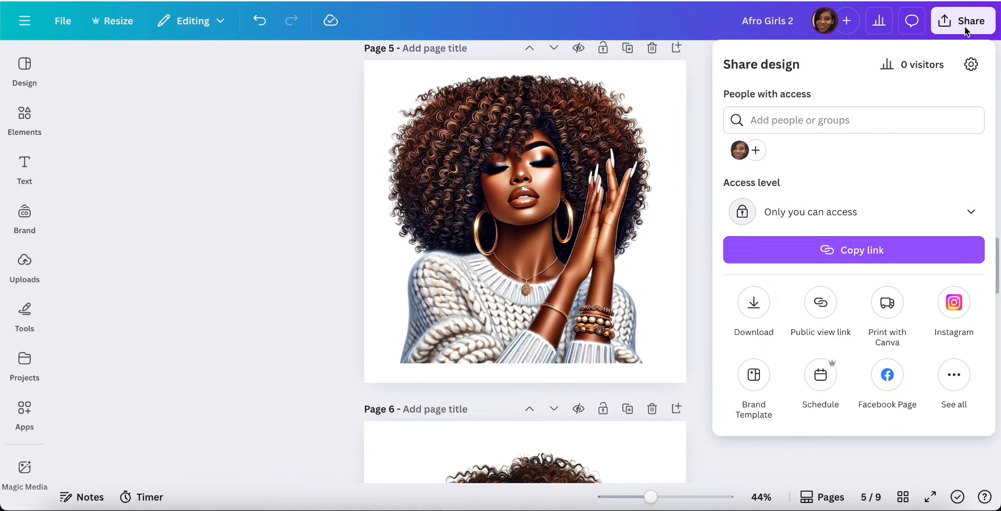
left_click(754, 305)
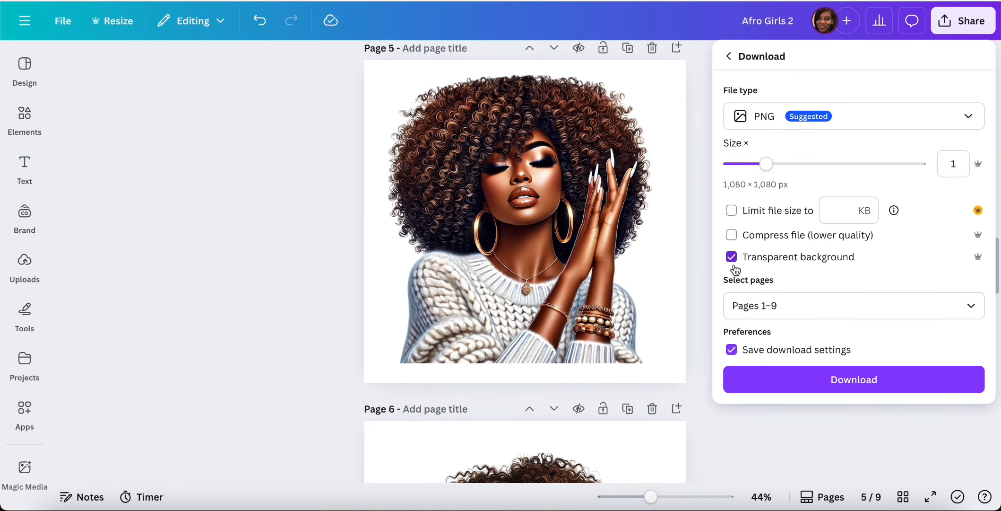
left_click(973, 308)
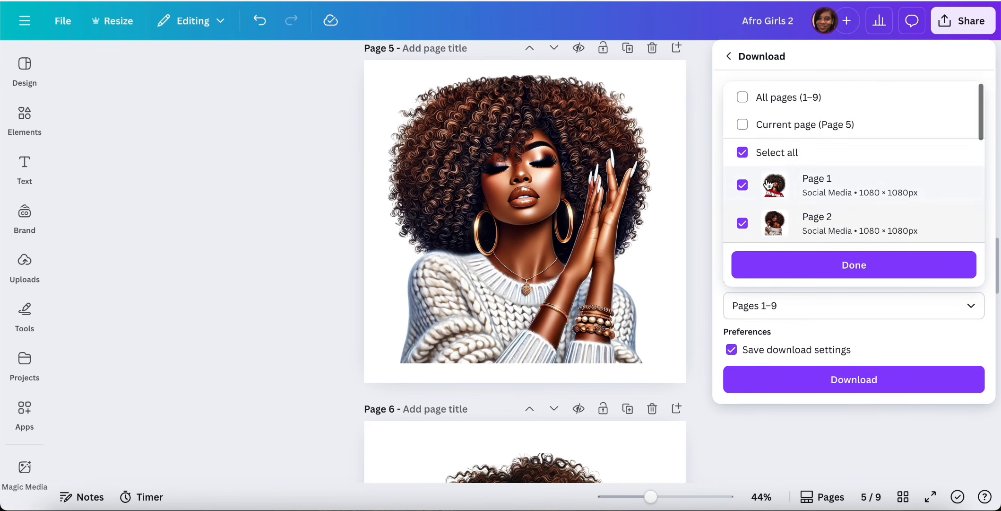
left_click(742, 153)
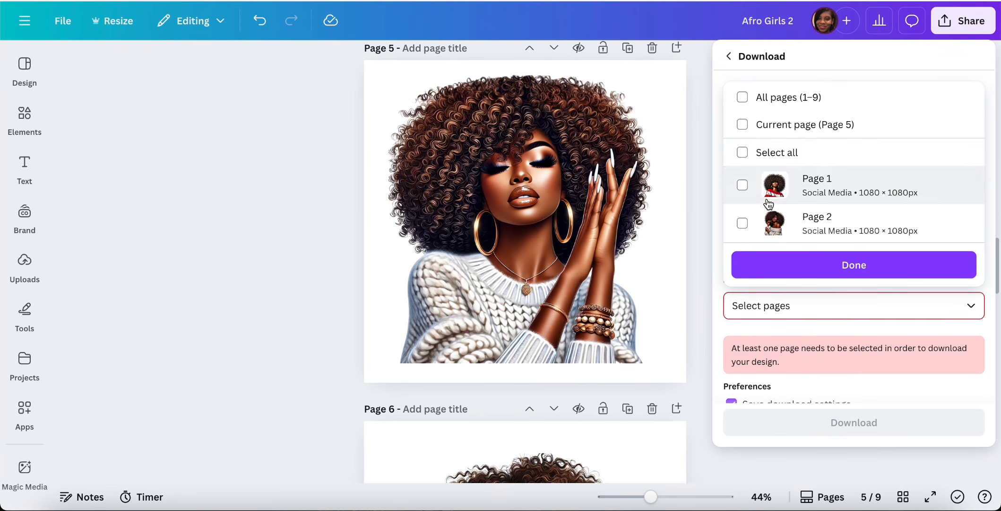
- Select pages 5 to 9 and download them as PNG files with a transparent background
scroll(768, 204, "down", 5)
scroll(768, 203, "down", 1)
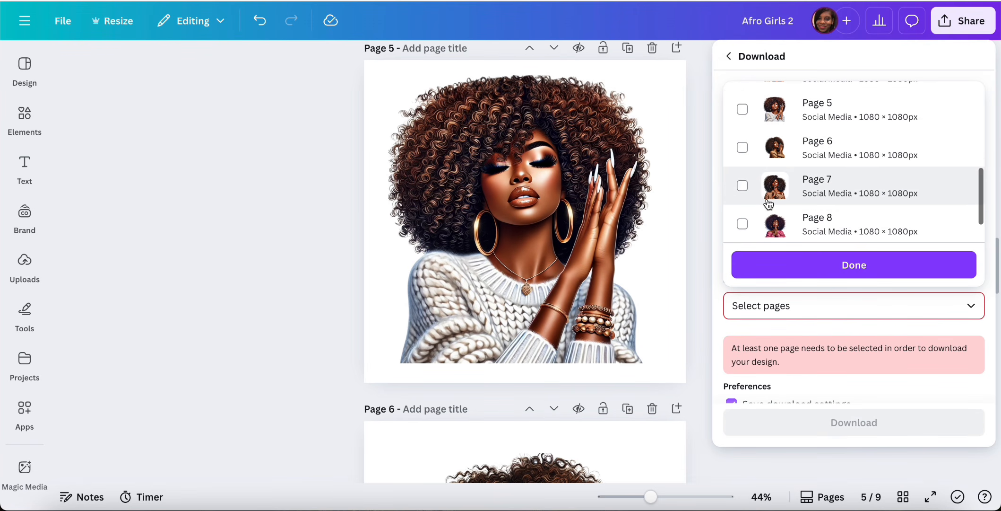
left_click(743, 111)
left_click(742, 147)
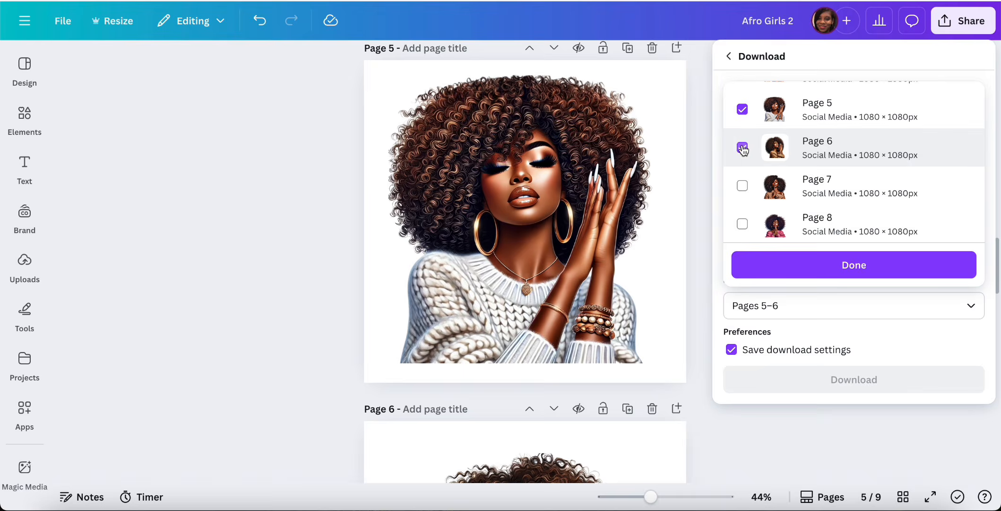
left_click(743, 185)
left_click(743, 221)
scroll(751, 219, "down", 2)
left_click(743, 219)
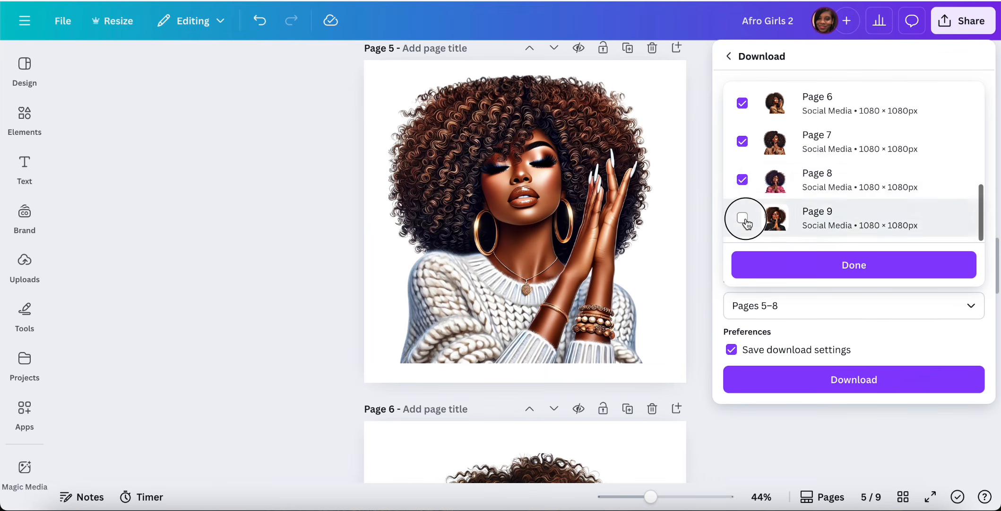
left_click(826, 267)
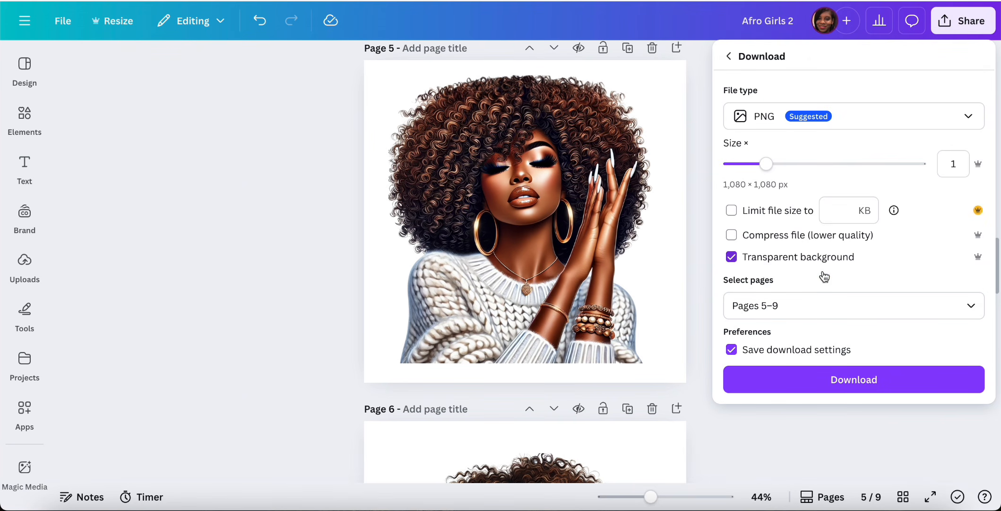
left_click(820, 379)
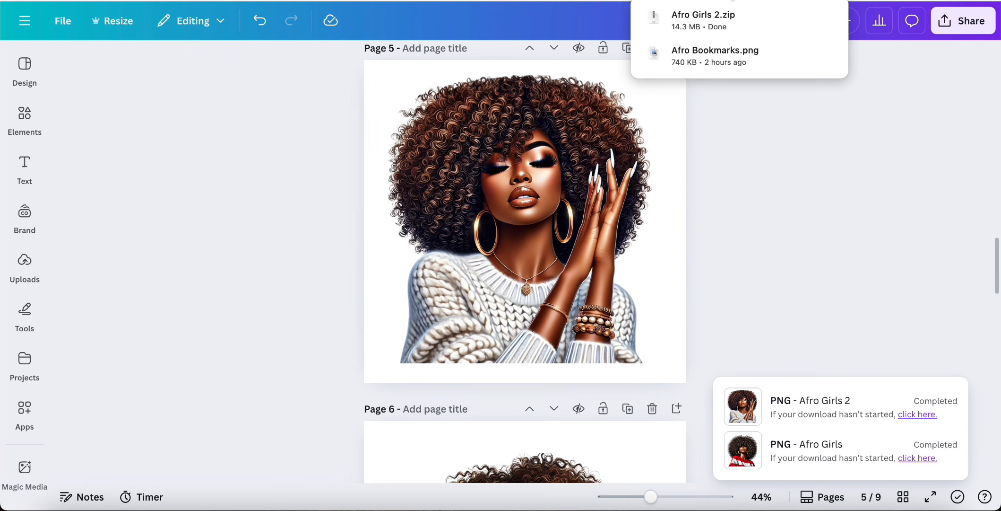
- Extract the downloaded Afro Girls 2.zip and check its extracted folder in Finder
left_click(699, 25)
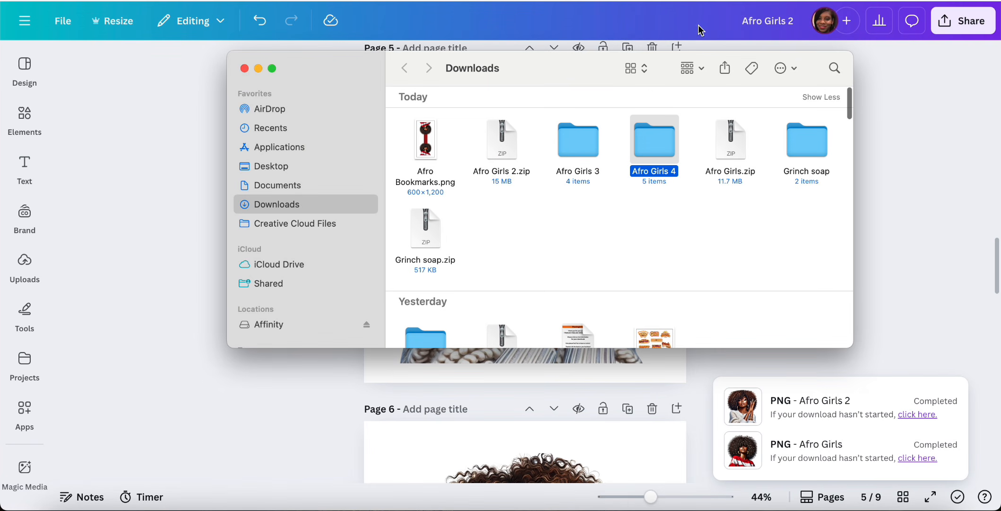
double_click(659, 142)
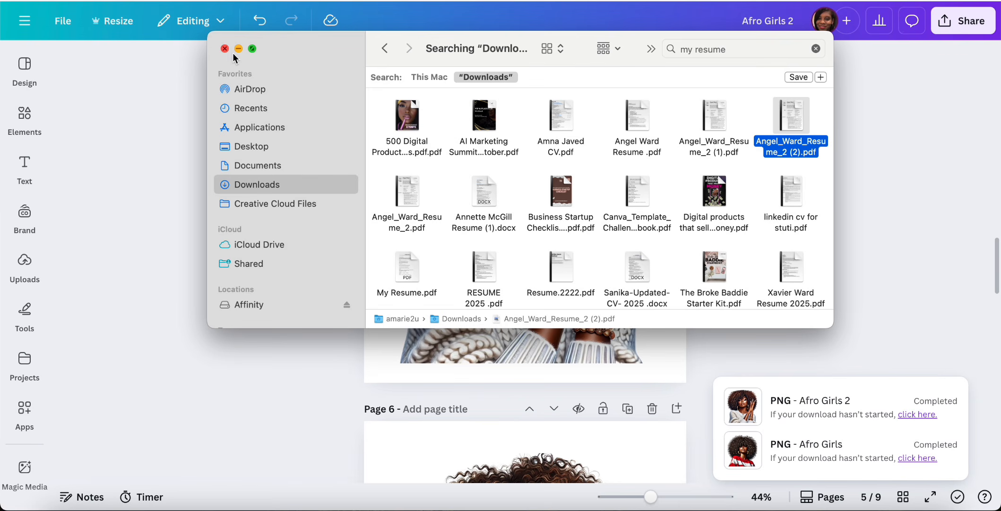
left_click(225, 49)
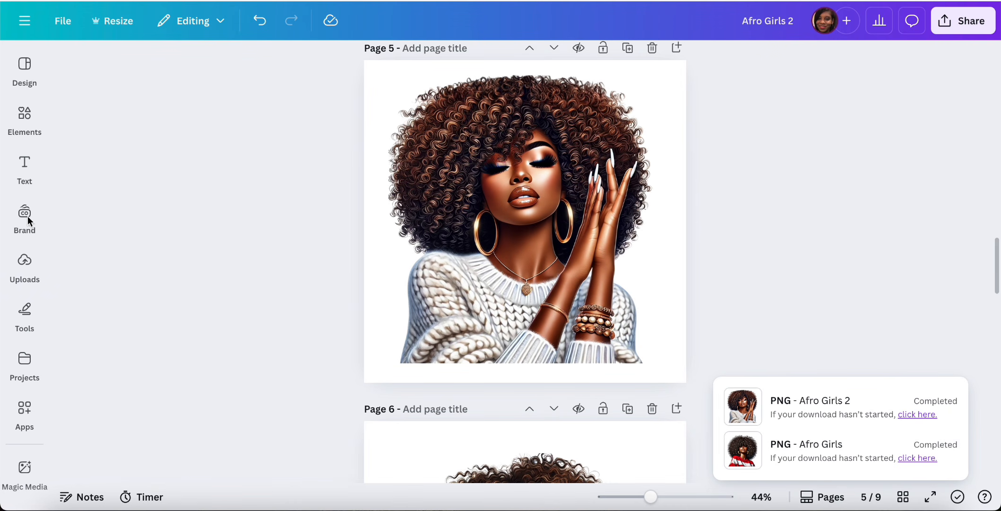
- Upload the images 5.png to 9.png from the Afro Girls 4 folder in Downloads
left_click(29, 266)
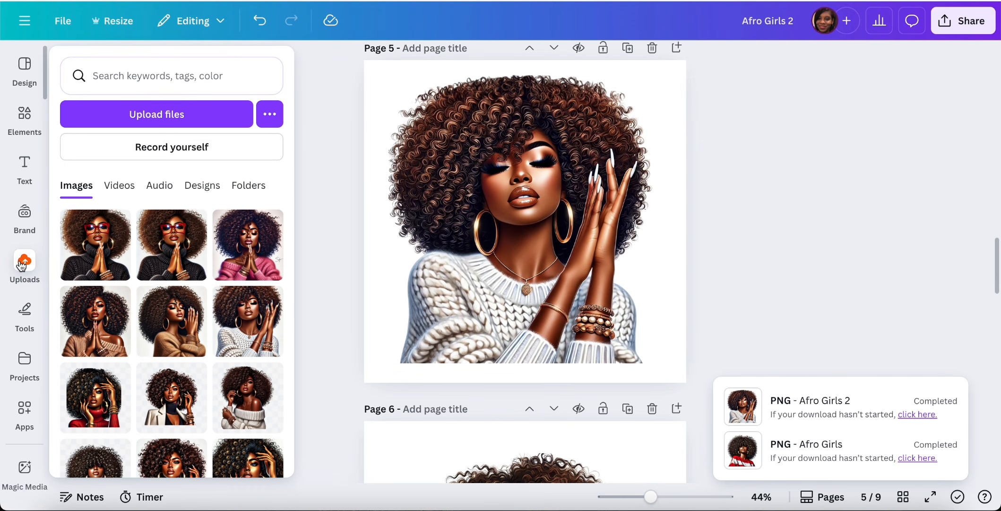
left_click(171, 122)
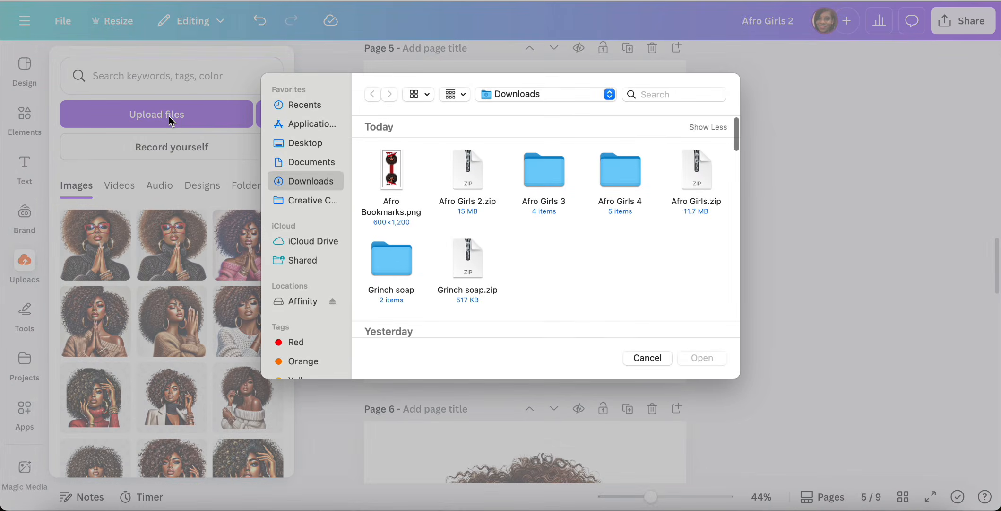
double_click(617, 174)
left_click_drag(374, 156, 601, 250)
left_click(601, 250)
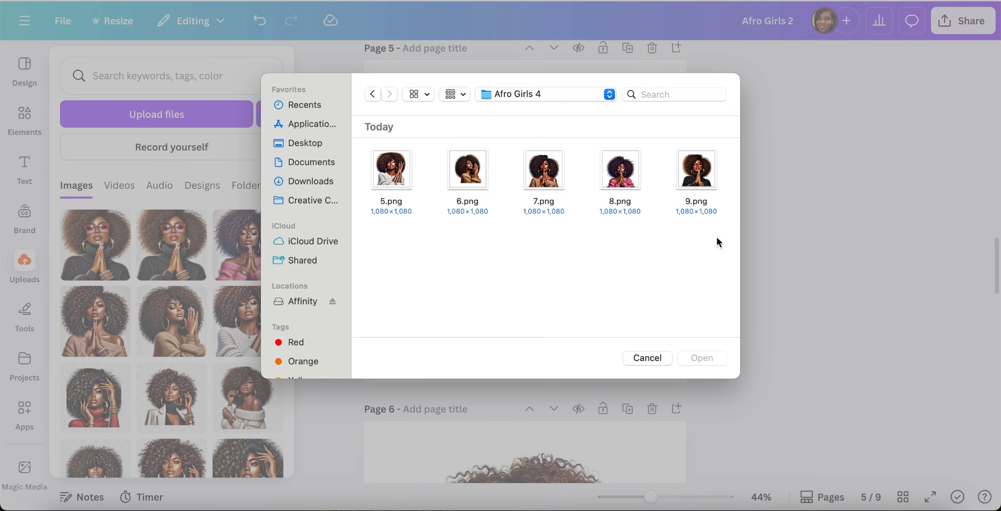
left_click_drag(718, 239, 391, 168)
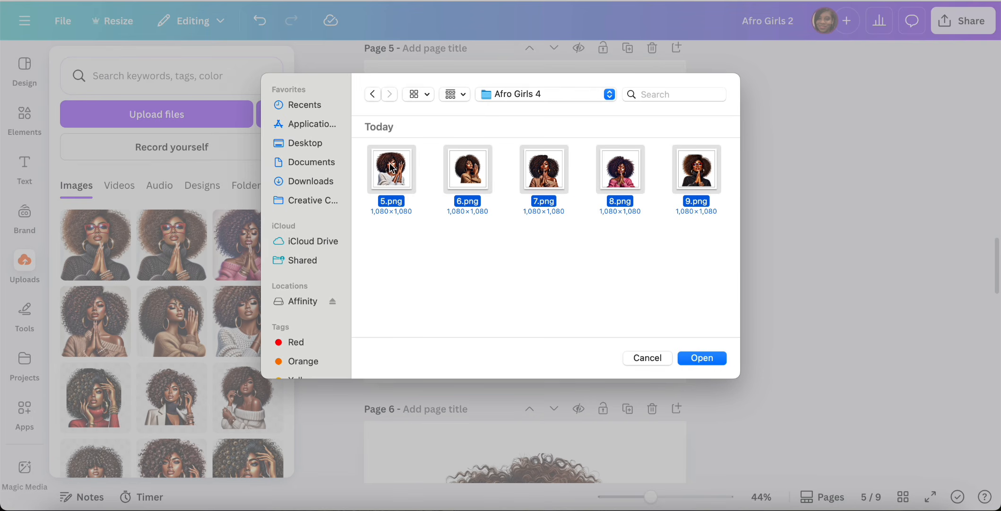
left_click(703, 358)
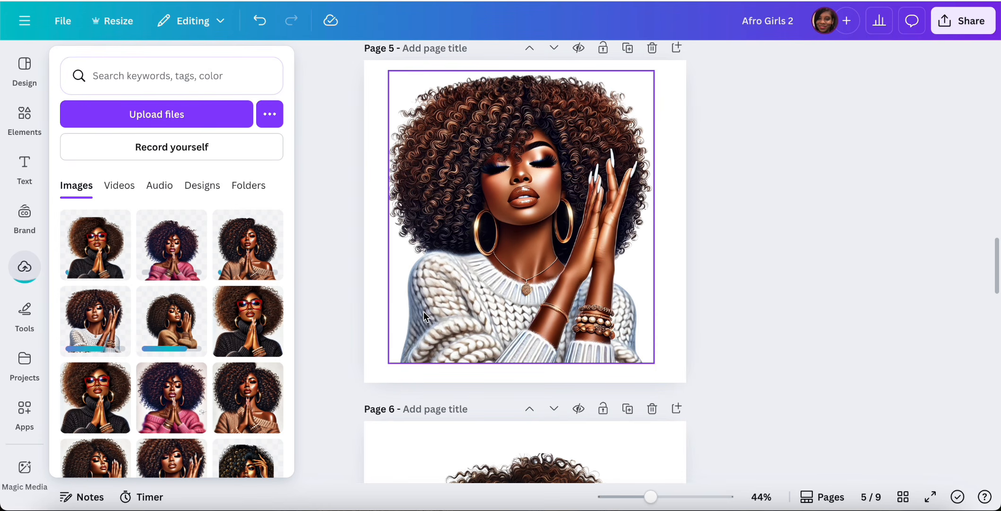
scroll(454, 322, "down", 1)
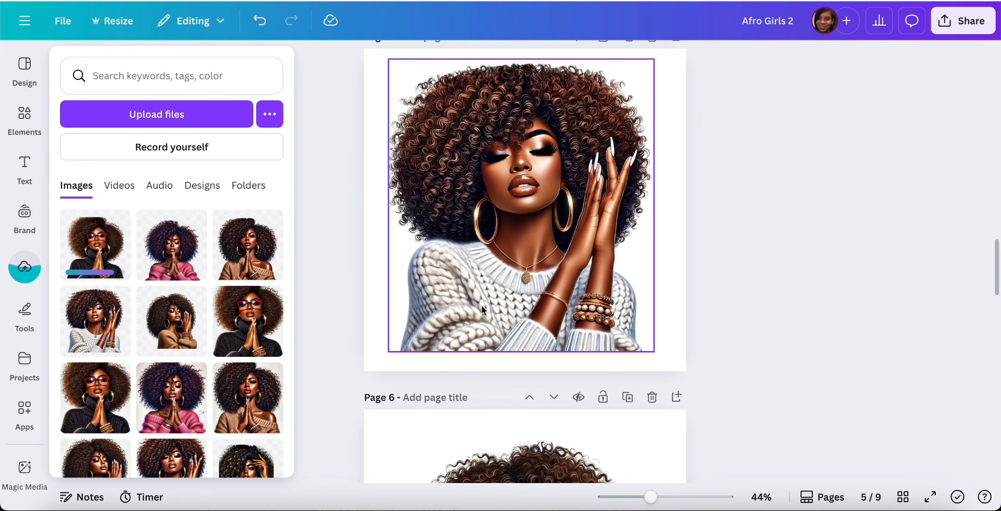
left_click(25, 267)
- Create a new custom-size design 2 in wide and 4 in high
left_click(189, 1)
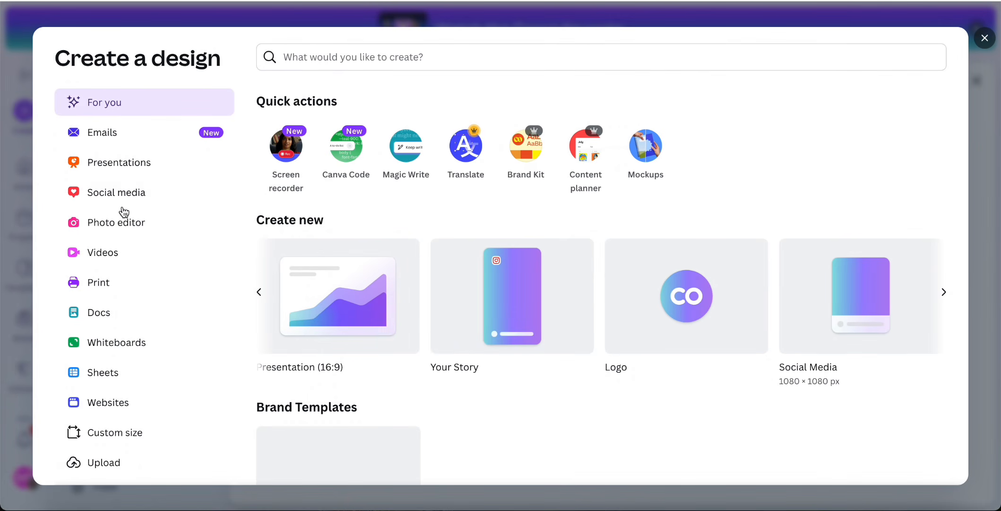
scroll(131, 231, "down", 1)
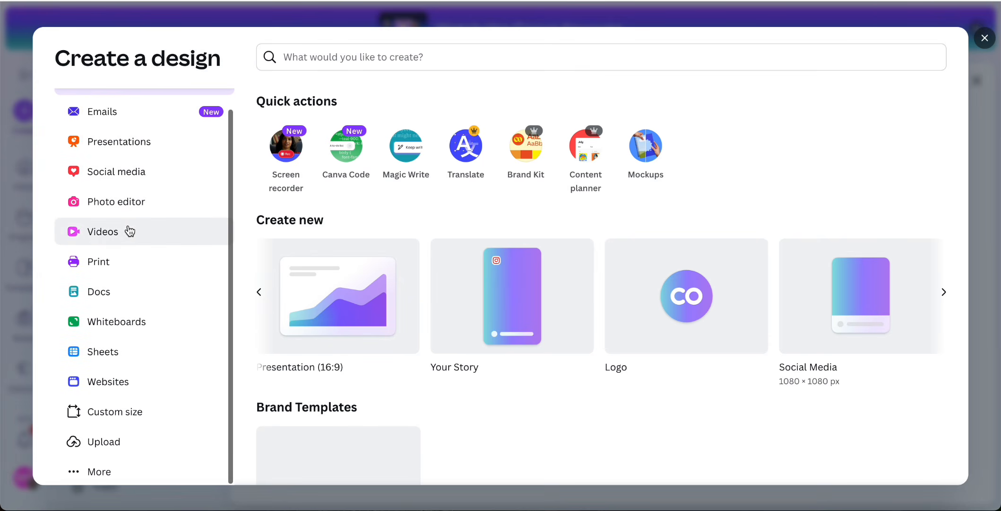
left_click(105, 414)
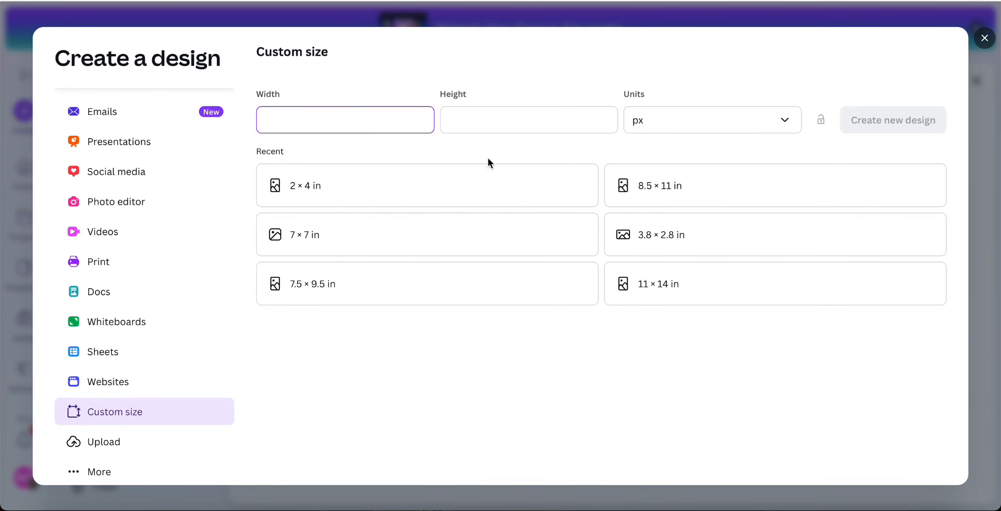
left_click(788, 118)
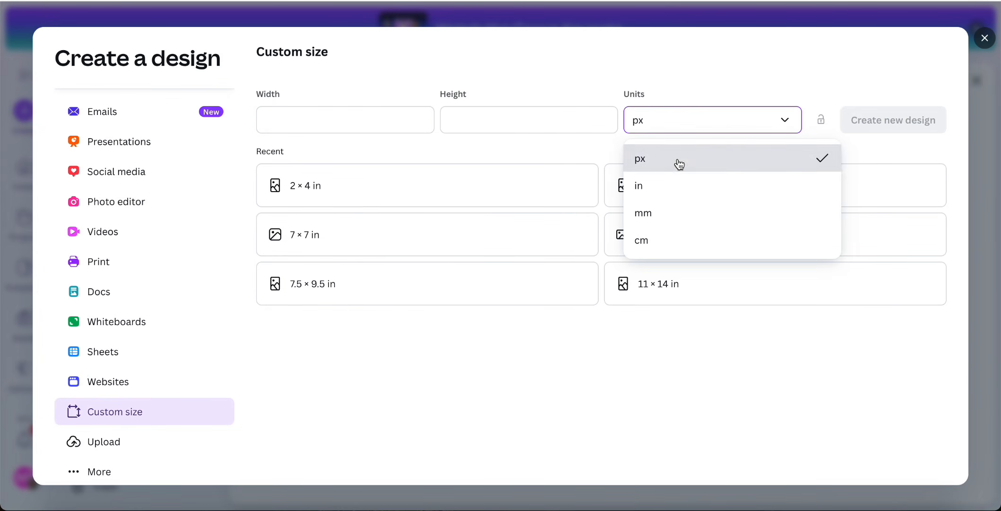
left_click(644, 187)
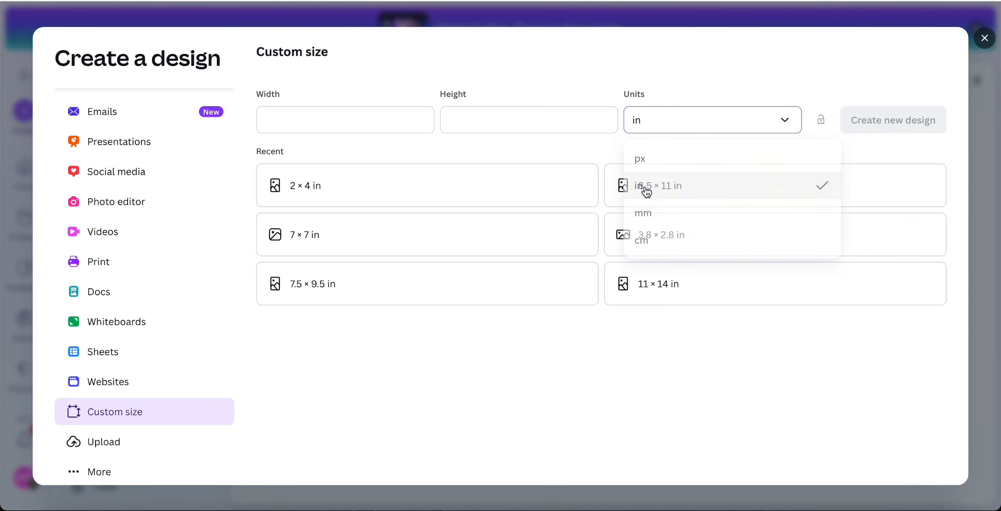
left_click(350, 117)
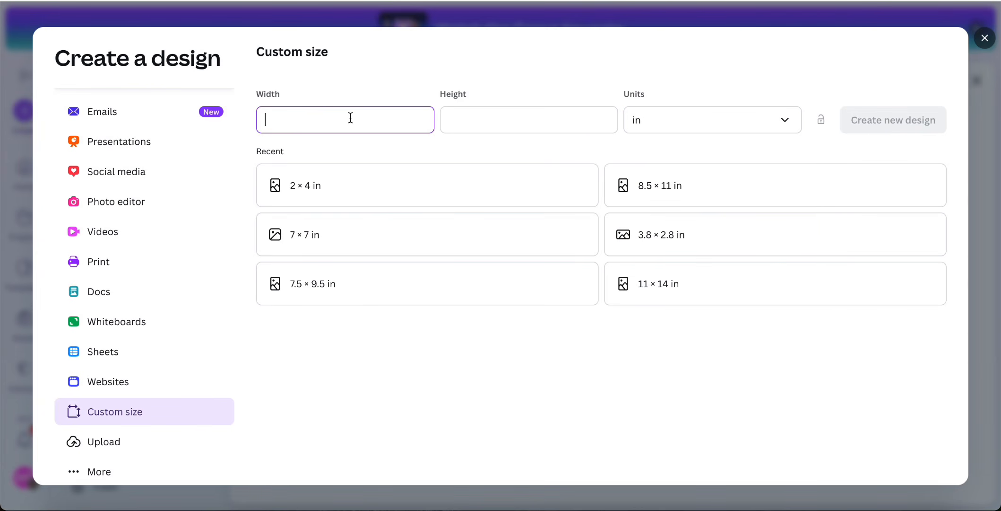
type("2")
left_click(496, 121)
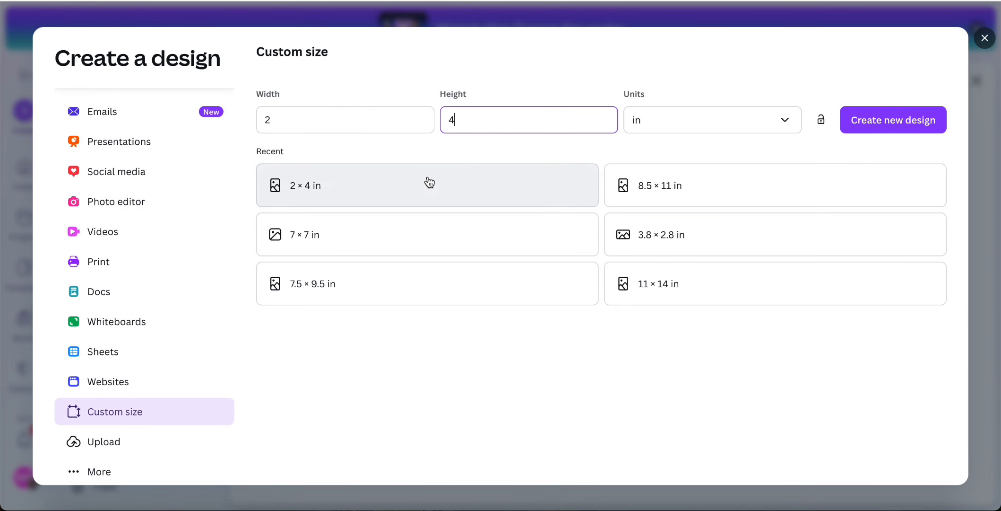
left_click(900, 118)
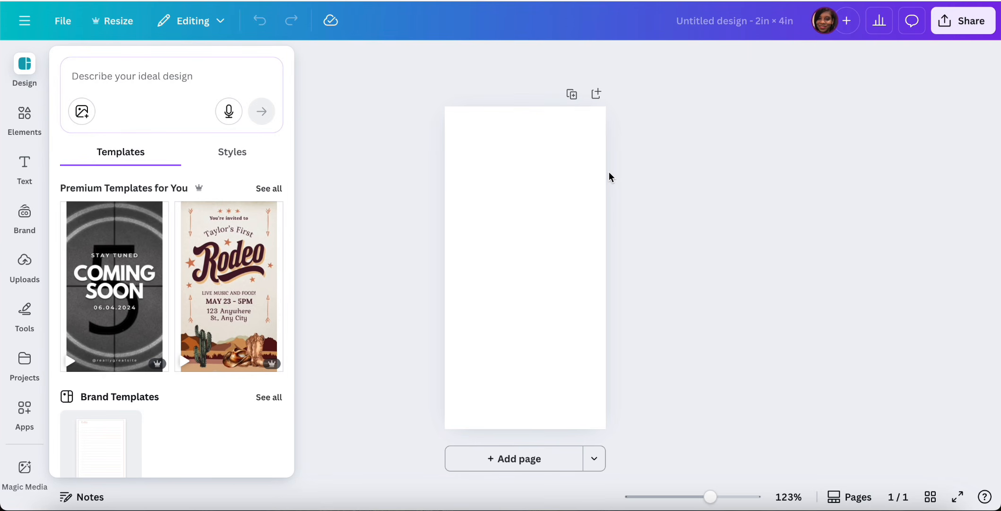
- Add the uploaded illustration of the woman with red glasses and move it to the lower half of the page
left_click(27, 279)
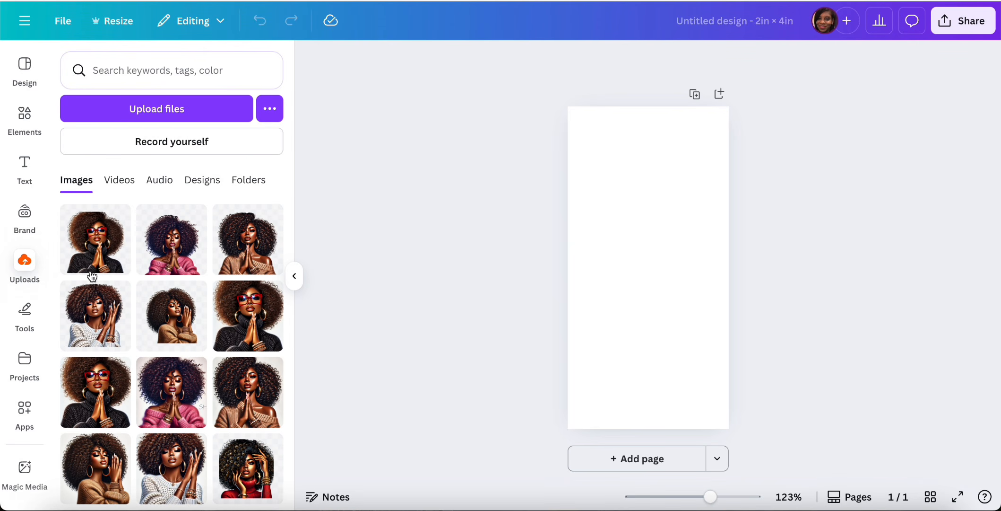
left_click(96, 251)
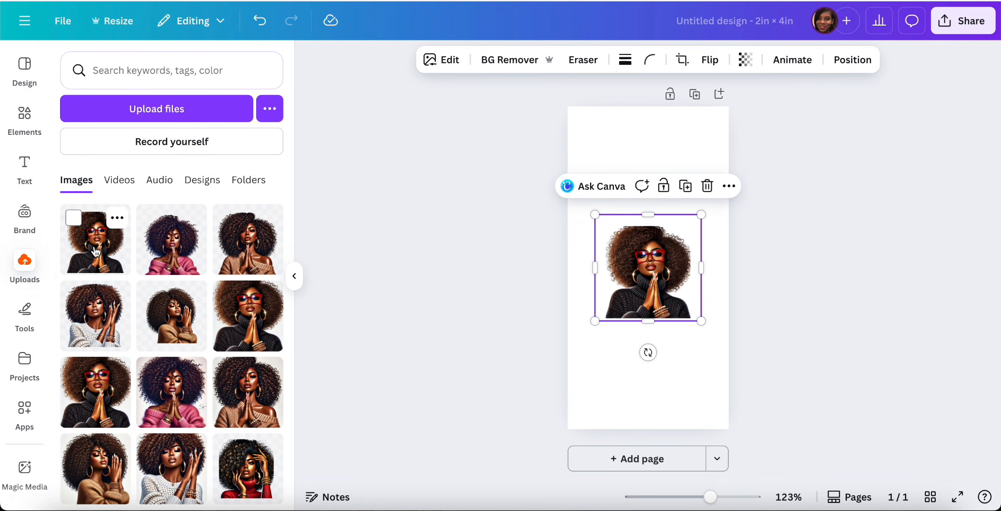
left_click(294, 279)
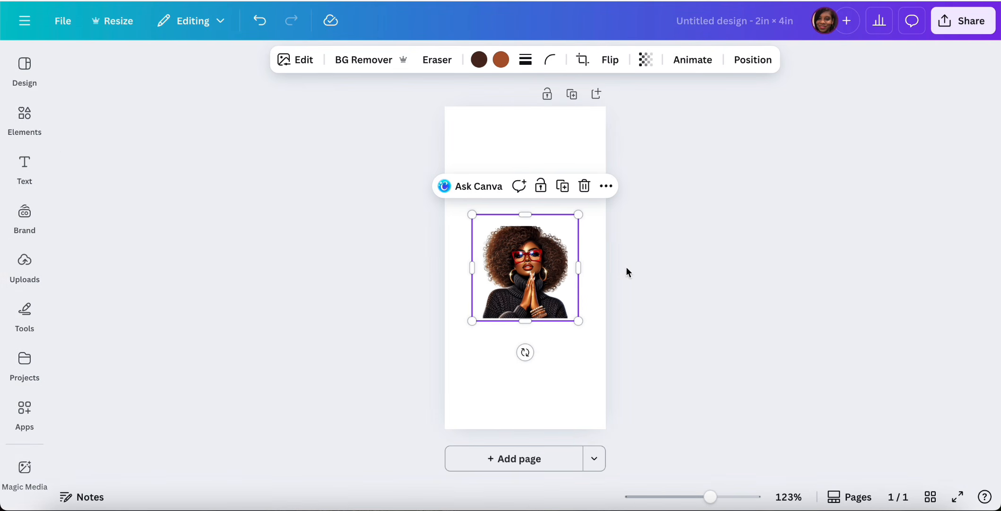
left_click_drag(536, 272, 540, 350)
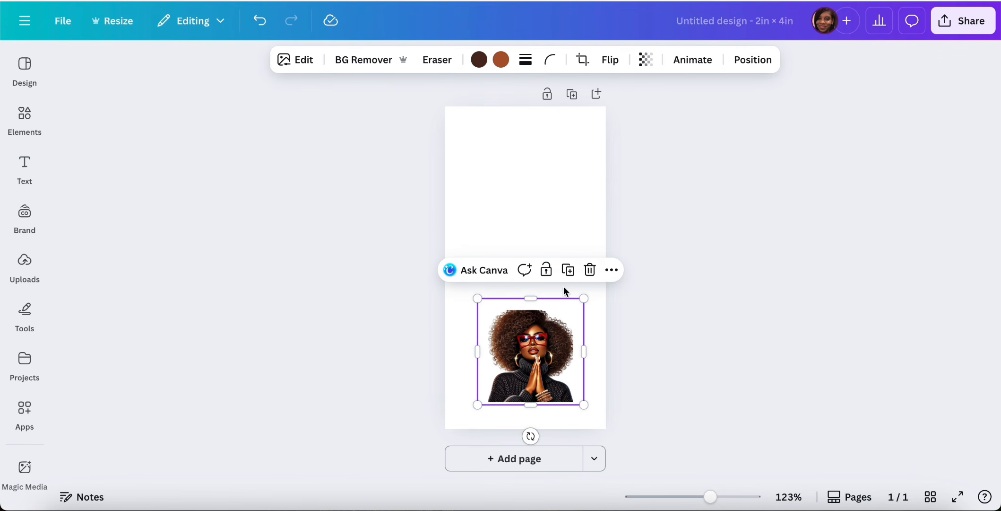
left_click(610, 60)
left_click(612, 125)
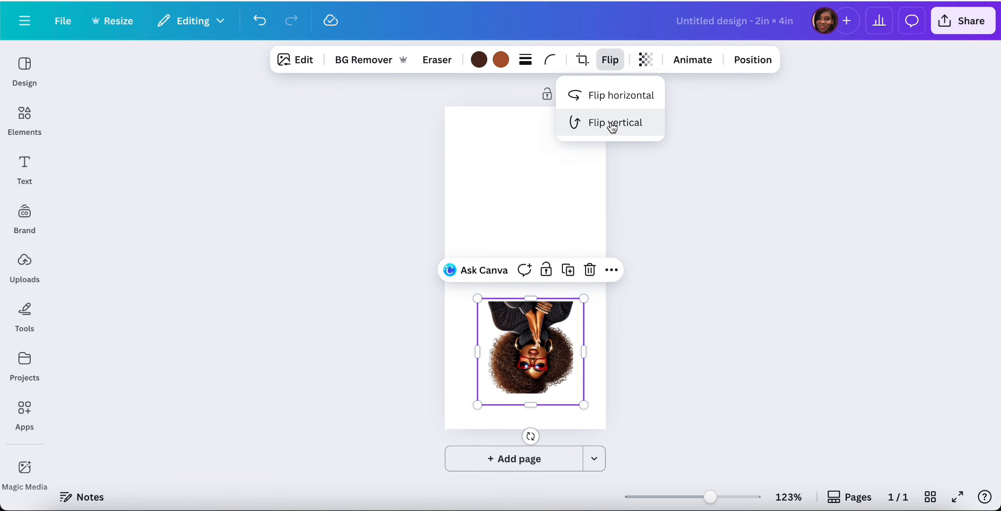
left_click(613, 125)
- Duplicate the illustration, move the copy to the upper half of the page and flip it vertically
left_click(568, 270)
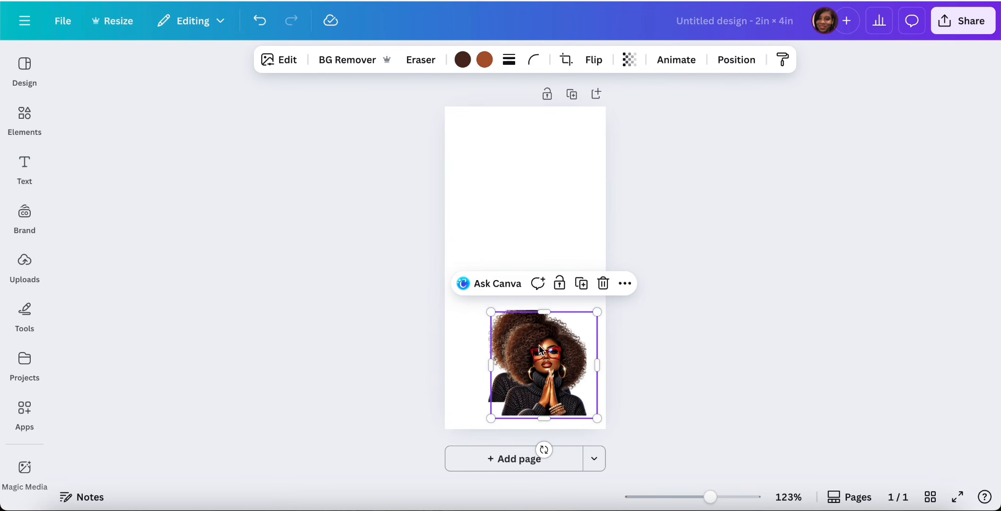
left_click_drag(546, 376, 527, 204)
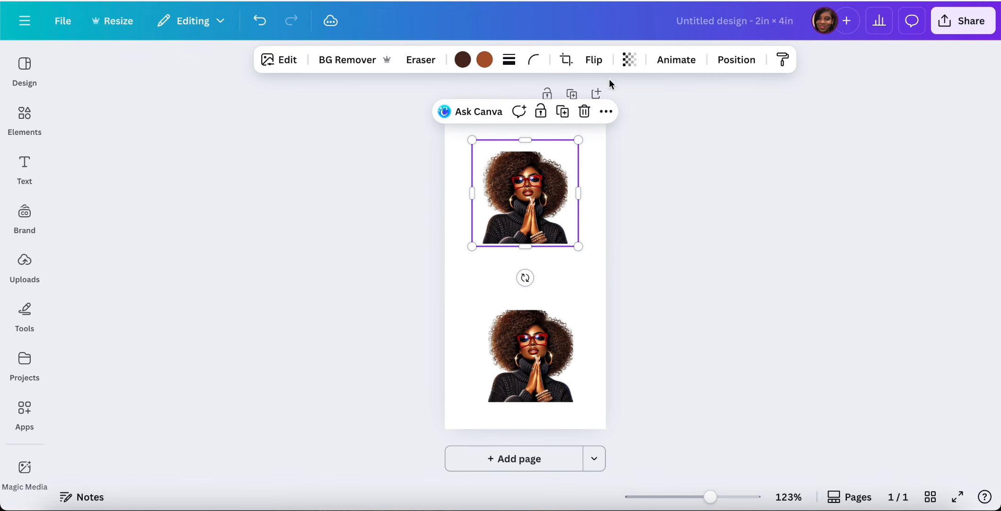
left_click(595, 60)
left_click(604, 125)
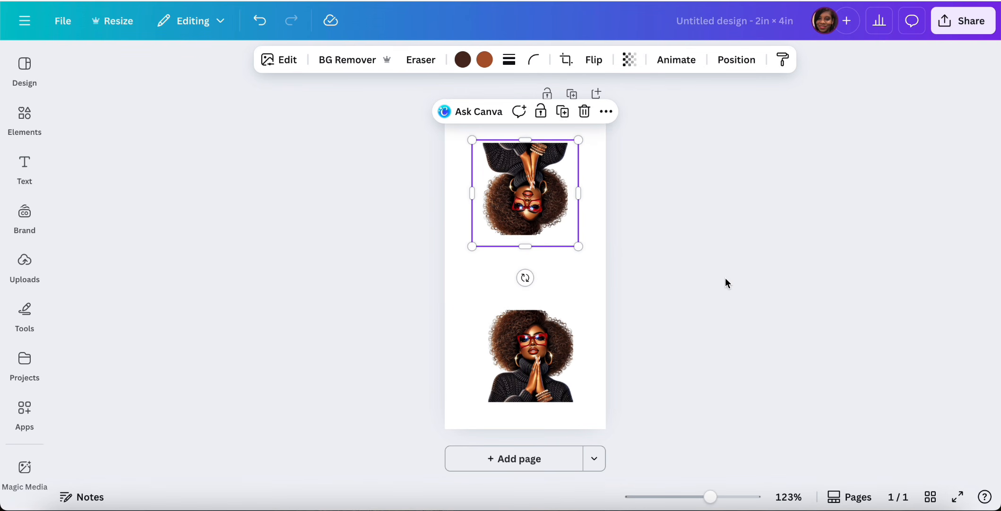
left_click(583, 286)
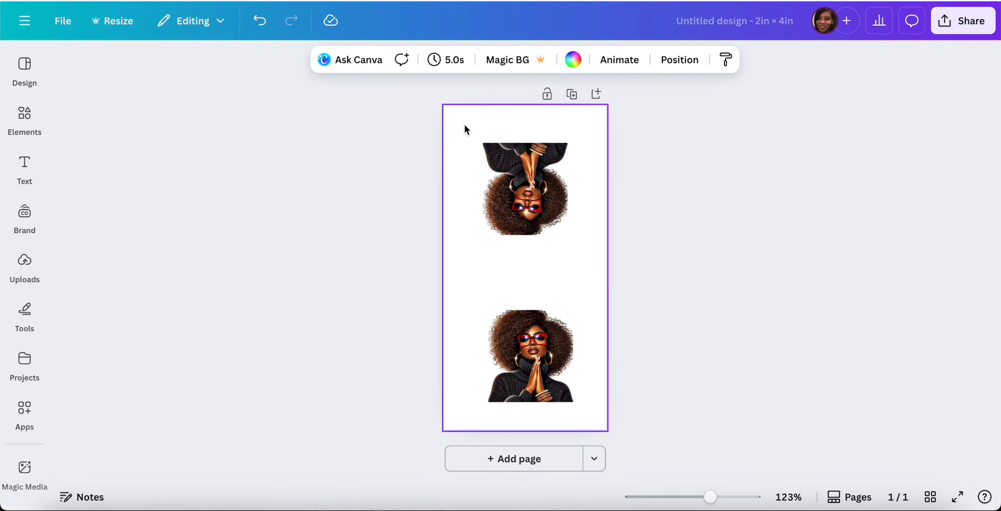
left_click_drag(464, 125, 555, 370)
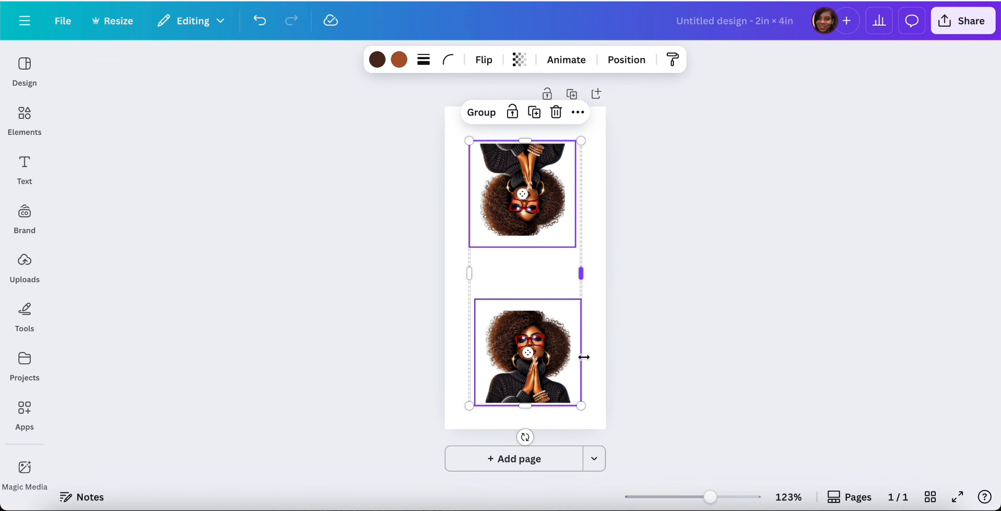
left_click(626, 60)
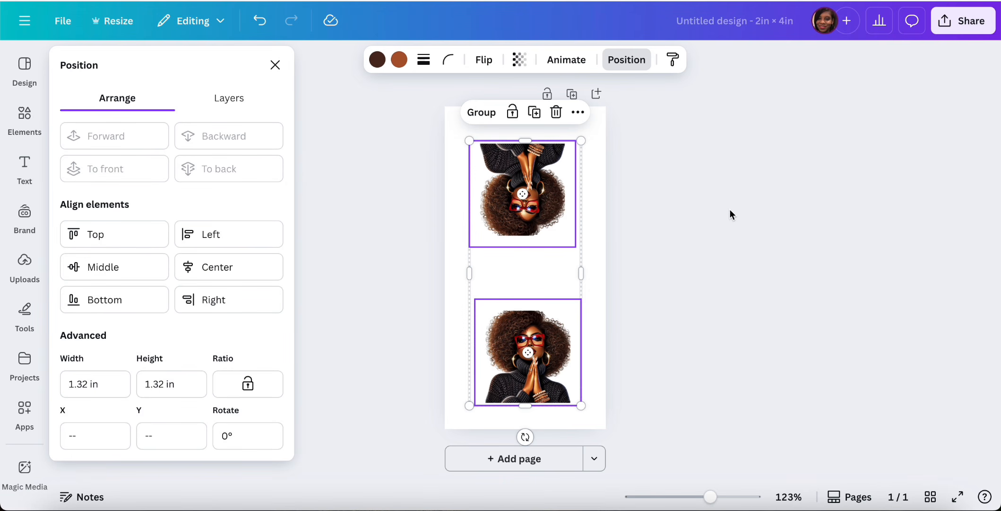
left_click(701, 227)
left_click(659, 303)
- Center both illustrations horizontally on the page, moving the upright one down and the flipped one slightly up
left_click(545, 335)
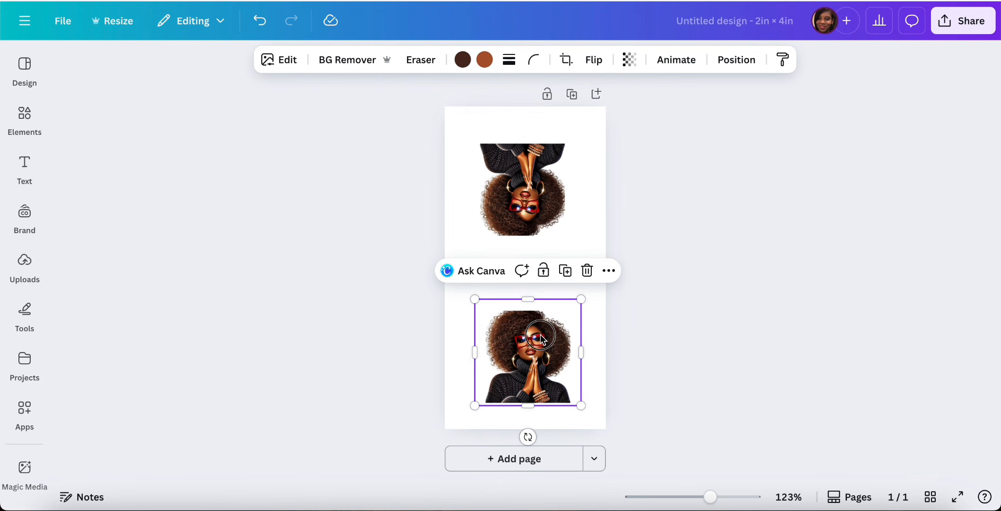
left_click_drag(544, 335, 539, 336)
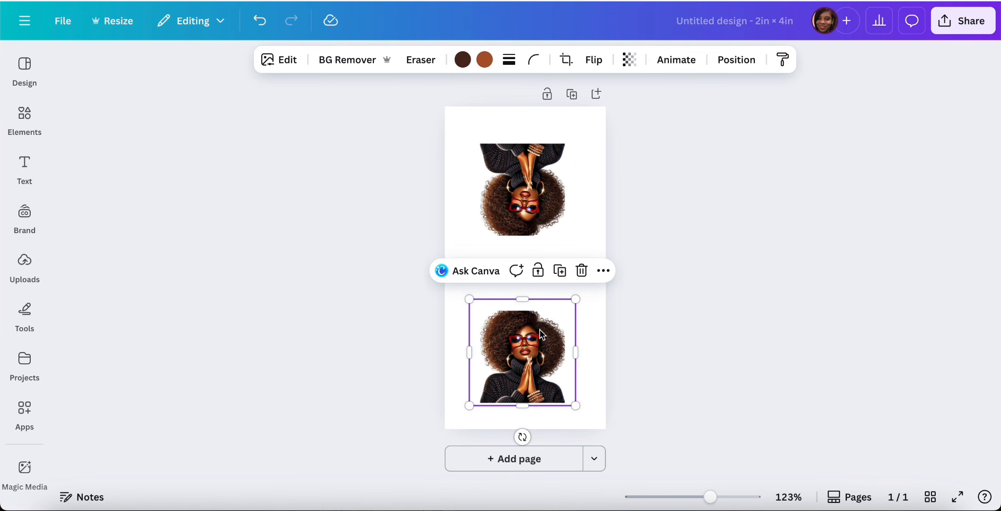
left_click_drag(539, 335, 544, 341)
left_click(530, 178)
left_click_drag(529, 177, 529, 173)
left_click(801, 238)
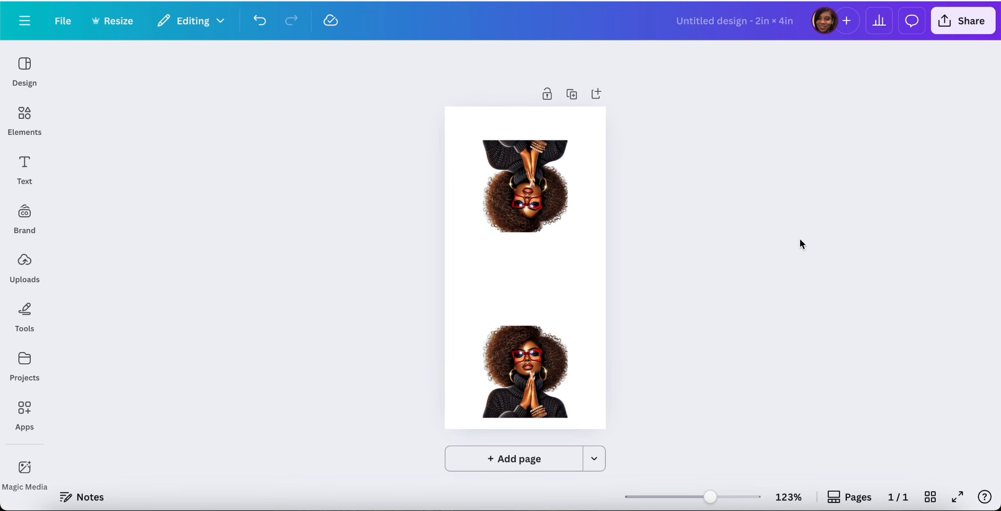
- Add a square between the illustrations and stretch it vertically to about 0.6 × 1.03 in, moving the upright illustration up towards it
left_click(24, 118)
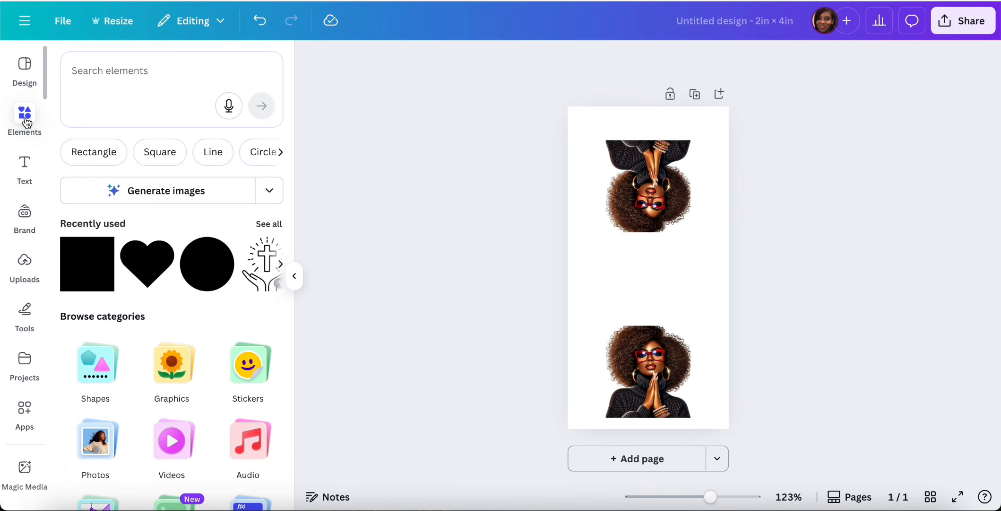
left_click(91, 260)
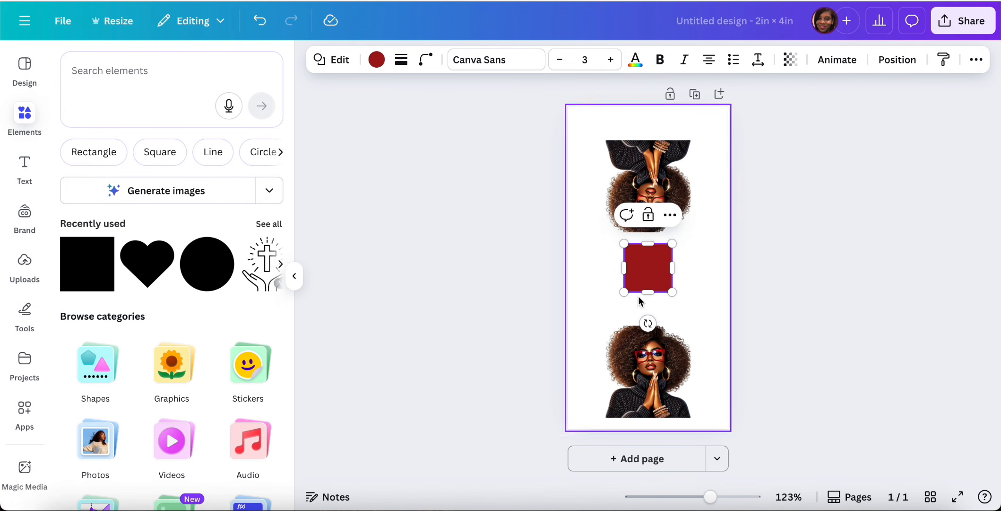
left_click_drag(648, 245, 648, 228)
left_click_drag(649, 379, 653, 357)
left_click(655, 249)
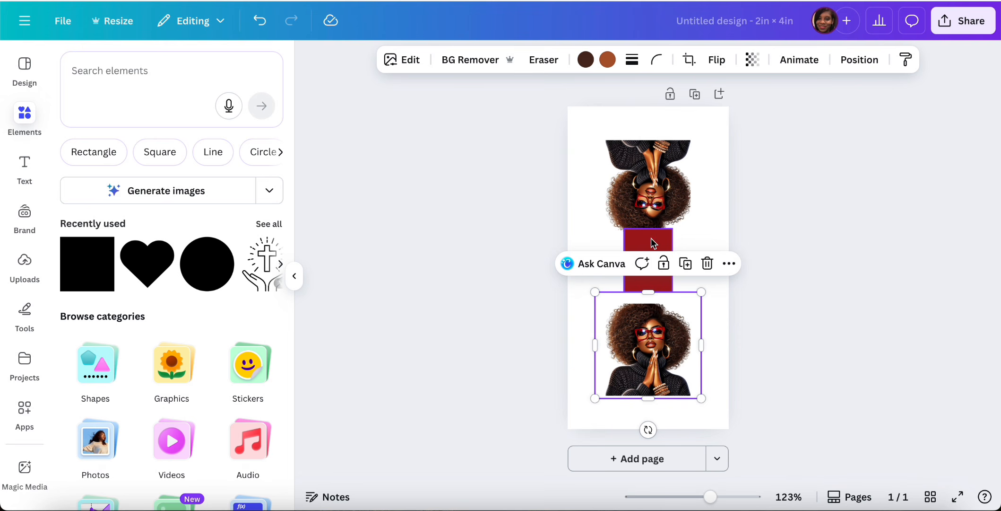
left_click(646, 261)
left_click_drag(648, 293, 647, 312)
- Move both illustrations inward so their hair overlaps the ends of the red rectangle
left_click_drag(655, 358, 655, 349)
left_click(657, 162)
left_click_drag(656, 162, 657, 168)
left_click(854, 268)
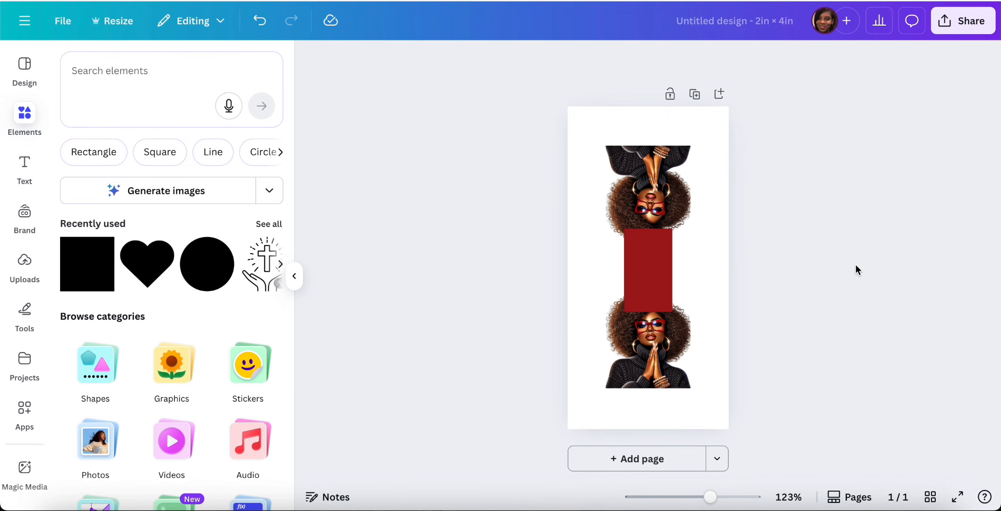
- Change the rectangle's fill color to the black from the brand colors
left_click(669, 264)
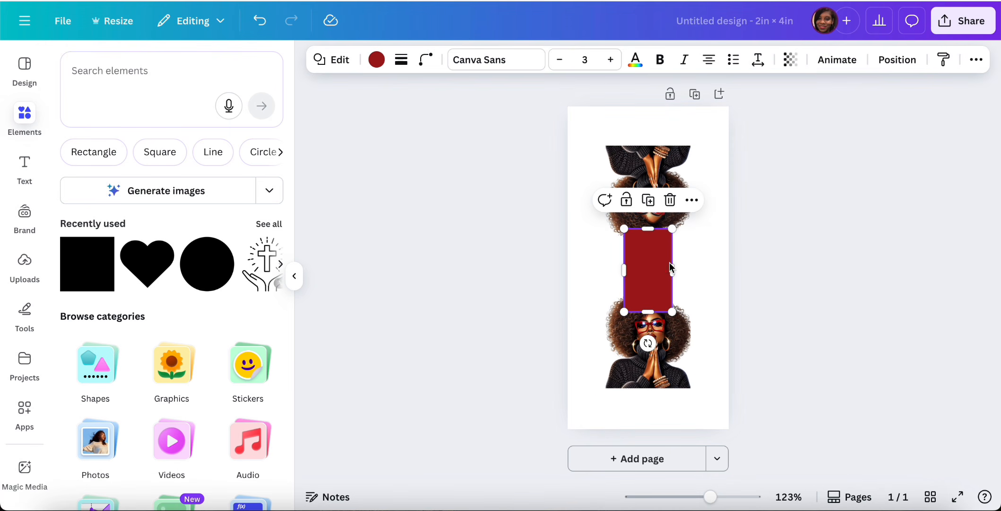
left_click(376, 60)
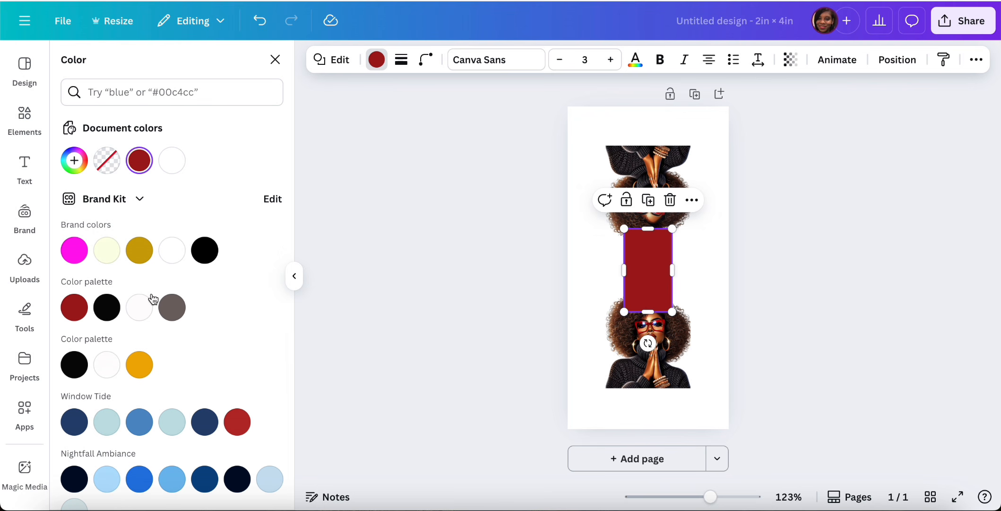
left_click(205, 251)
left_click(836, 251)
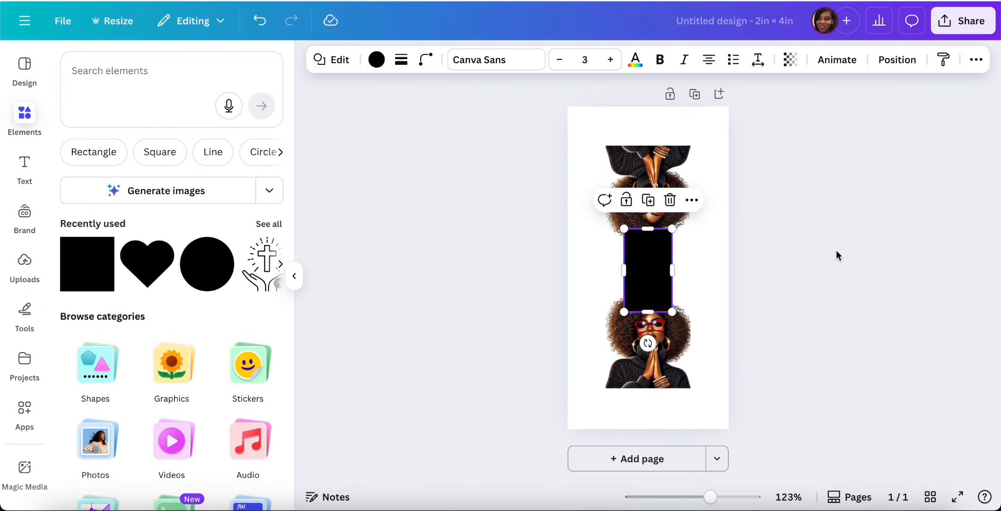
- Send the black rectangle to the back, behind both illustrations
left_click(647, 265)
left_click(904, 59)
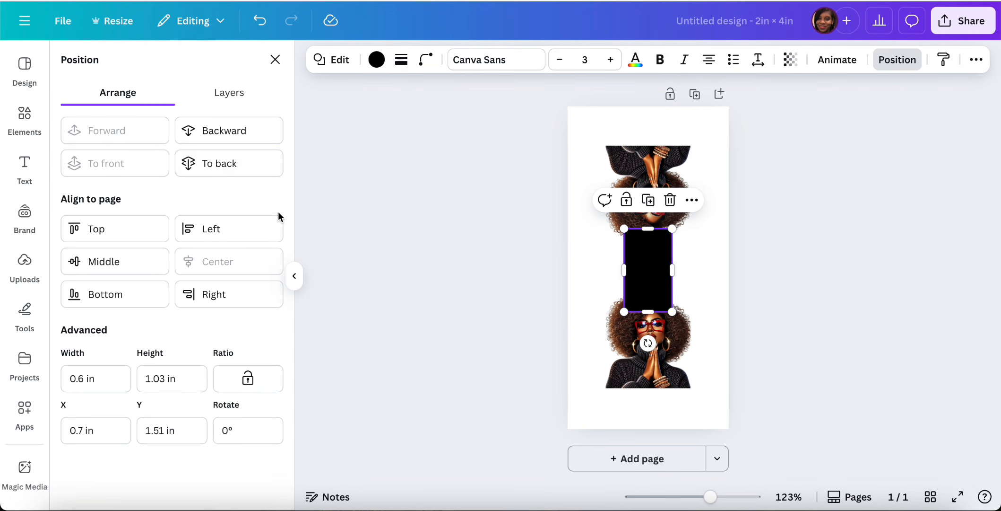
left_click(215, 161)
left_click(846, 279)
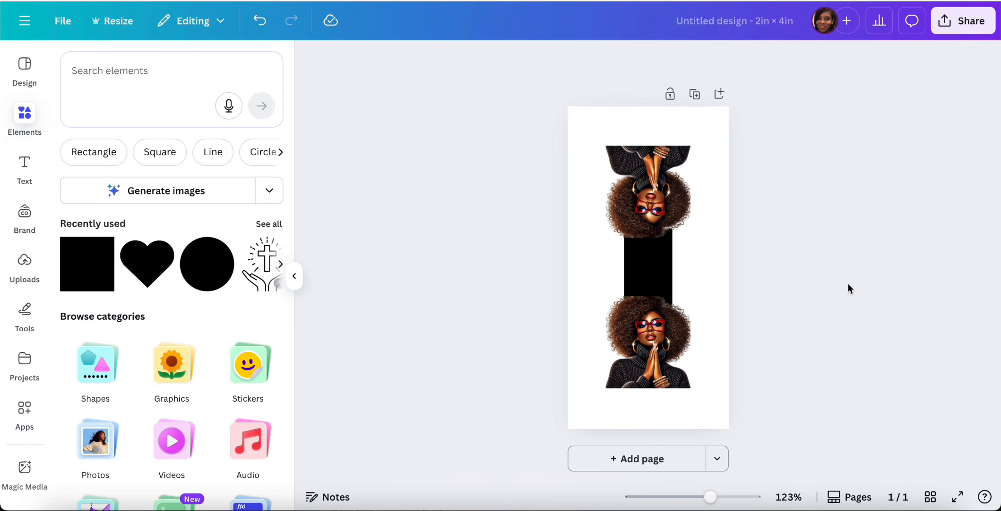
- Move the flipped illustration slightly down over the rectangle and group both illustrations with the rectangle
left_click_drag(650, 196, 651, 202)
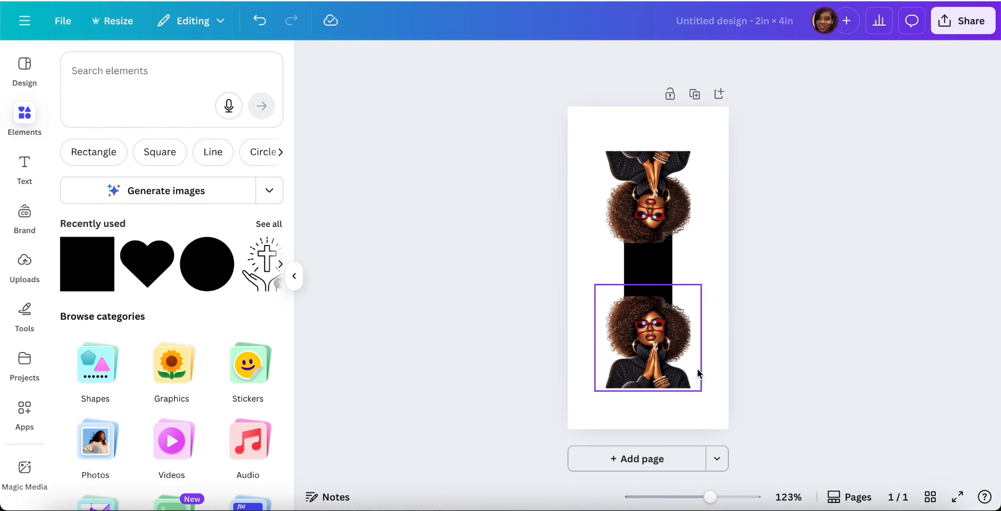
left_click_drag(709, 401, 612, 137)
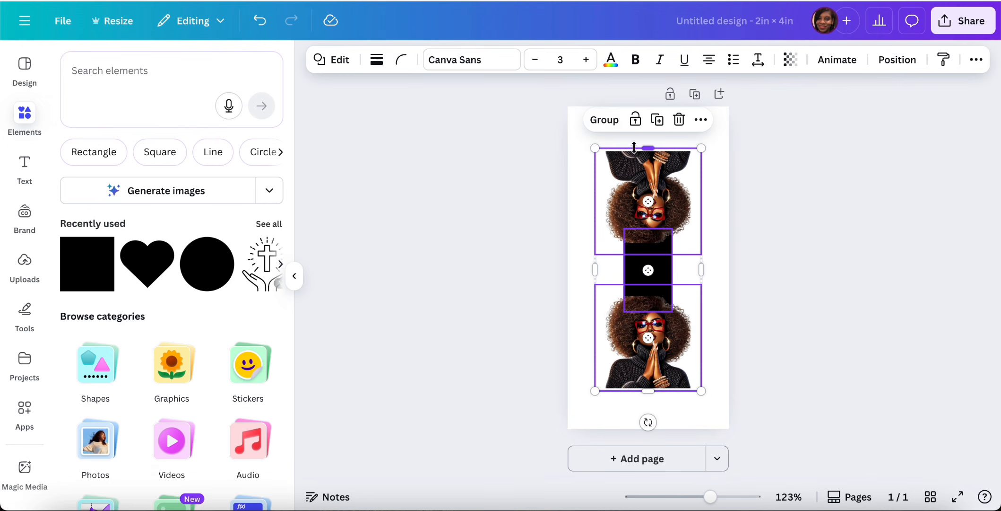
left_click(603, 120)
left_click(853, 199)
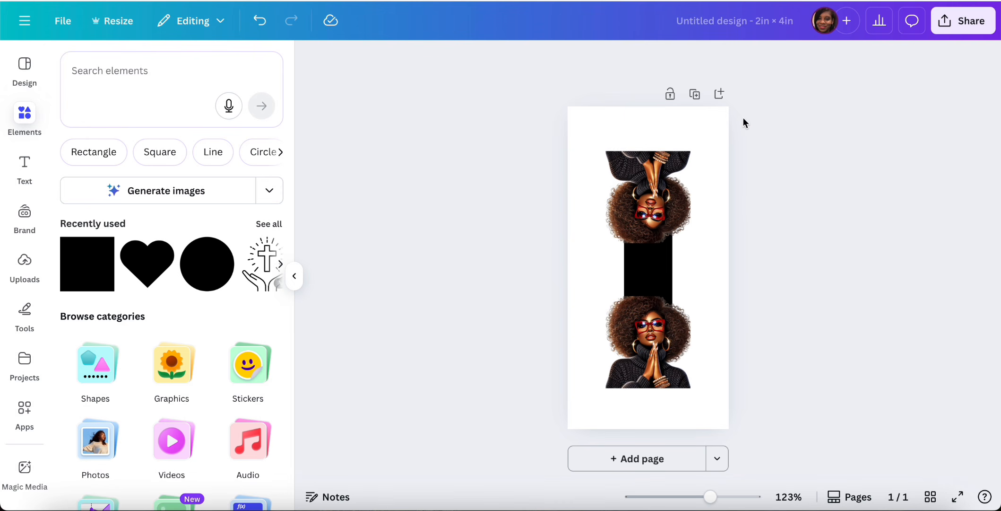
- Name the design "Afro Bookmarks"
left_click(753, 20)
key("BackSpace")
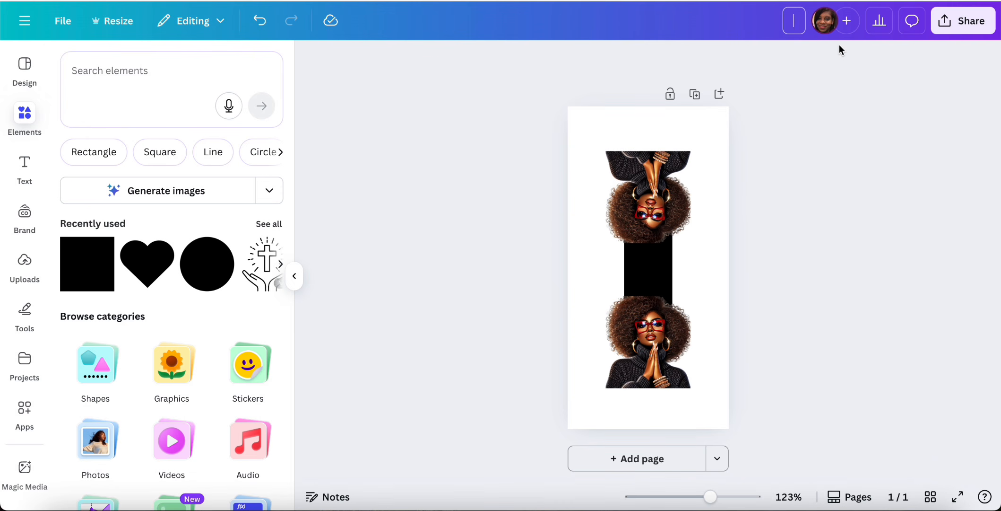
type("Afro Bookmarks")
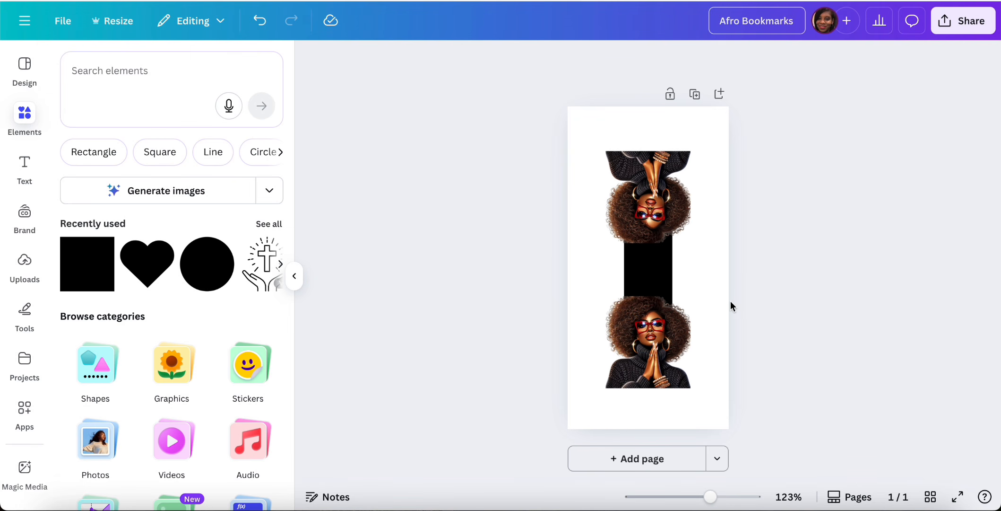
- Add a second page and place the uploaded transparent illustration of the woman in the pink sweater on it
left_click(632, 459)
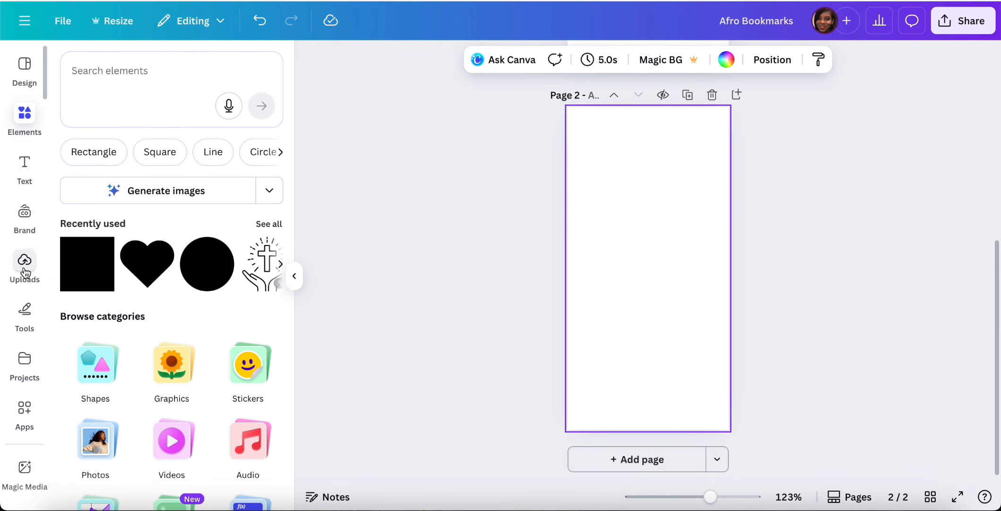
left_click(25, 272)
left_click(172, 244)
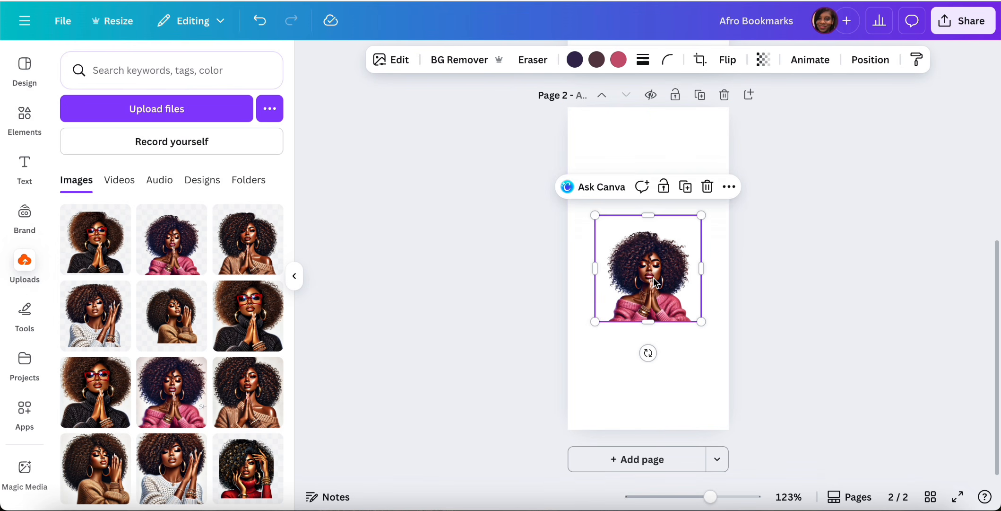
- Move the pink-sweater illustration to the upper half, add a copy in the lower half, and flip the upper one vertically
left_click_drag(655, 282, 653, 208)
left_click(686, 278)
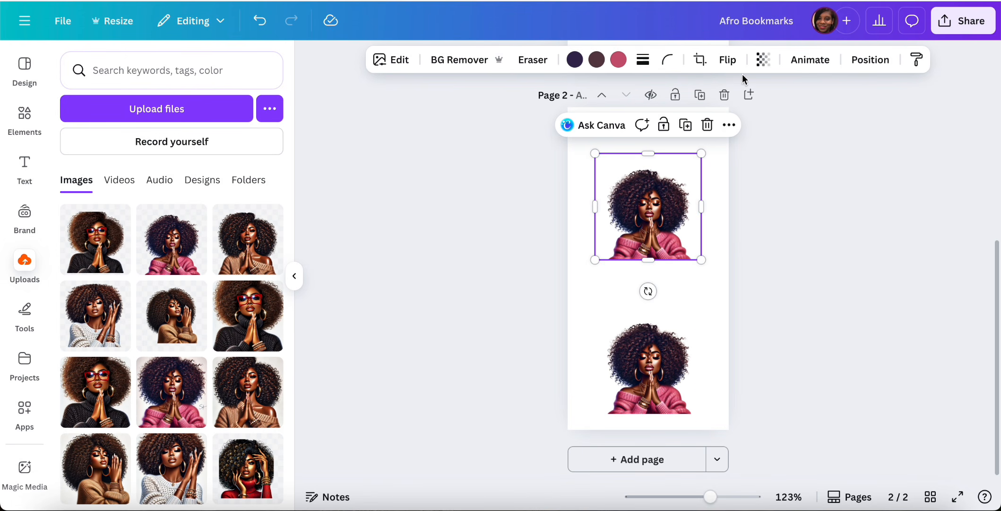
left_click(728, 60)
left_click(710, 129)
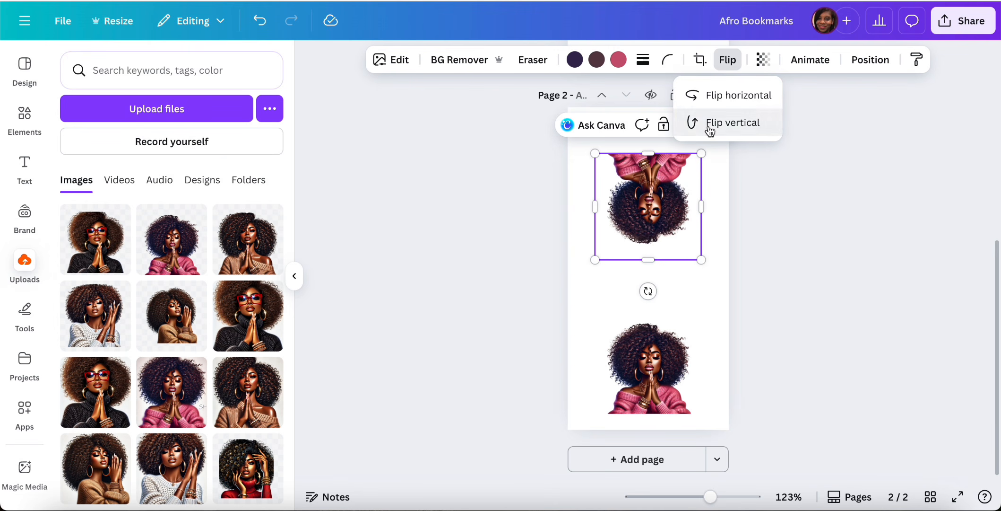
left_click(840, 271)
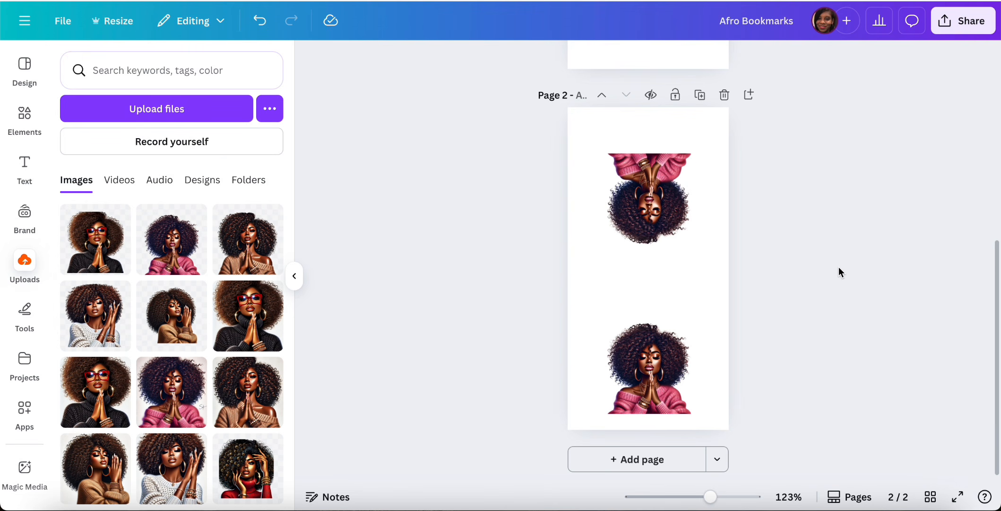
- Move the lower illustration up slightly and add a square shape stretched vertically into a rectangle between the two heads
left_click(660, 360)
left_click_drag(660, 359, 658, 342)
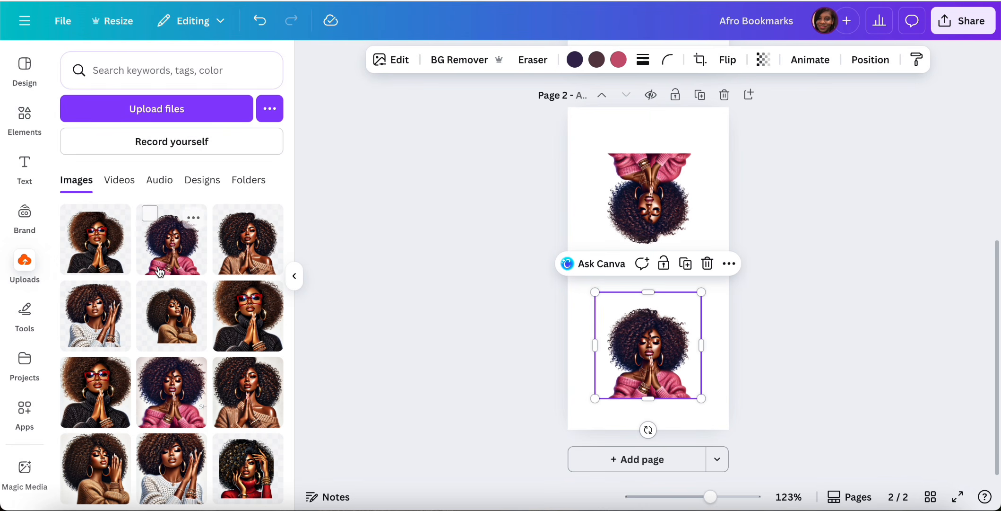
left_click(26, 121)
left_click(103, 248)
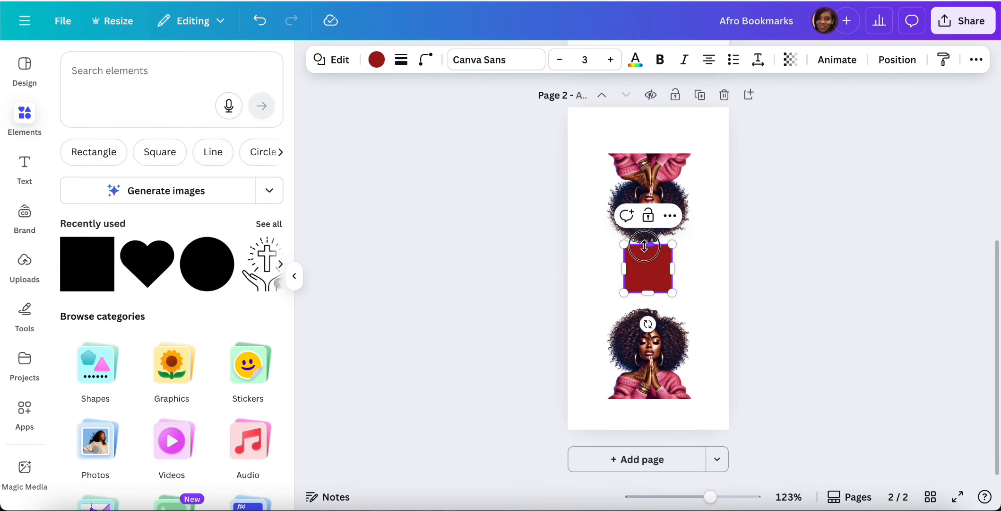
left_click_drag(648, 244, 648, 231)
left_click_drag(648, 295, 648, 316)
- Move both pink-sweater illustrations slightly inward toward the red rectangle
left_click(650, 364)
left_click_drag(650, 365, 650, 354)
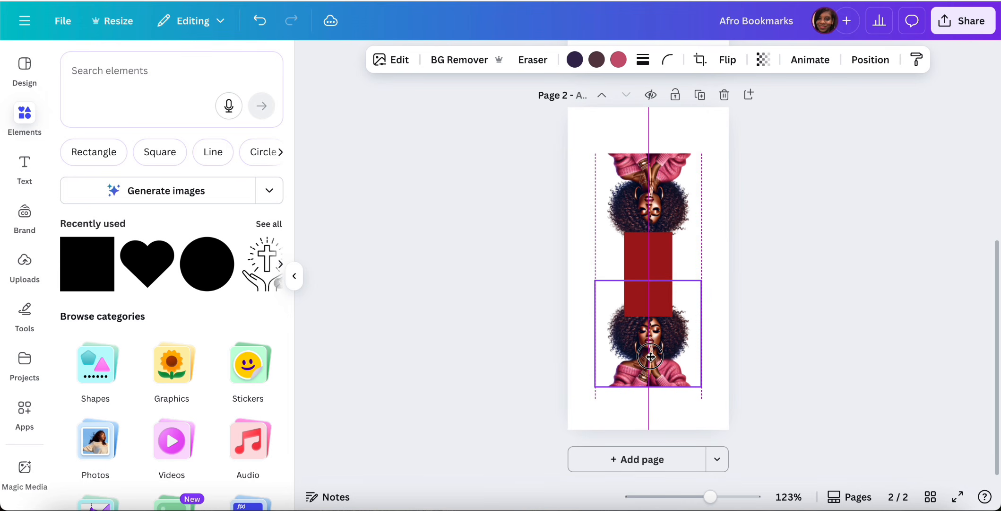
left_click(660, 199)
left_click_drag(660, 199, 660, 202)
- Change the red rectangle's fill to the pink from the pink-sweater illustration's photo colors
left_click(644, 279)
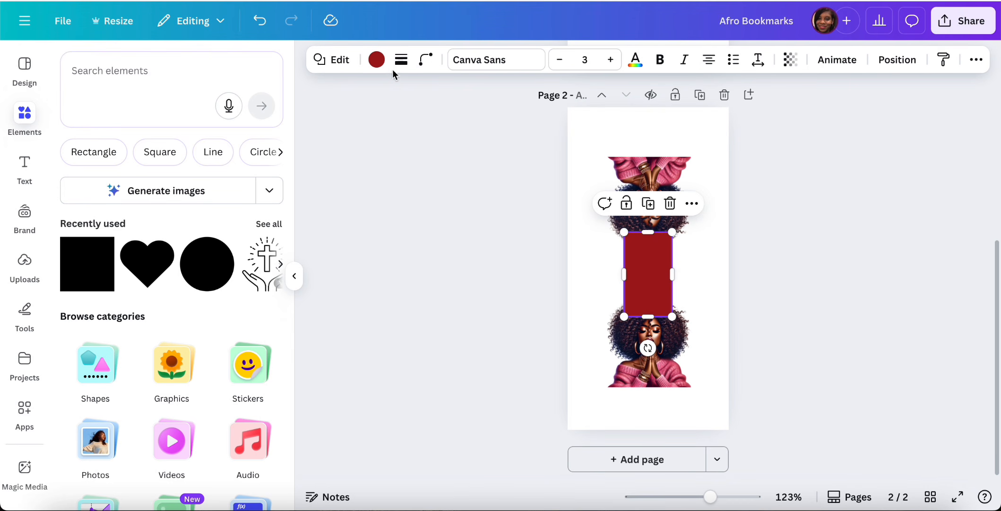
left_click(376, 60)
scroll(263, 335, "down", 10)
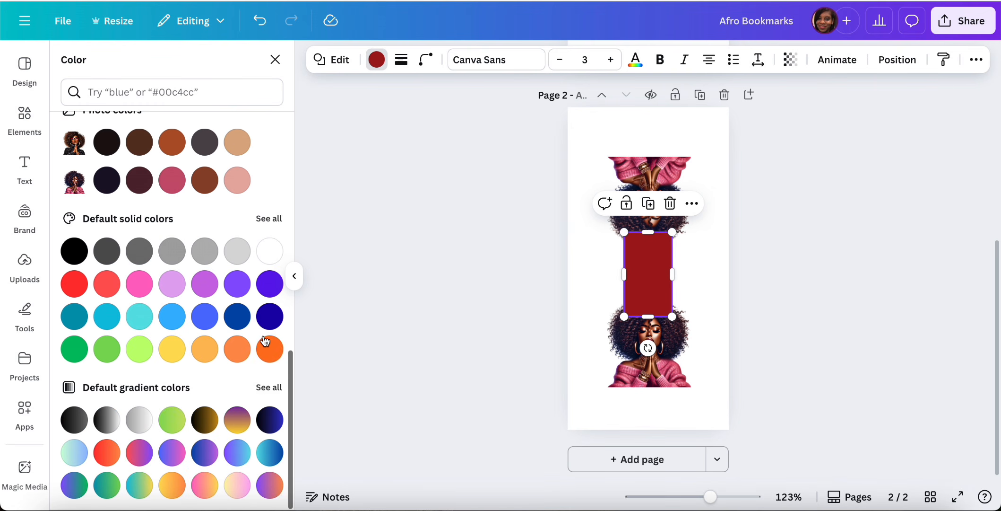
scroll(268, 347, "up", 3)
left_click(171, 289)
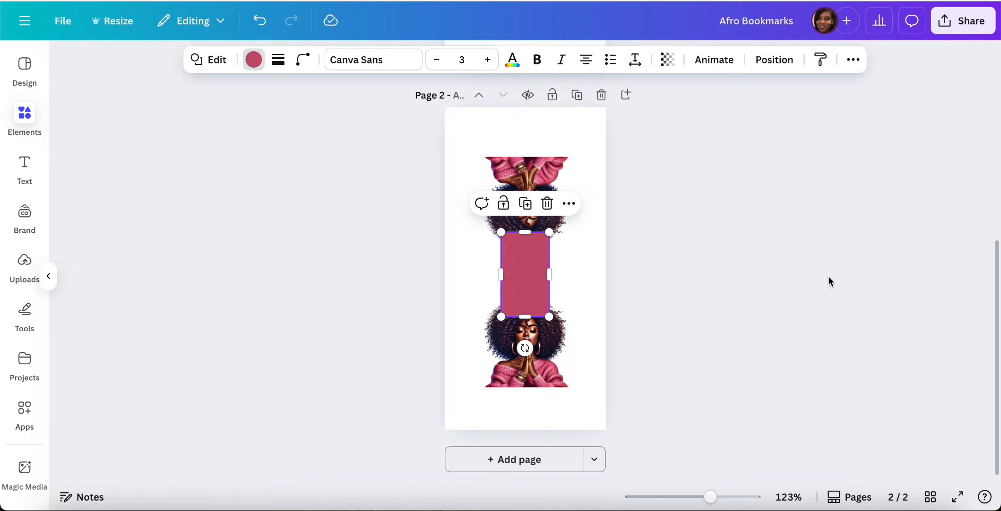
left_click(831, 280)
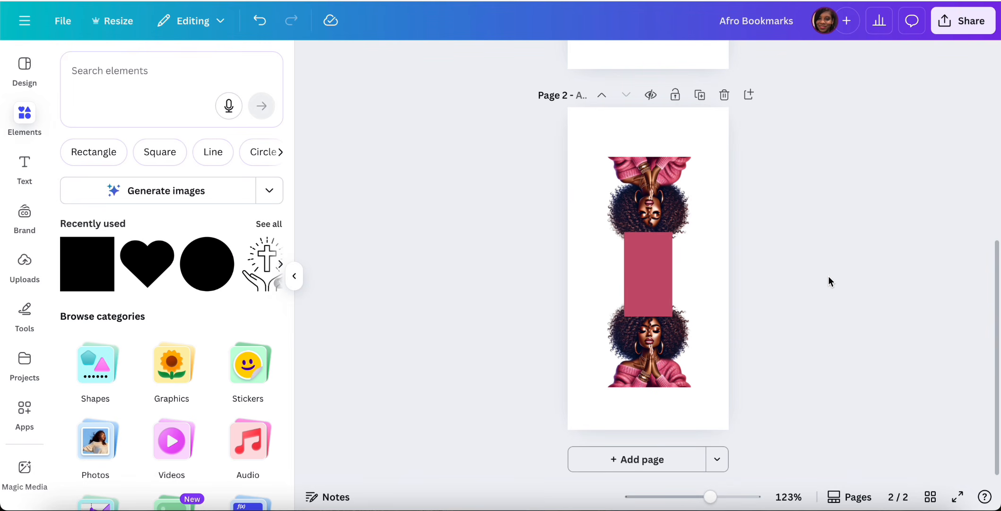
- Send the pink rectangle to the back, behind both illustrations
left_click(636, 273)
left_click(898, 59)
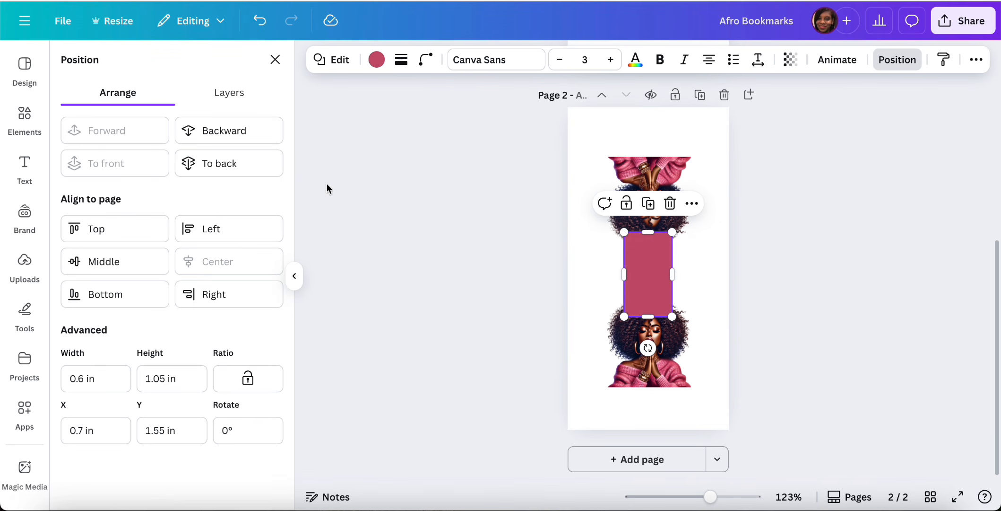
left_click(243, 163)
left_click(846, 312)
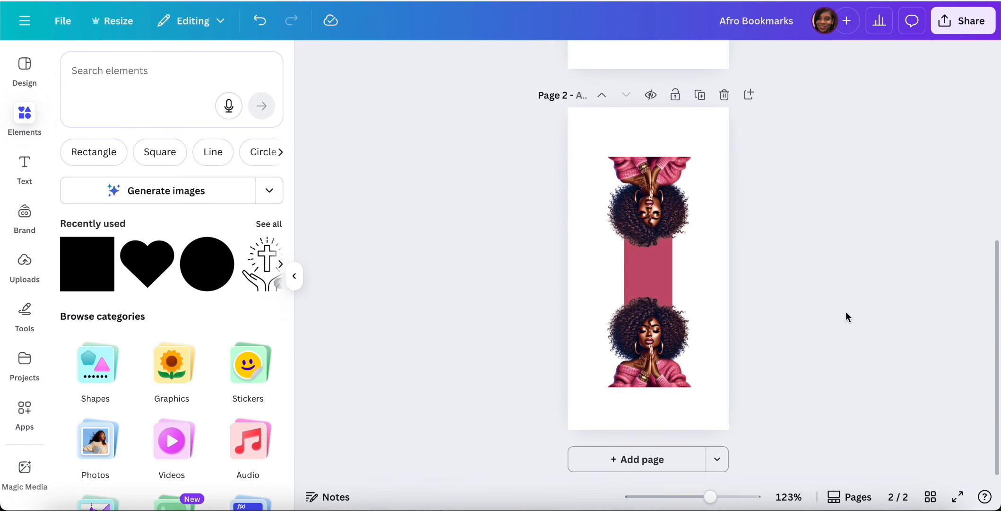
- Move the flipped illustration and the lower illustration on page 2 slightly down
left_click(648, 205)
left_click_drag(649, 206, 649, 210)
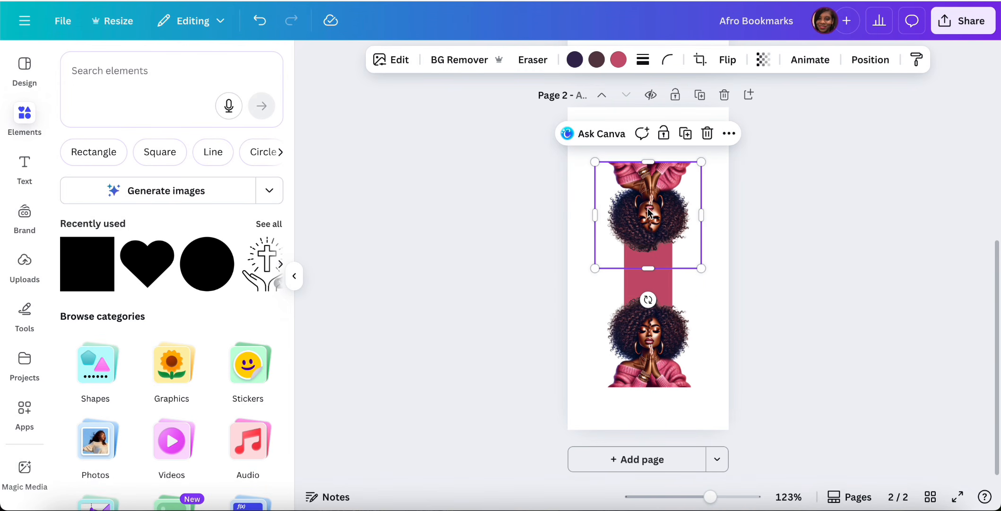
left_click(661, 359)
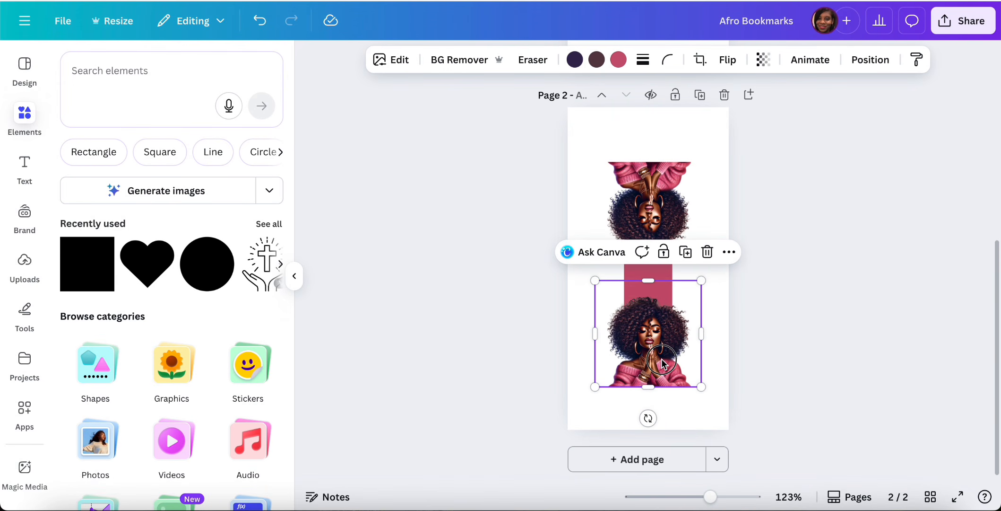
left_click_drag(661, 359, 661, 364)
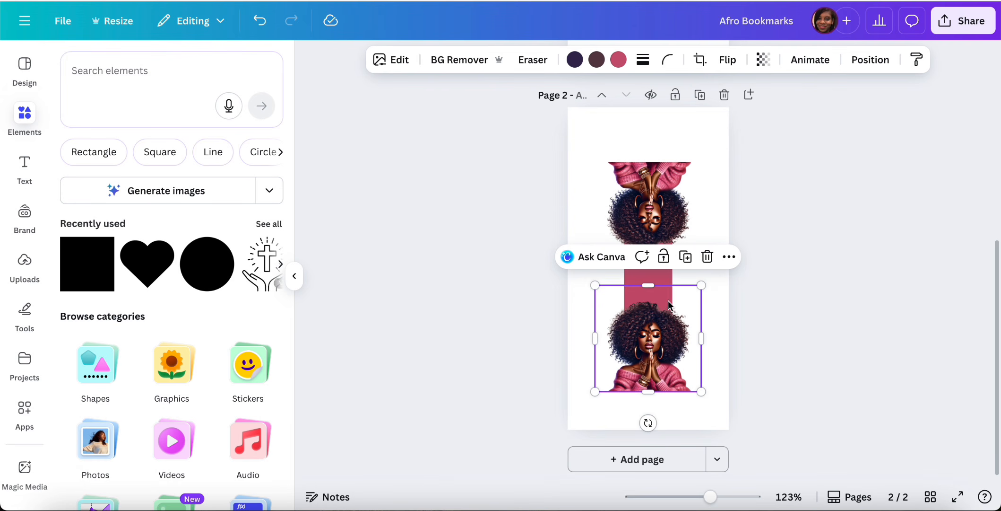
- Extend the pink rectangle's bottom edge slightly behind the lower illustration's hair and keep the flipped illustration centered on the page
left_click(663, 273)
left_click_drag(648, 316, 647, 321)
left_click(837, 302)
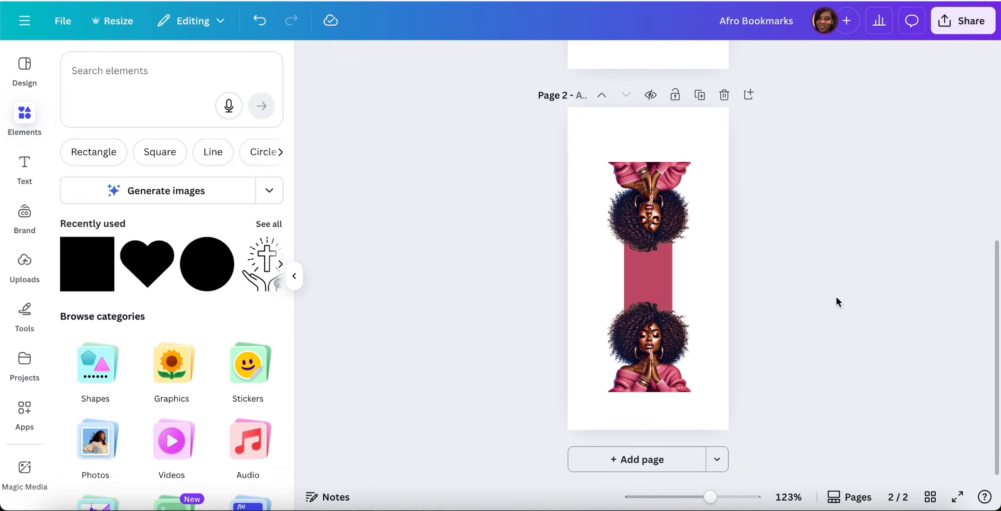
left_click(664, 231)
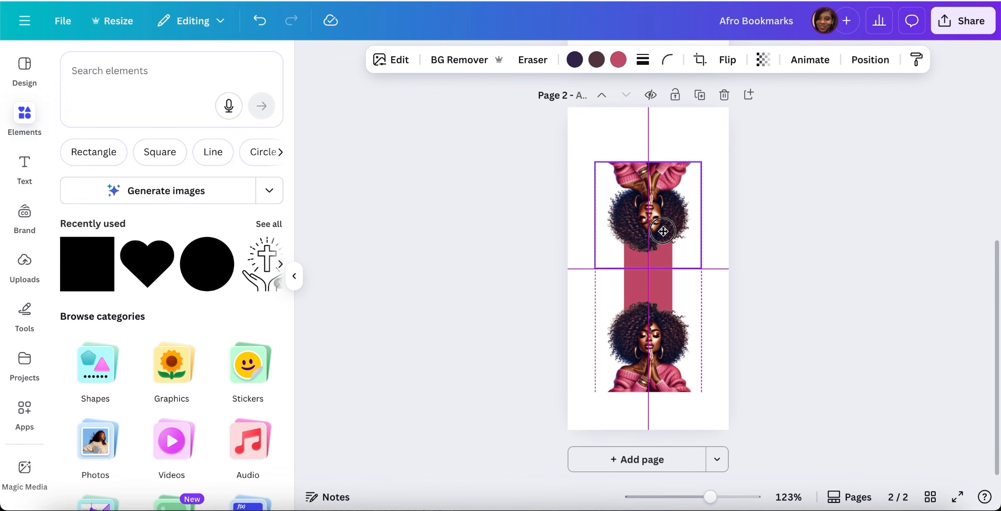
left_click_drag(664, 231, 663, 230)
left_click(879, 296)
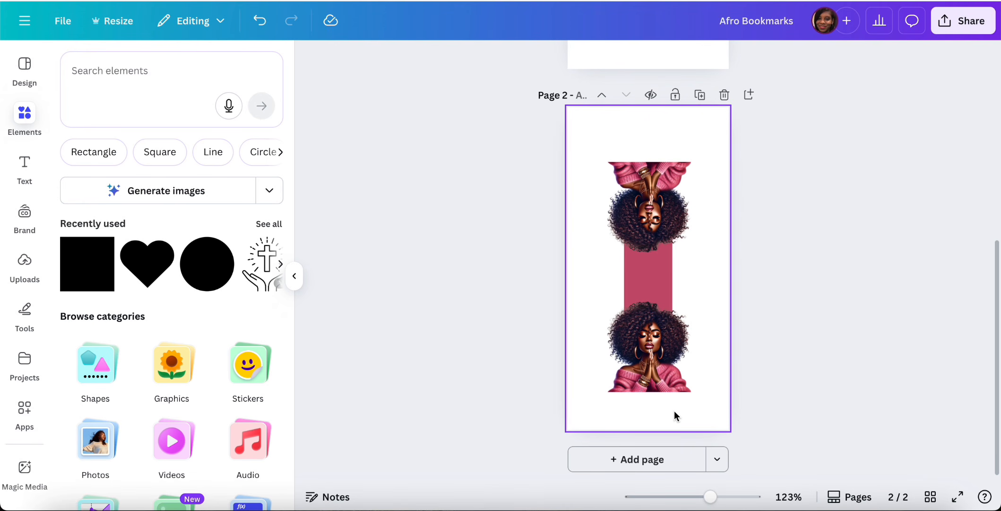
- Enlarge the lower illustration on page 2 and move it slightly down, keeping it centered under the pink rectangle
left_click(662, 373)
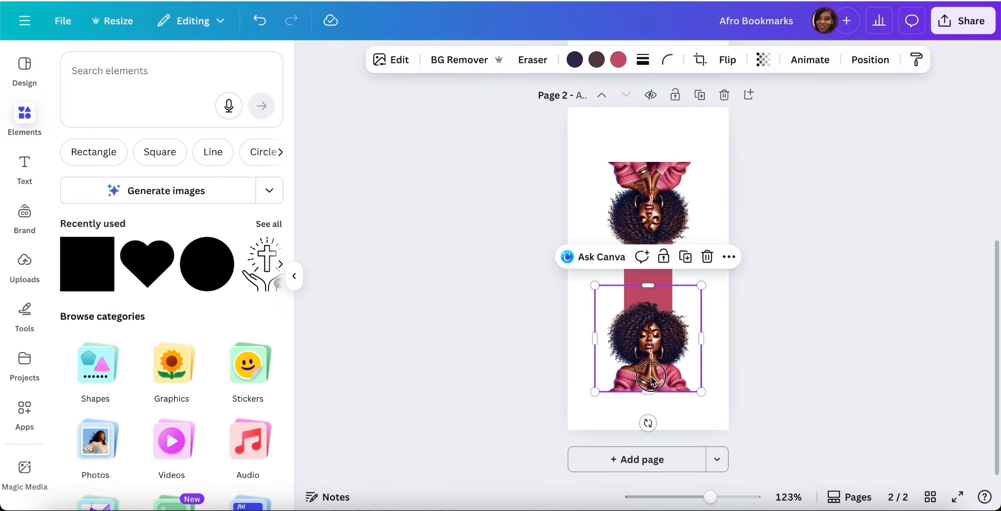
left_click_drag(594, 392, 585, 404)
left_click_drag(701, 286, 712, 275)
left_click_drag(674, 336, 674, 340)
- Replace the smaller flipped illustration with a duplicate of the enlarged one, placed in the upper half of page 2
left_click(656, 205)
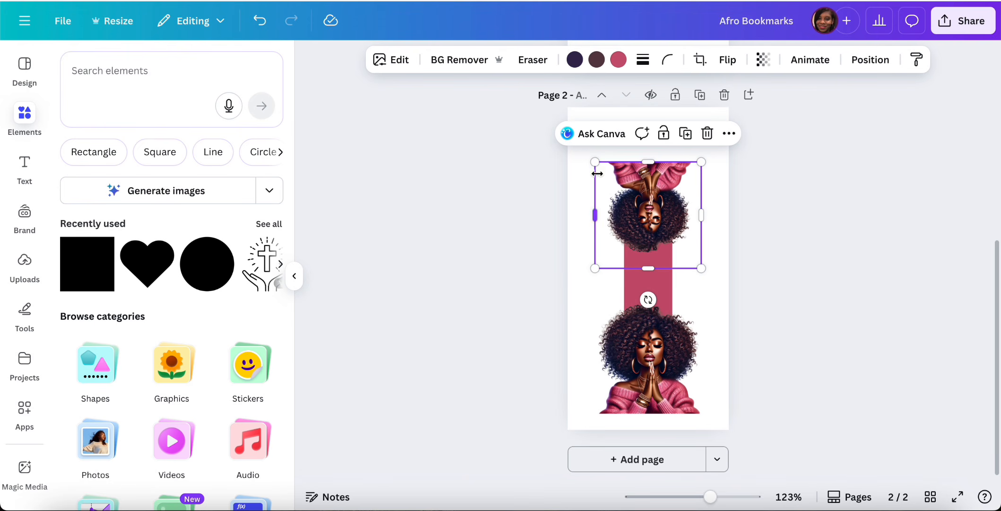
key("Delete")
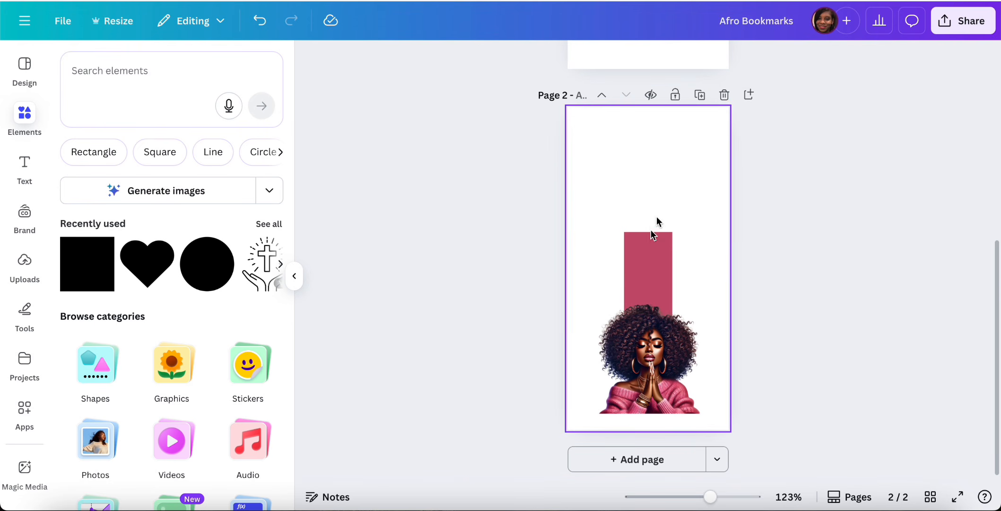
left_click(641, 332)
left_click(685, 256)
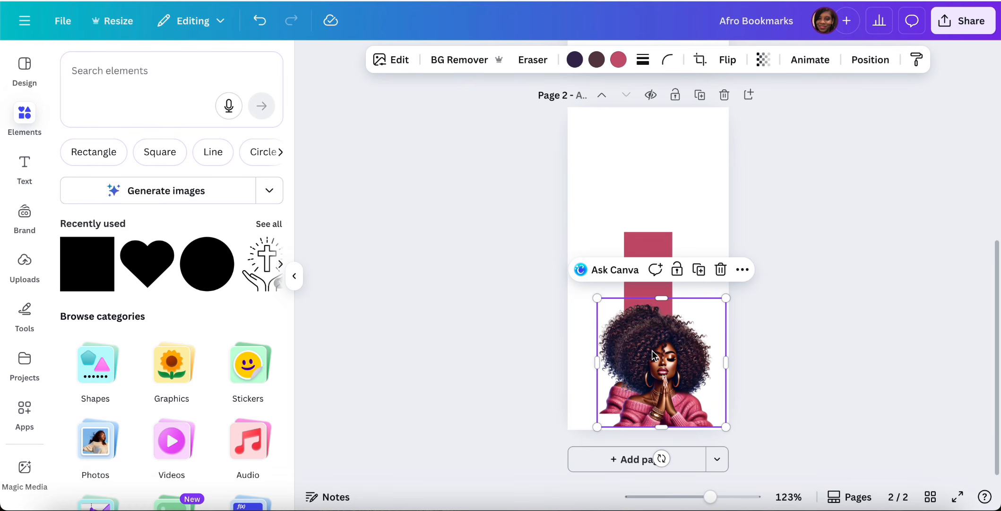
left_click_drag(651, 350, 647, 201)
- Flip the upper duplicate vertically and align it horizontally with the lower illustration
left_click(728, 59)
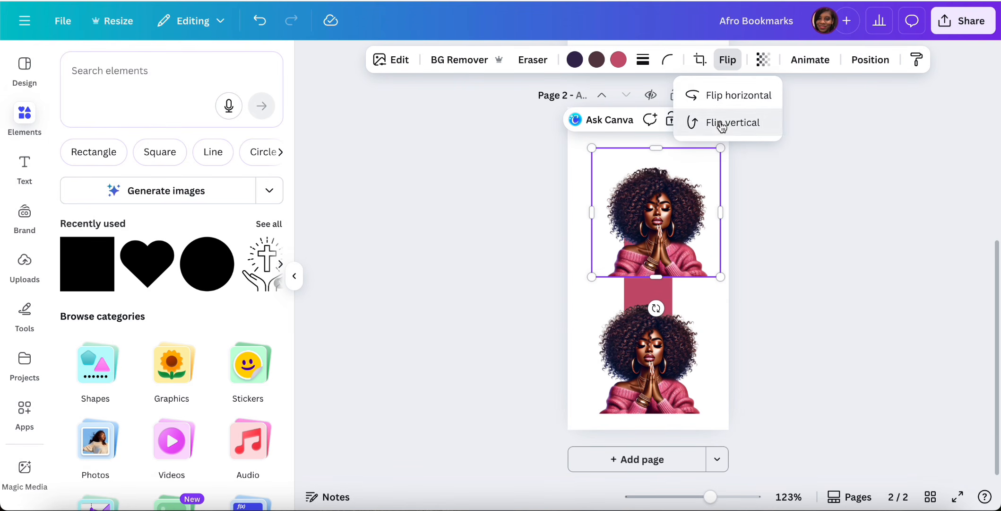
left_click(733, 122)
left_click(835, 254)
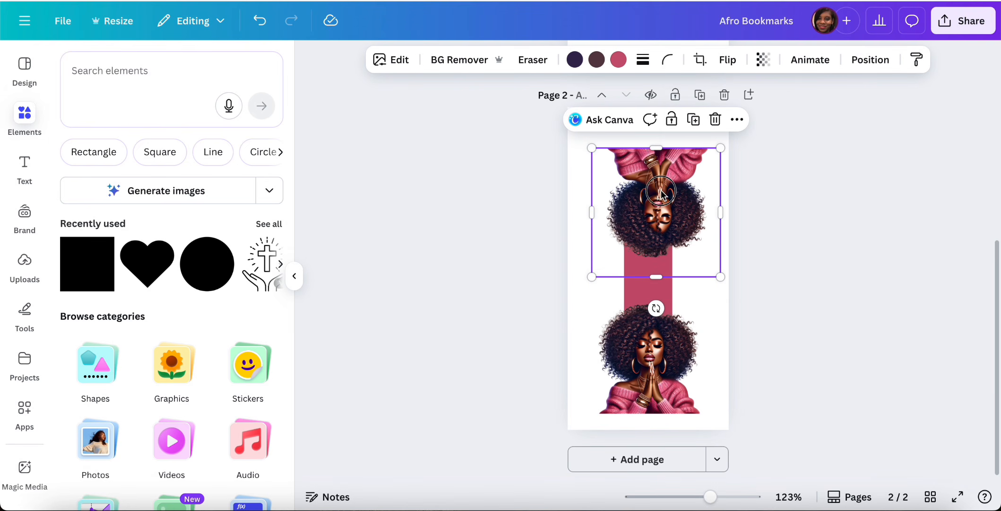
left_click_drag(661, 194, 651, 193)
left_click(823, 220)
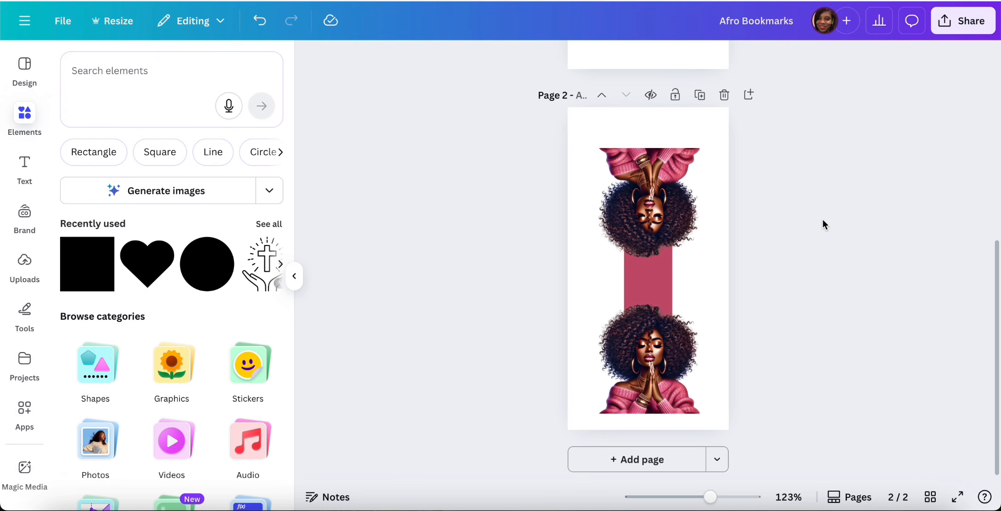
- Group both pink-sweater illustrations with the pink rectangle
left_click_drag(594, 133, 688, 410)
left_click(605, 120)
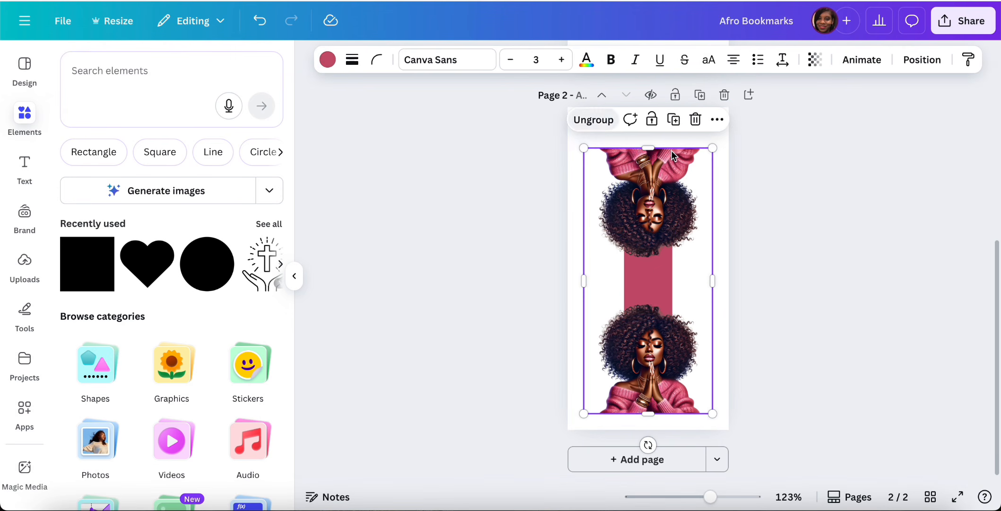
left_click(853, 245)
- Ungroup the illustrations and black rectangle on page 1
scroll(812, 208, "up", 3)
scroll(813, 203, "up", 4)
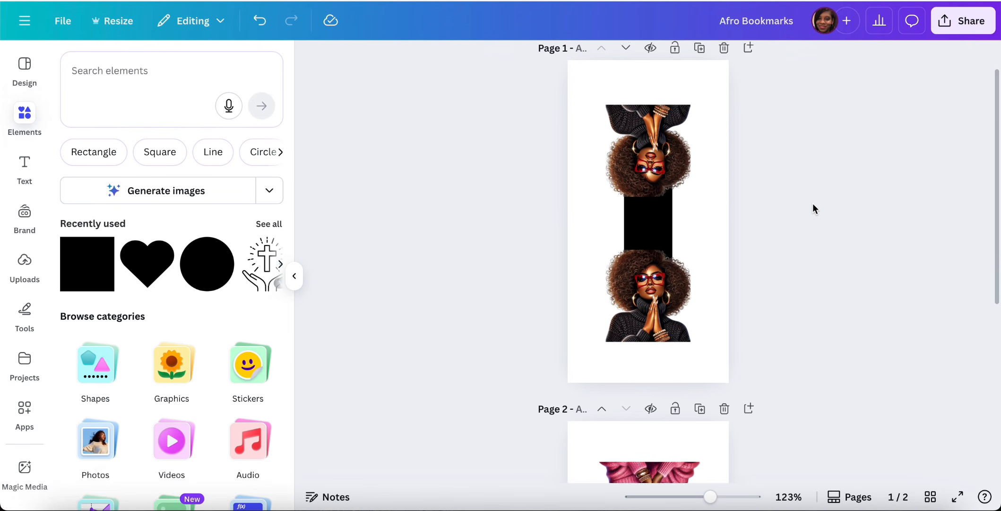
left_click(646, 314)
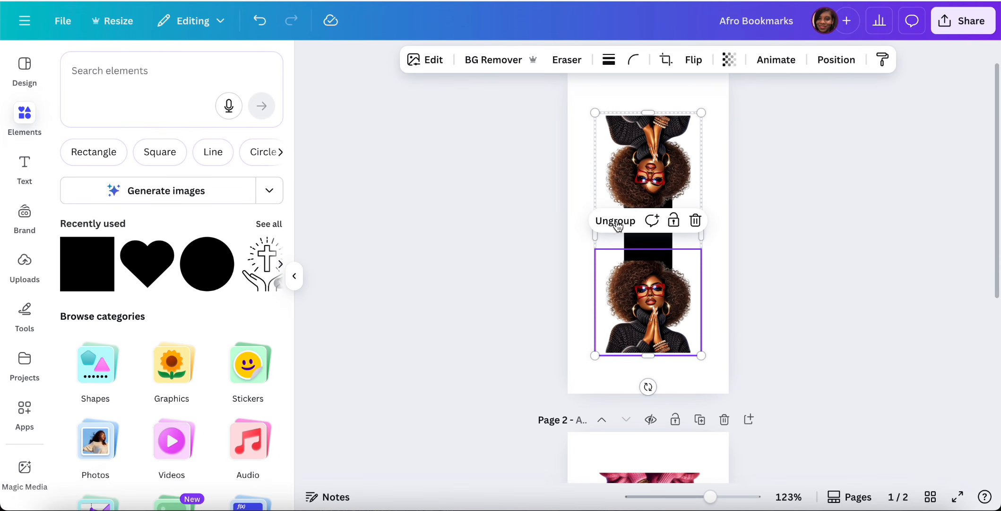
left_click(617, 221)
left_click(849, 295)
- Enlarge the lower black-sweater illustration on page 1 to nearly fill the page's width
left_click(657, 305)
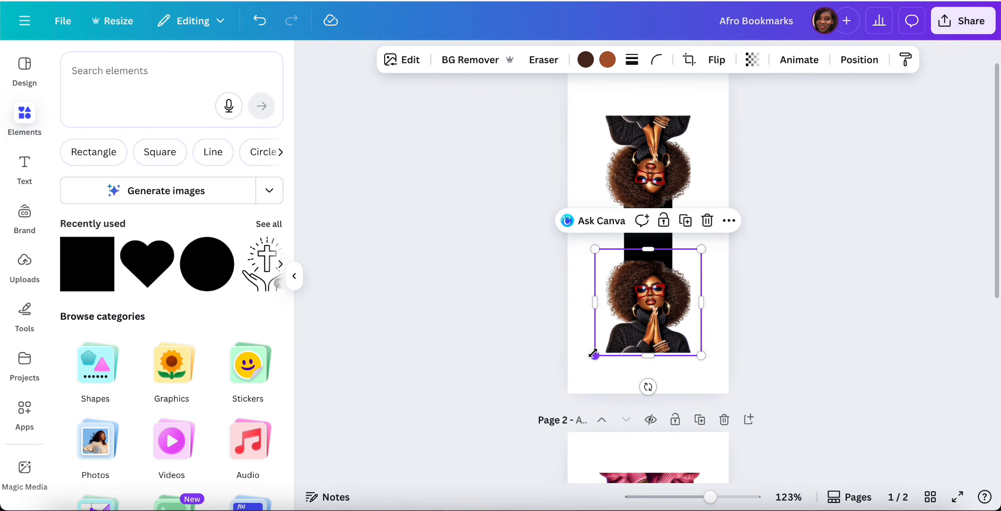
left_click_drag(595, 355, 577, 373)
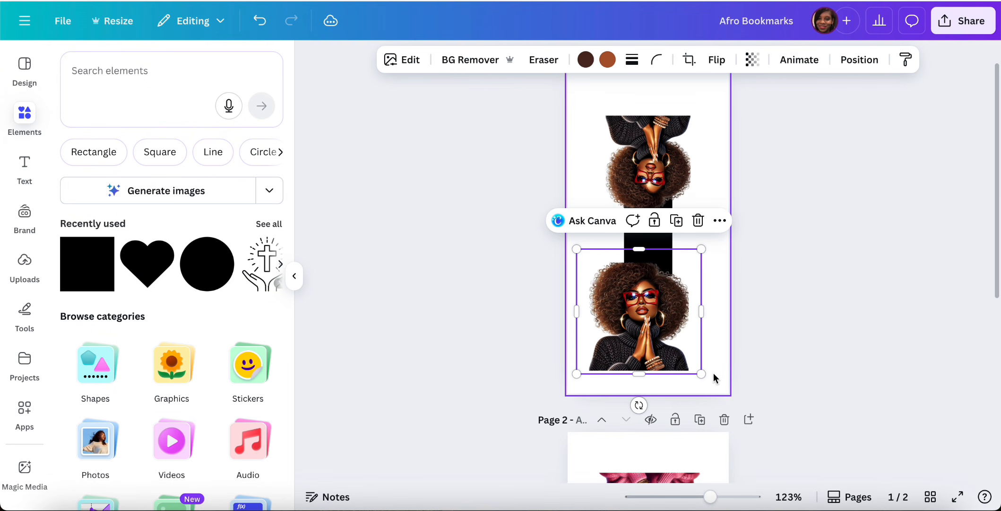
left_click_drag(701, 373, 726, 375)
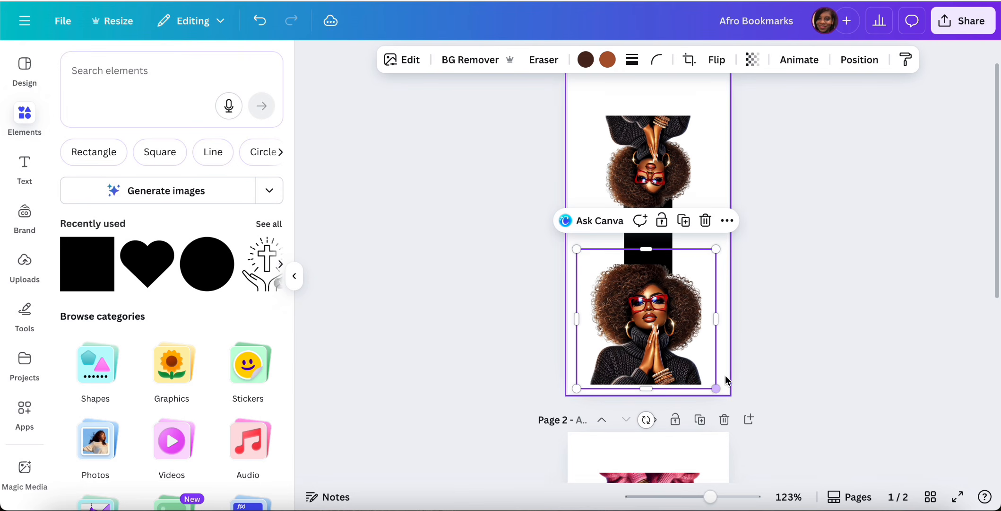
- Replace the smaller flipped illustration on page 1 with a duplicate of the enlarged one, placed in the upper half
left_click(656, 180)
key("Delete")
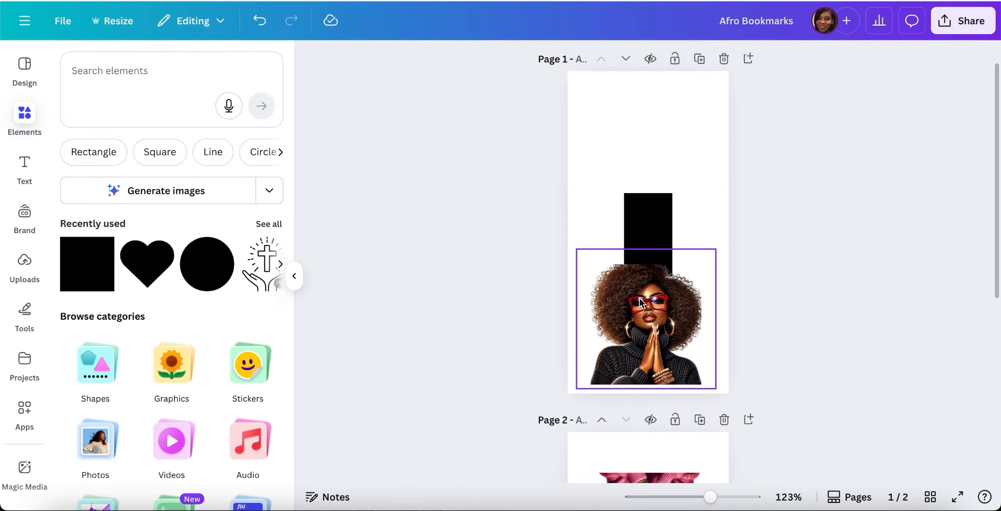
left_click(691, 261)
left_click(684, 220)
left_click_drag(662, 298, 648, 117)
- Flip the upper black-sweater duplicate vertically and move it slightly down over the black rectangle
left_click(717, 60)
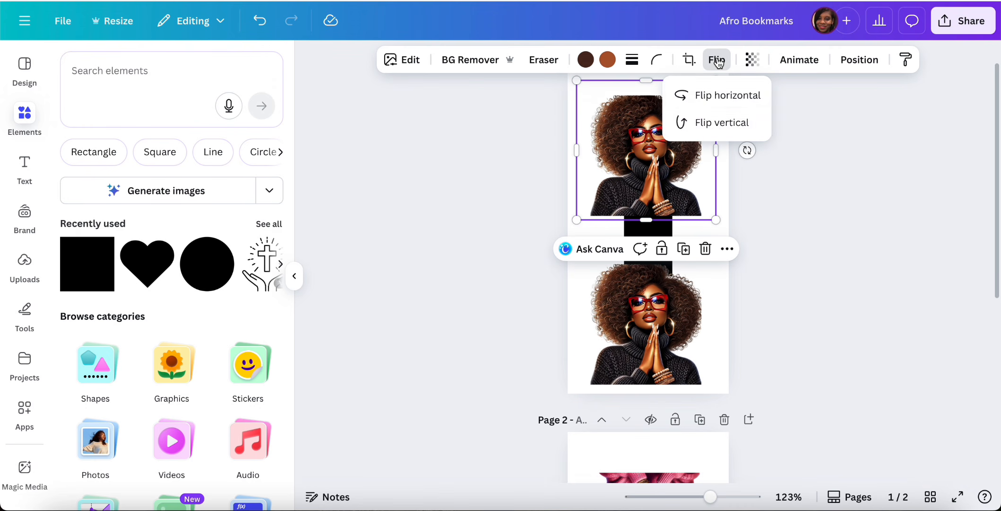
left_click(700, 124)
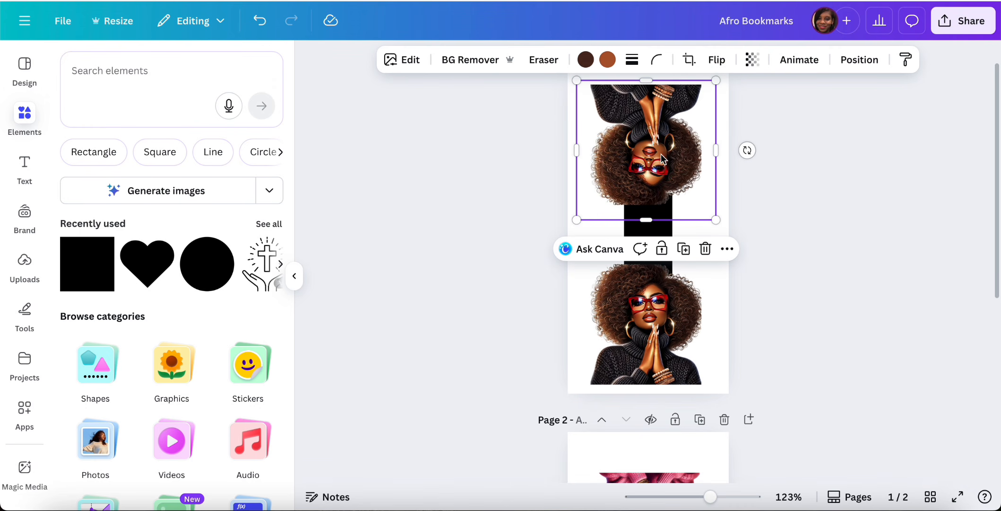
left_click_drag(661, 155, 665, 173)
left_click(854, 217)
scroll(851, 217, "up", 1)
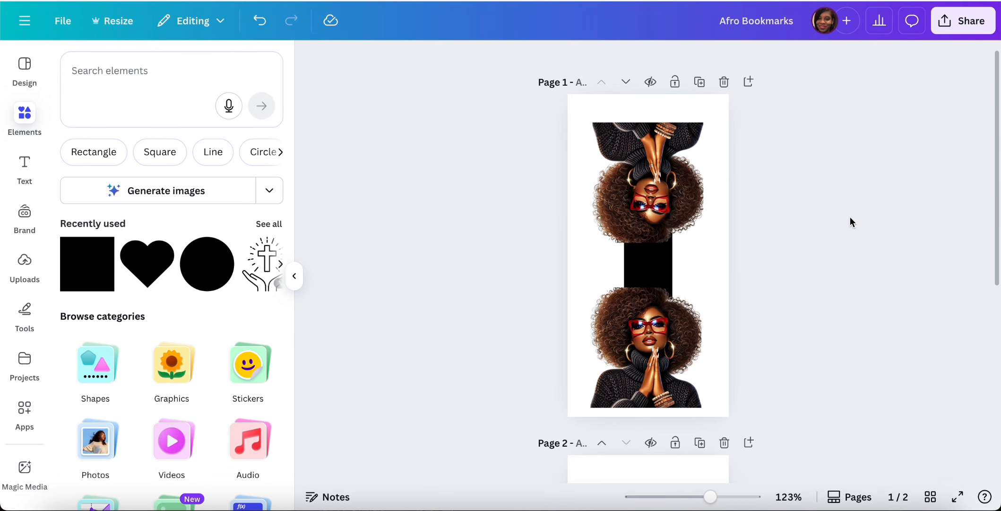
- Group both black-sweater illustrations with the black rectangle on page 1
scroll(850, 216, "down", 1)
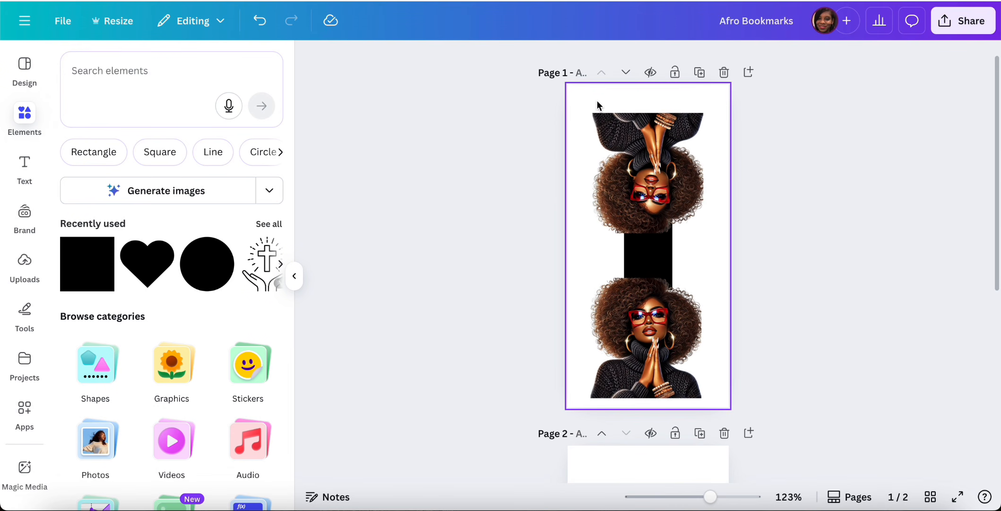
left_click_drag(587, 98, 690, 285)
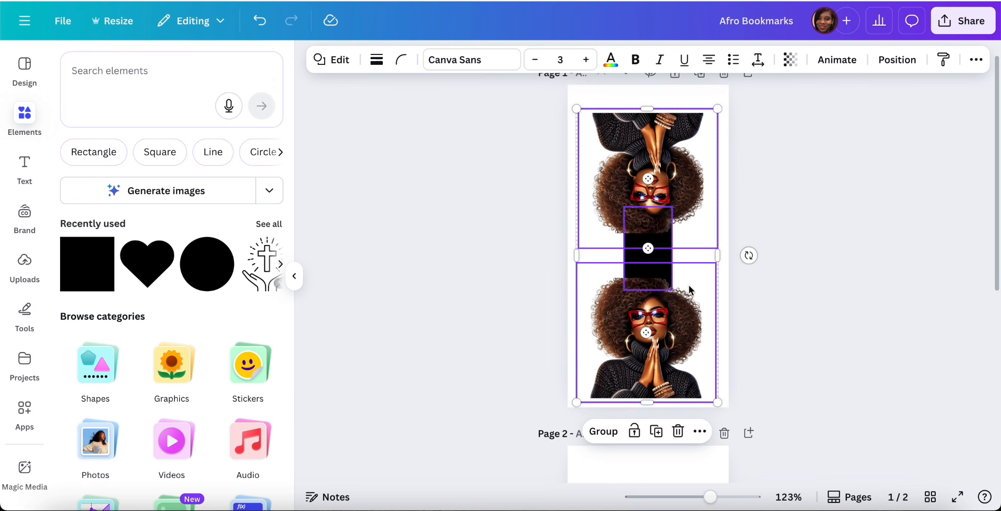
left_click(601, 430)
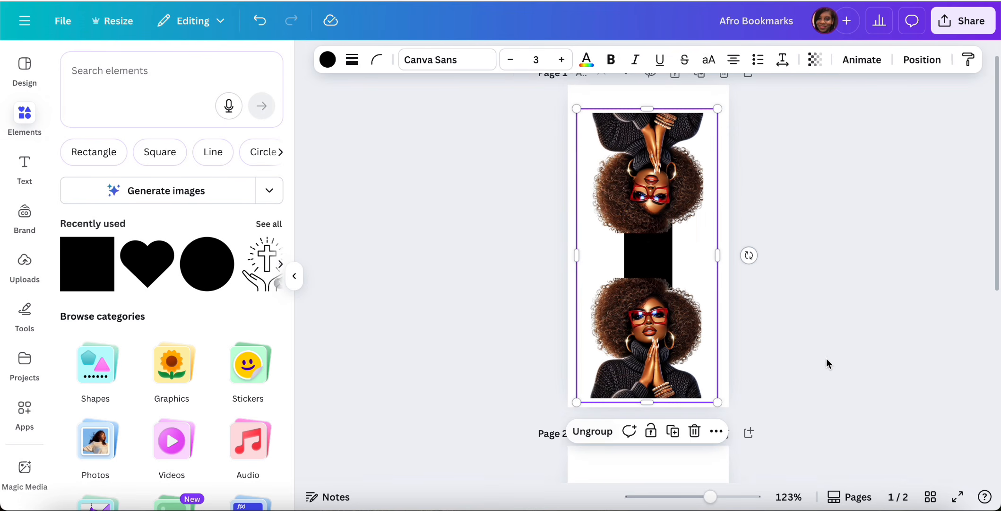
left_click(846, 351)
- Add a third page and insert the uploaded brown-sweater illustration with the bare shoulder on it
scroll(851, 350, "down", 3)
scroll(852, 354, "down", 4)
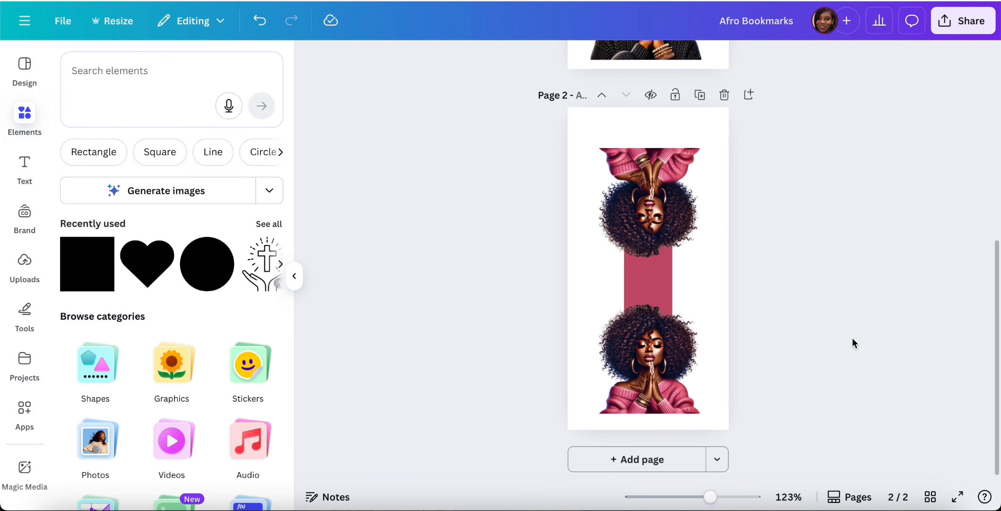
left_click(634, 460)
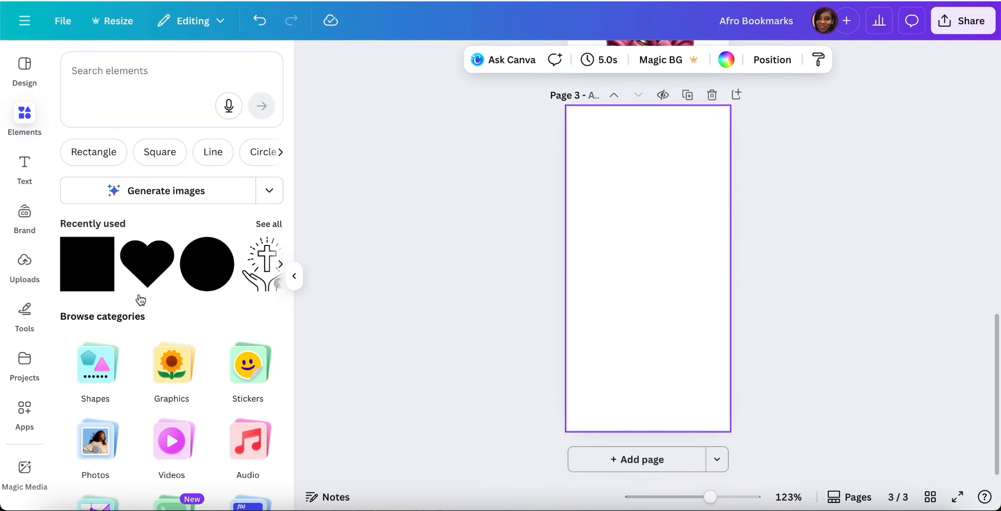
left_click(24, 262)
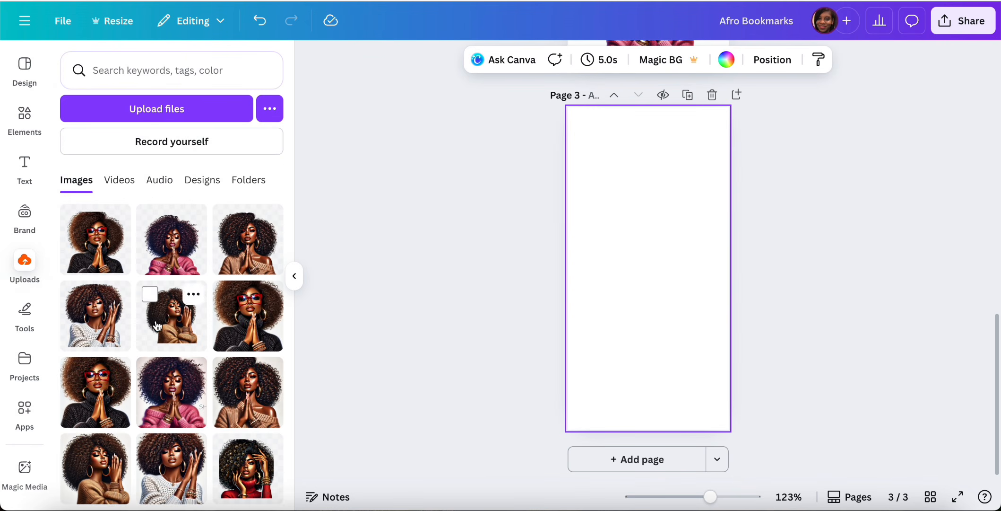
left_click(241, 241)
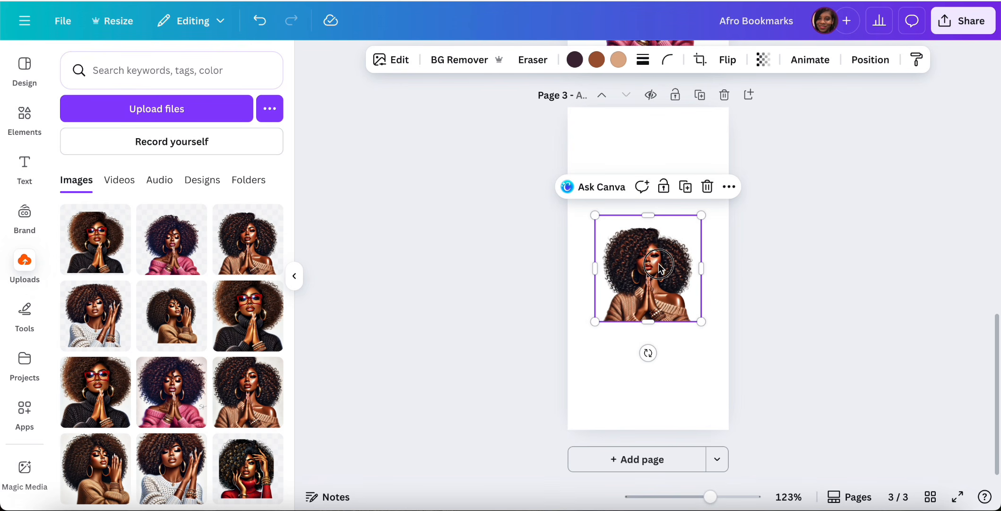
- Enlarge the brown-sweater illustration to nearly the page's width and center it in the lower half of page 3
left_click_drag(659, 267, 660, 358)
left_click_drag(702, 307, 716, 287)
left_click_drag(595, 291, 567, 283)
left_click_drag(664, 361, 666, 369)
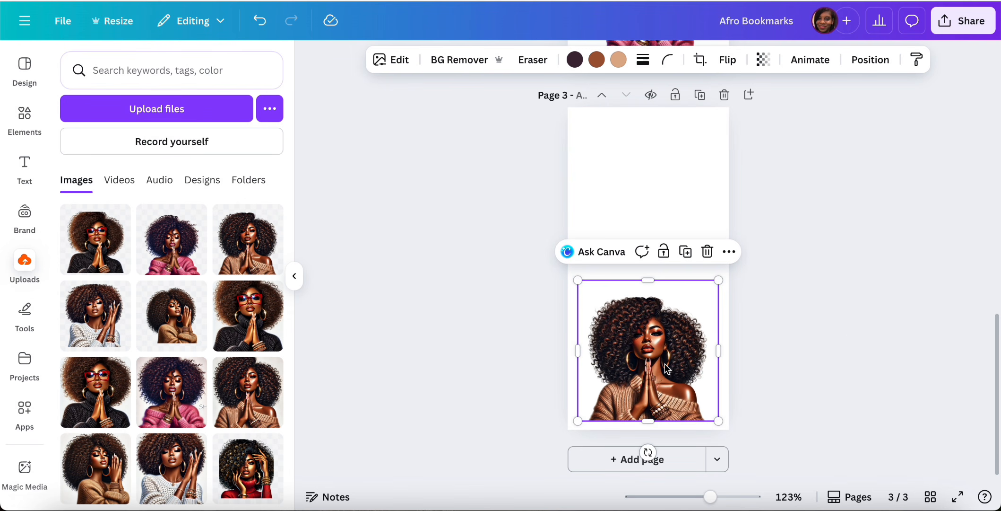
- Duplicate the brown-sweater illustration, flip the copy vertically and center it in the upper half of page 3
left_click(685, 251)
left_click_drag(671, 333, 655, 151)
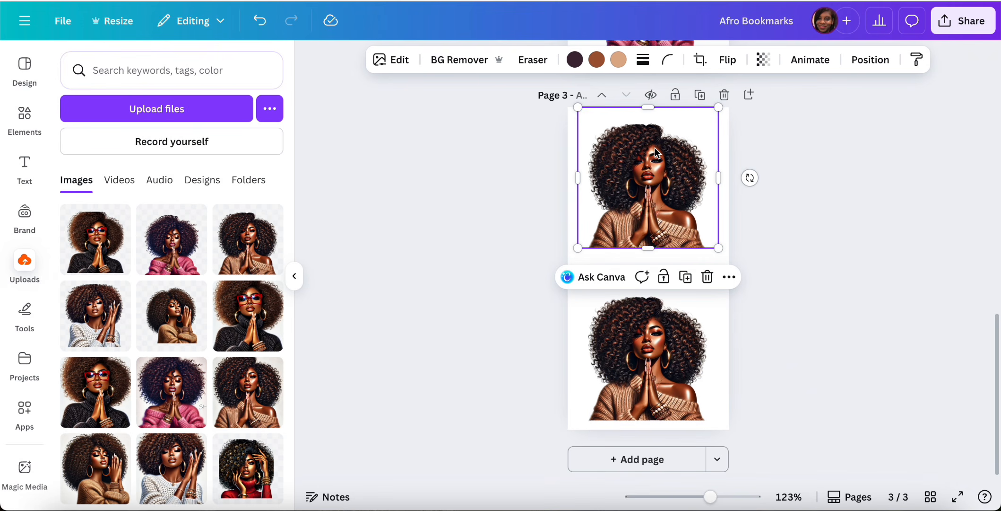
left_click(728, 59)
left_click(720, 119)
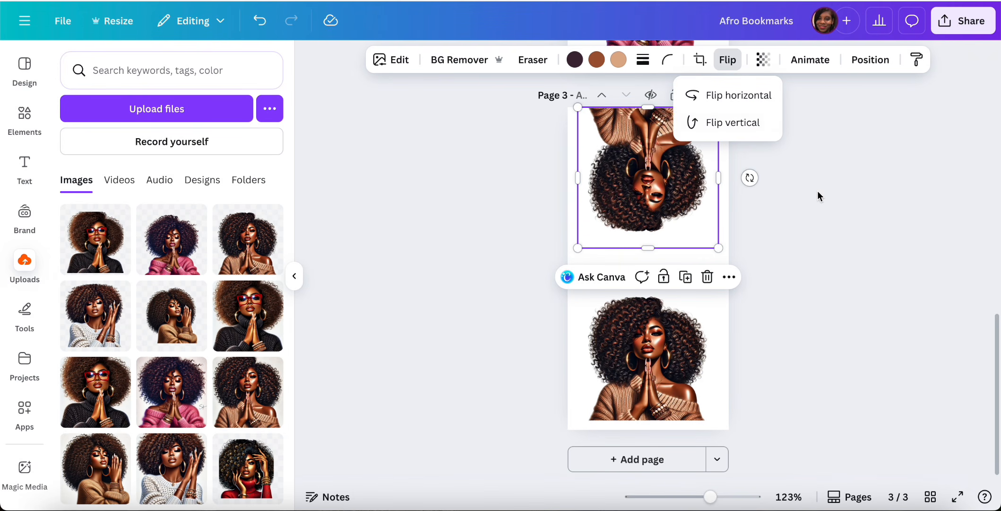
left_click_drag(654, 175, 676, 217)
left_click(834, 273)
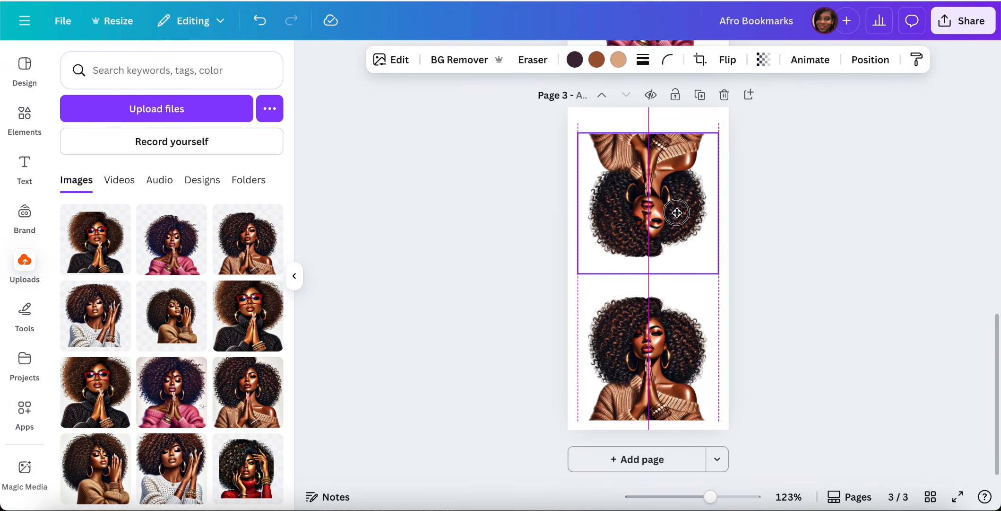
left_click(858, 242)
- Add a rectangle about 0.6 × 1.02 in between the two illustrations, overlapping the hair of both
left_click(18, 137)
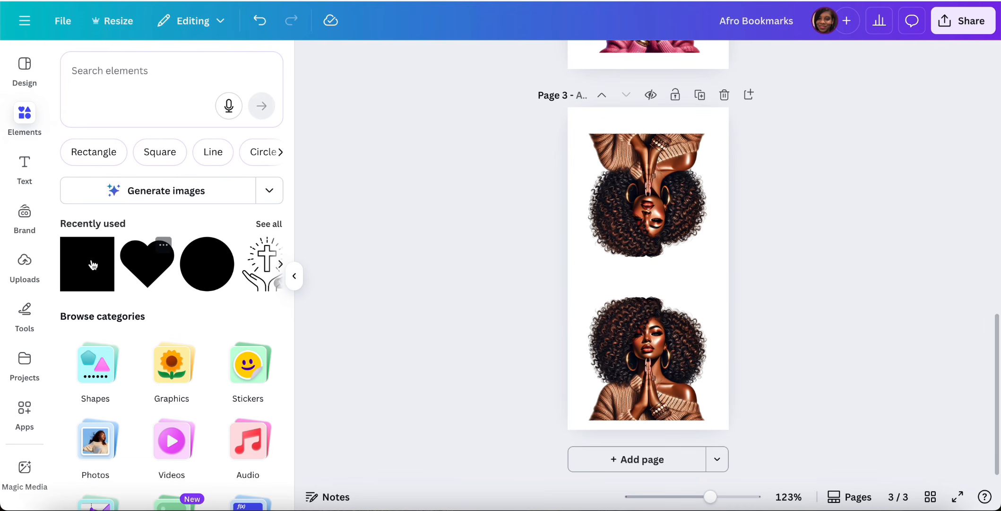
left_click(87, 263)
left_click_drag(641, 290, 642, 315)
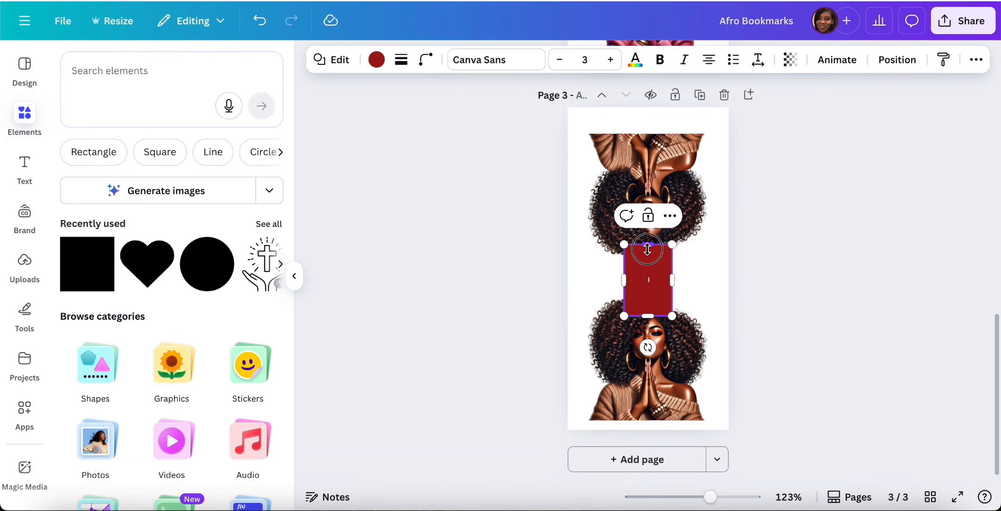
left_click_drag(648, 244, 648, 237)
left_click_drag(647, 314, 647, 319)
- Recolor the rectangle with the light brown from the brown-sweater illustration's photo colors
left_click(376, 61)
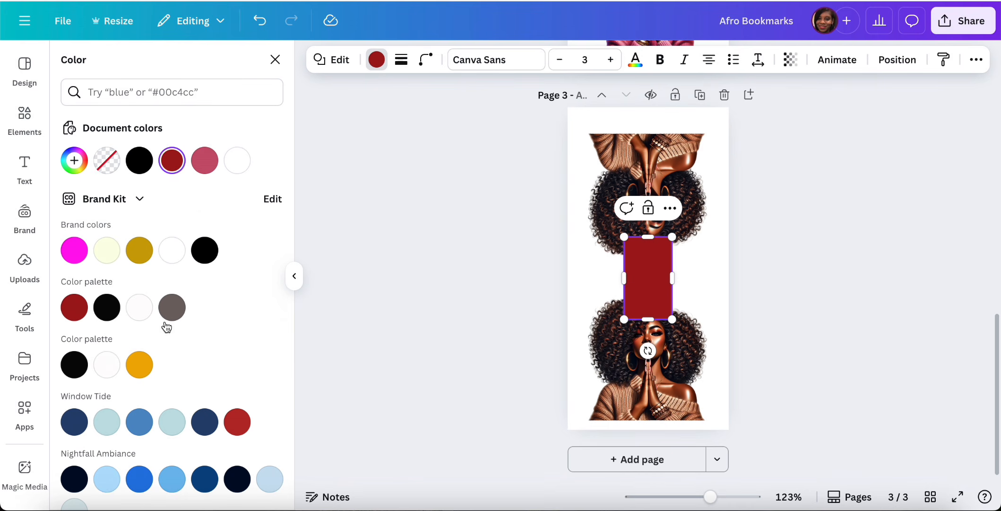
scroll(198, 373, "down", 10)
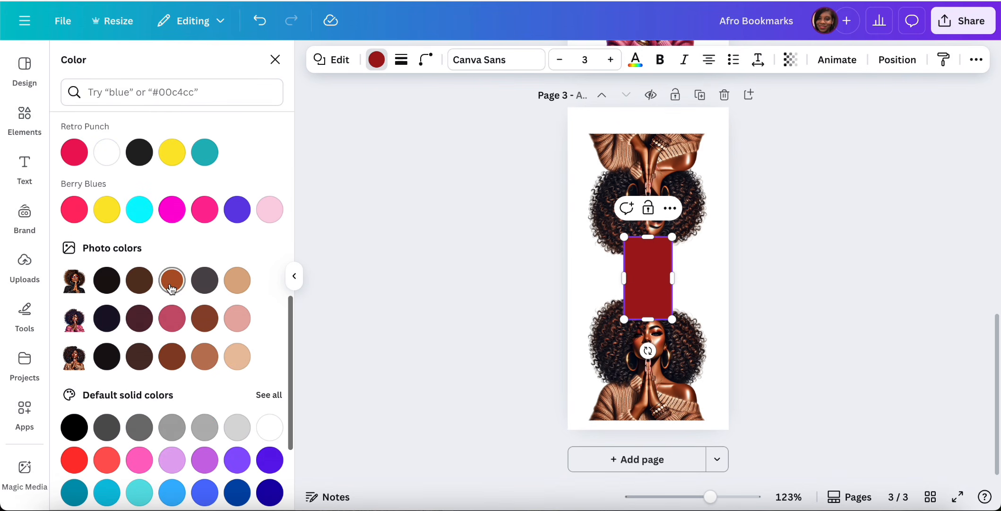
left_click(171, 287)
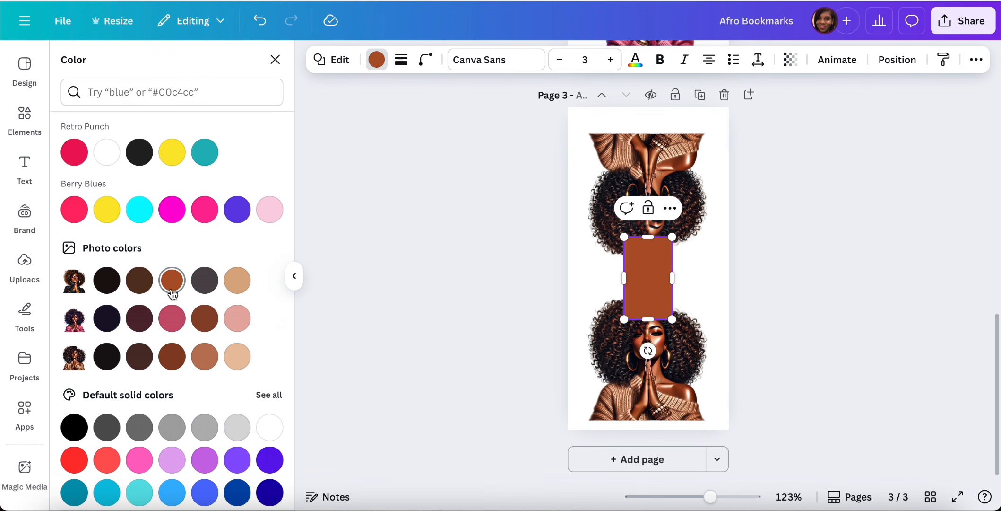
left_click(208, 362)
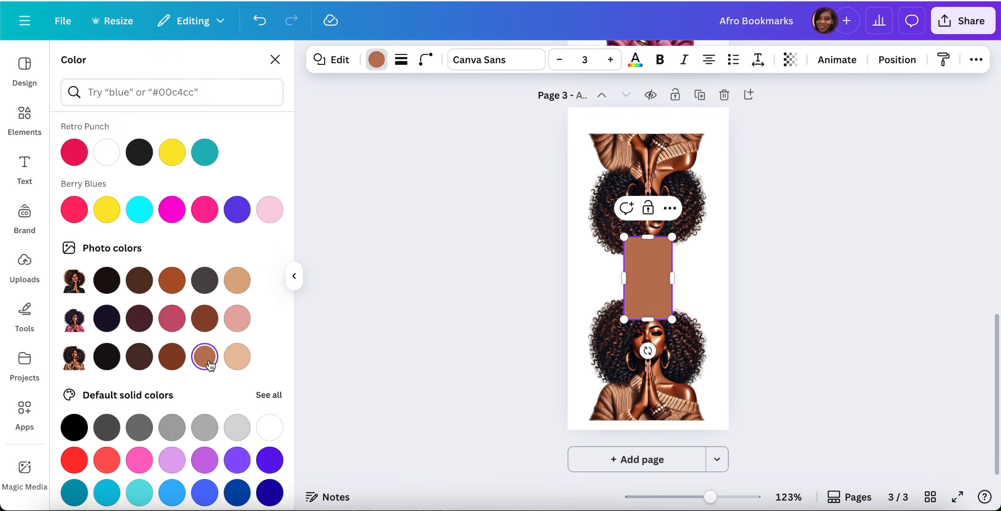
- Send the brown rectangle to the back, behind both illustrations
left_click(897, 60)
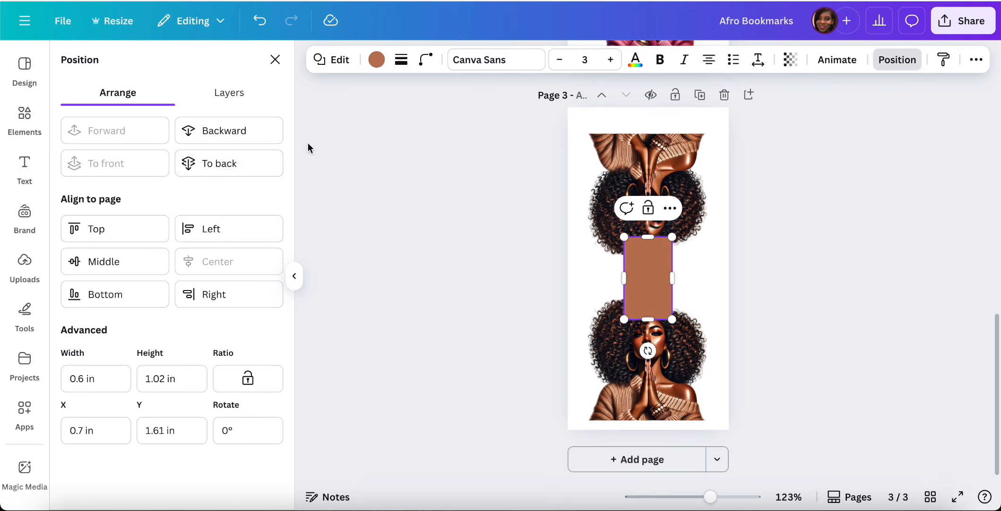
left_click(207, 165)
left_click(891, 262)
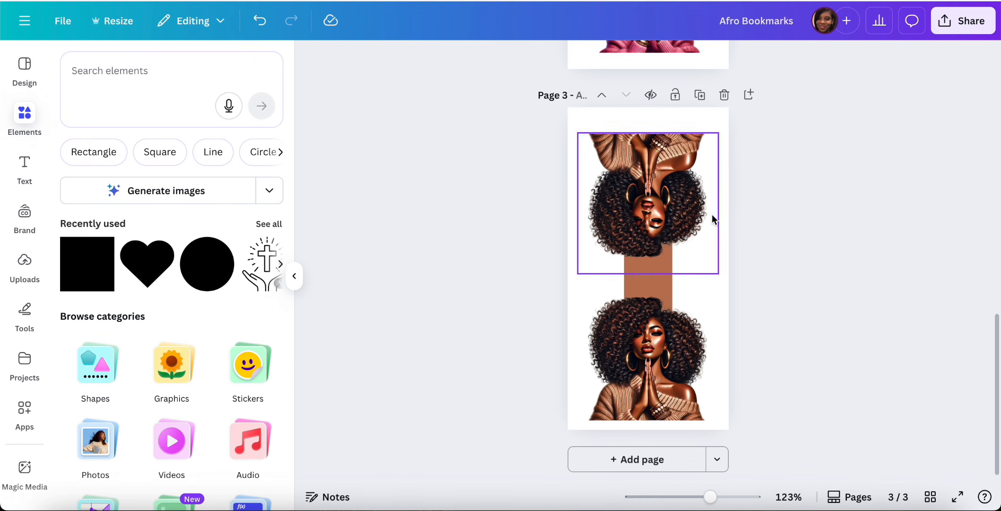
- Move the upper illustration slightly down and the lower one down to the bottom edge of page 3
left_click_drag(688, 207, 687, 204)
left_click(878, 258)
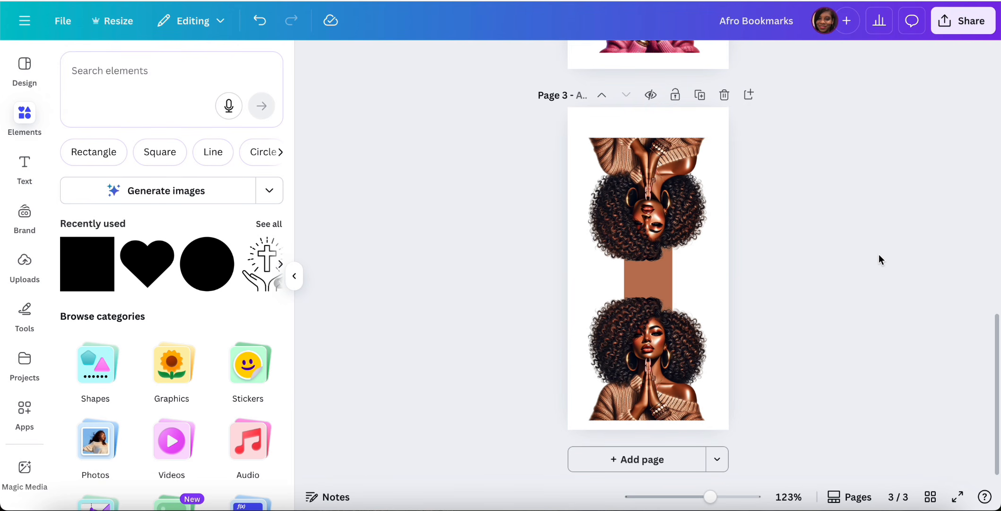
left_click(667, 373)
left_click_drag(667, 375, 665, 372)
left_click(894, 308)
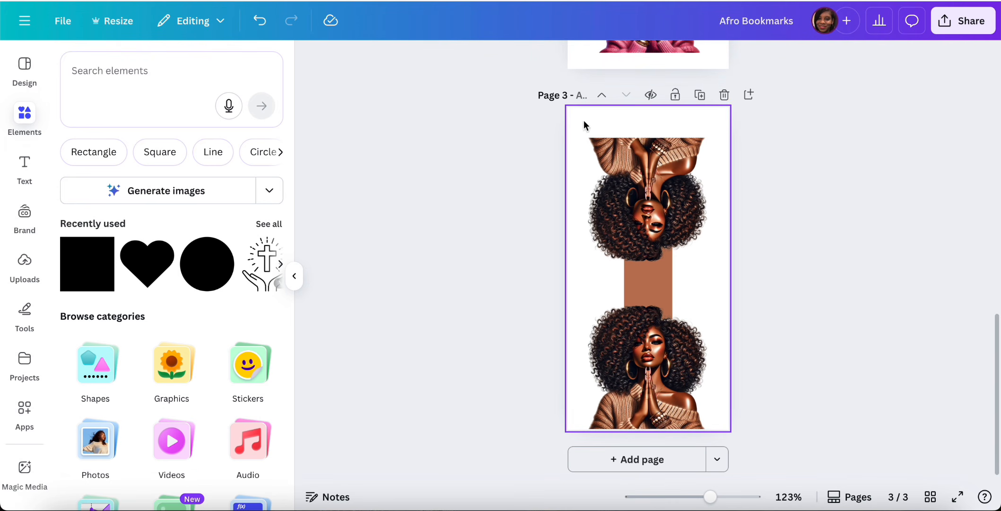
- Group both brown-sweater illustrations with the brown rectangle on page 3
left_click_drag(585, 125, 664, 399)
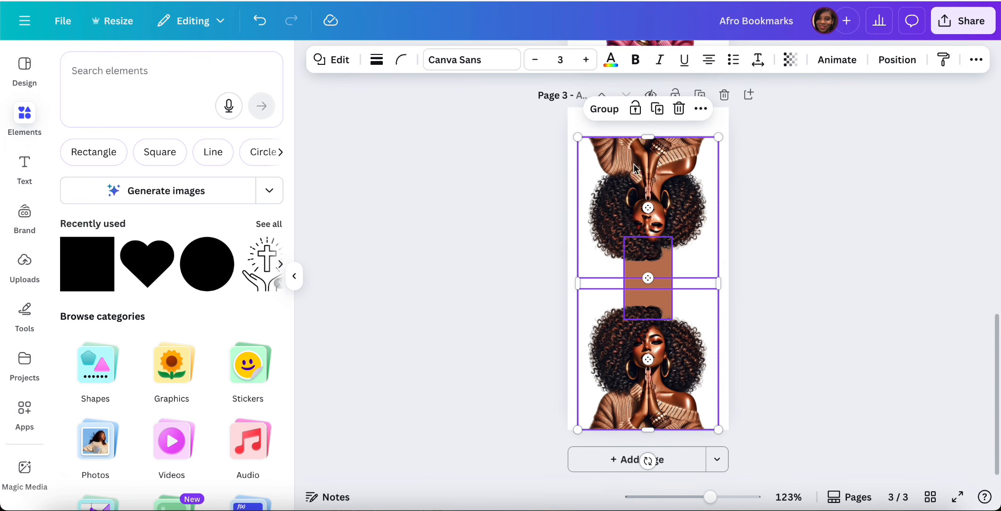
left_click(612, 111)
left_click(839, 238)
- Add a fourth page and place the white-sweater illustration from the uploaded images on it
scroll(840, 239, "up", 5)
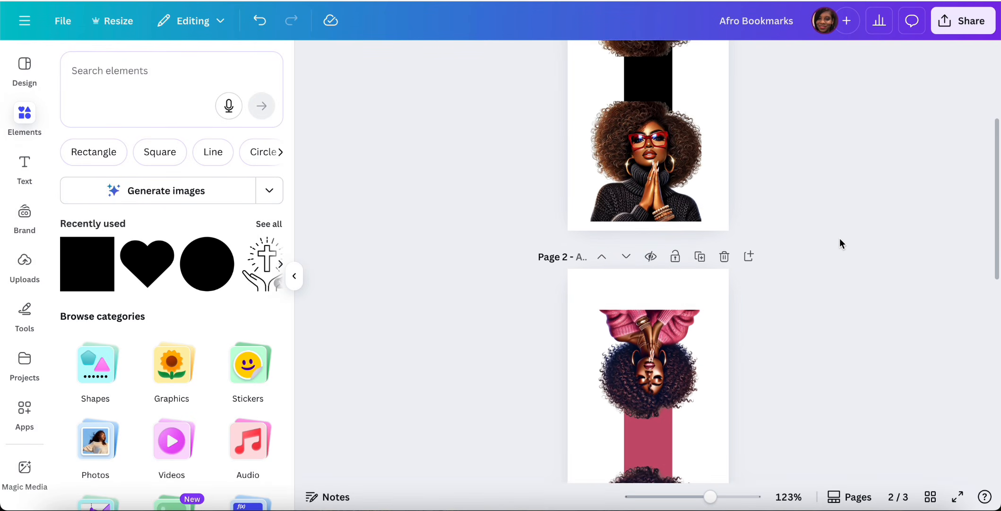
scroll(840, 239, "down", 10)
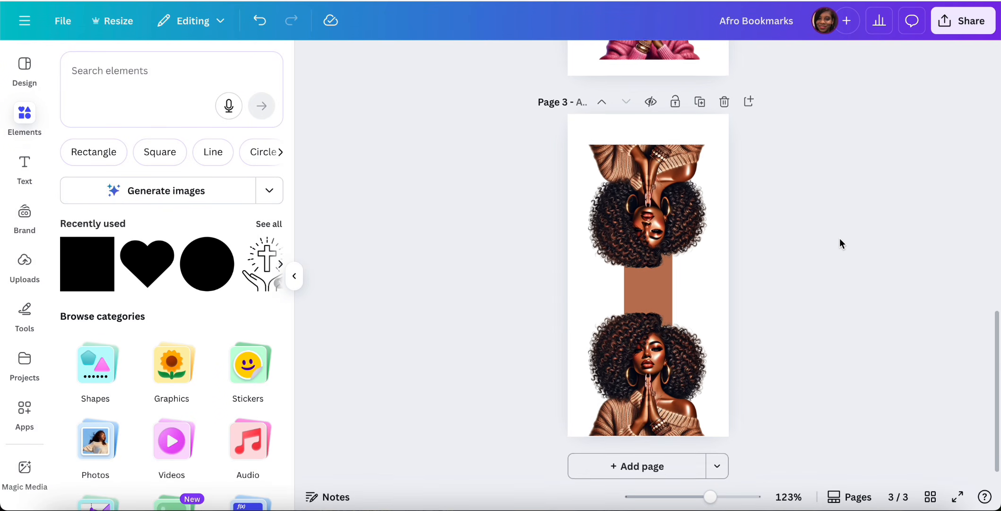
scroll(839, 244, "up", 5)
scroll(840, 243, "up", 6)
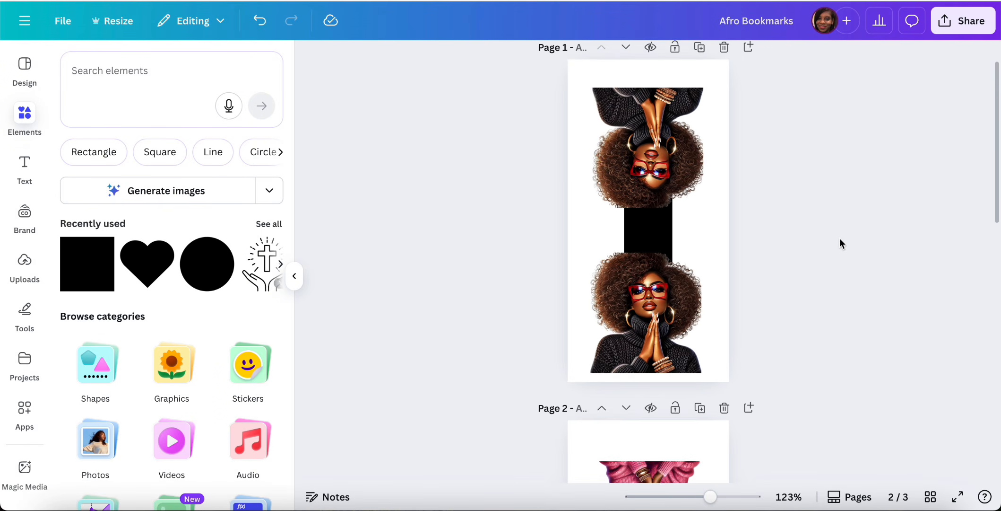
scroll(840, 243, "down", 12)
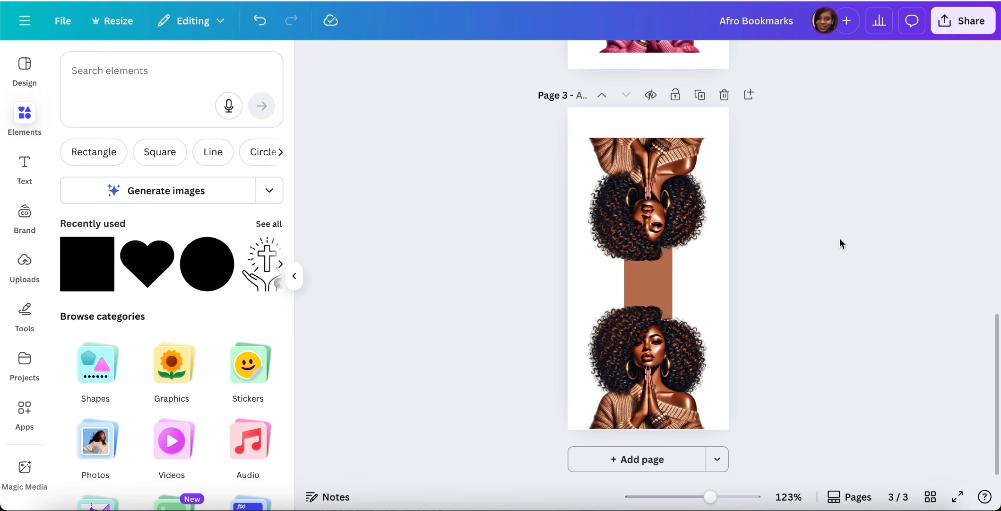
left_click(629, 459)
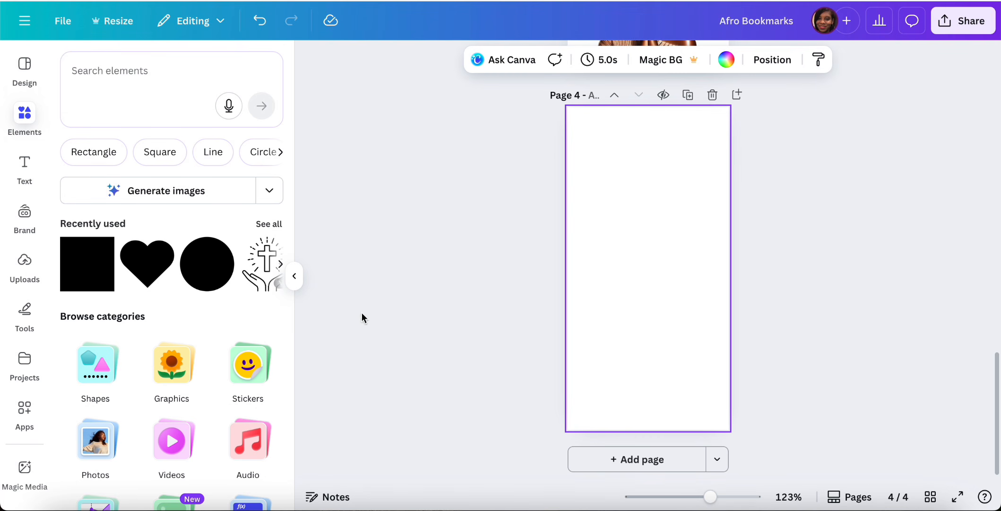
left_click(23, 265)
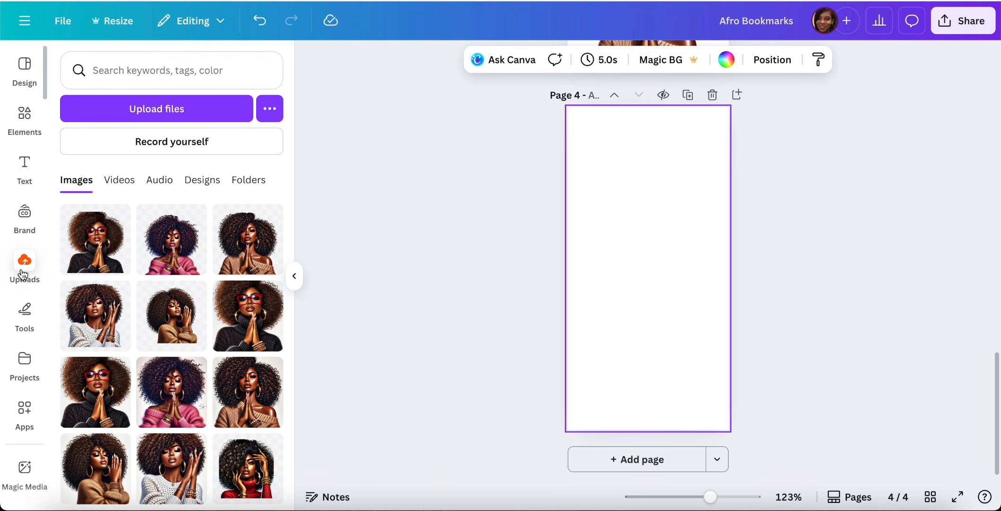
left_click(100, 326)
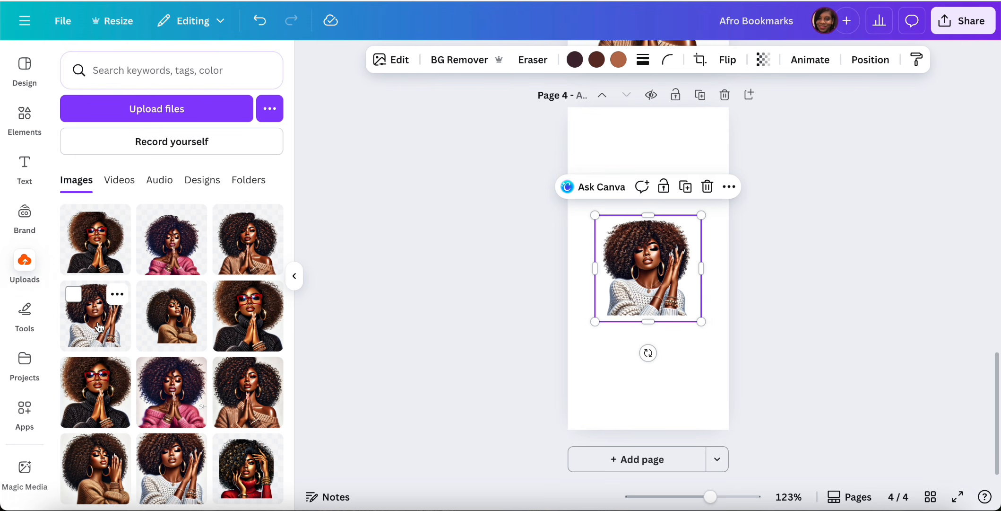
- Enlarge the white-sweater illustration to nearly the page width and center it at the bottom of page 4
left_click_drag(658, 287, 660, 384)
left_click_drag(702, 313, 718, 299)
left_click_drag(596, 299, 573, 277)
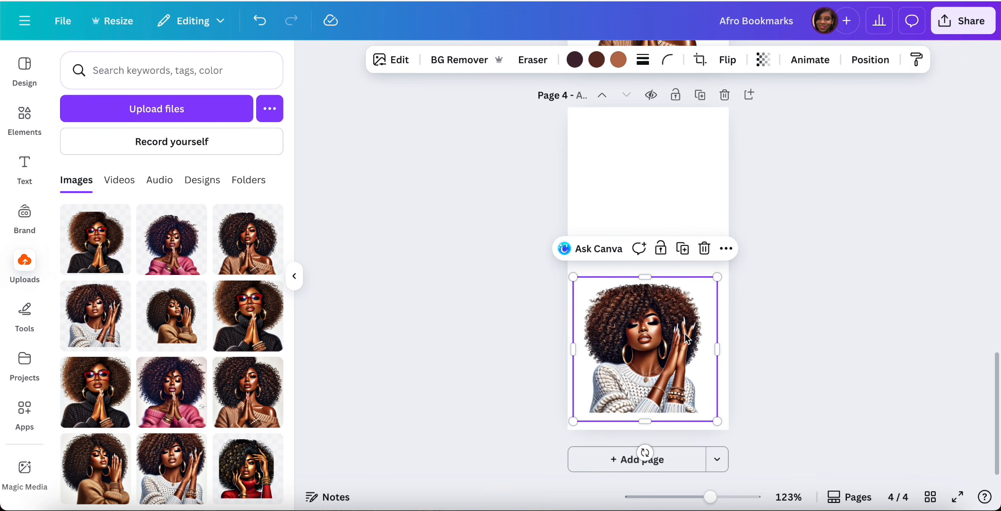
left_click_drag(718, 277, 720, 275)
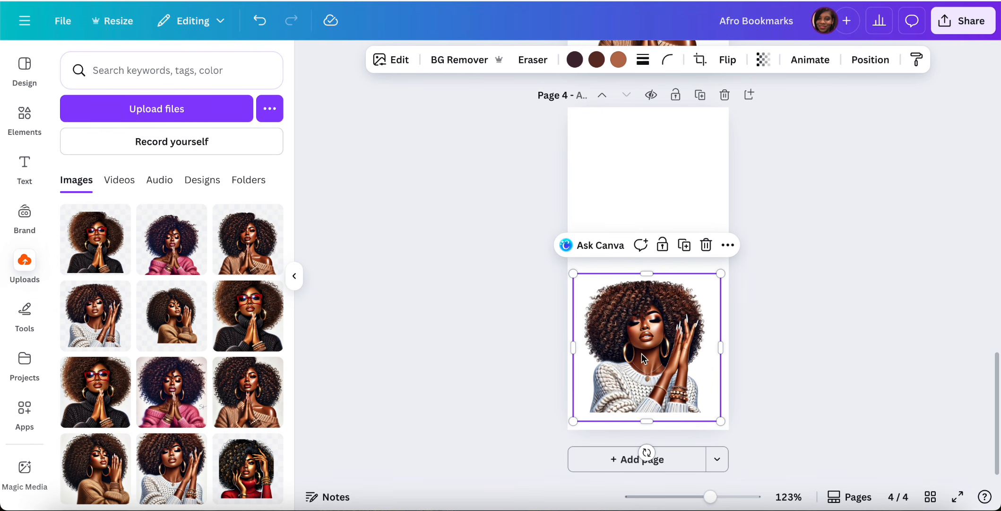
left_click_drag(645, 357, 646, 364)
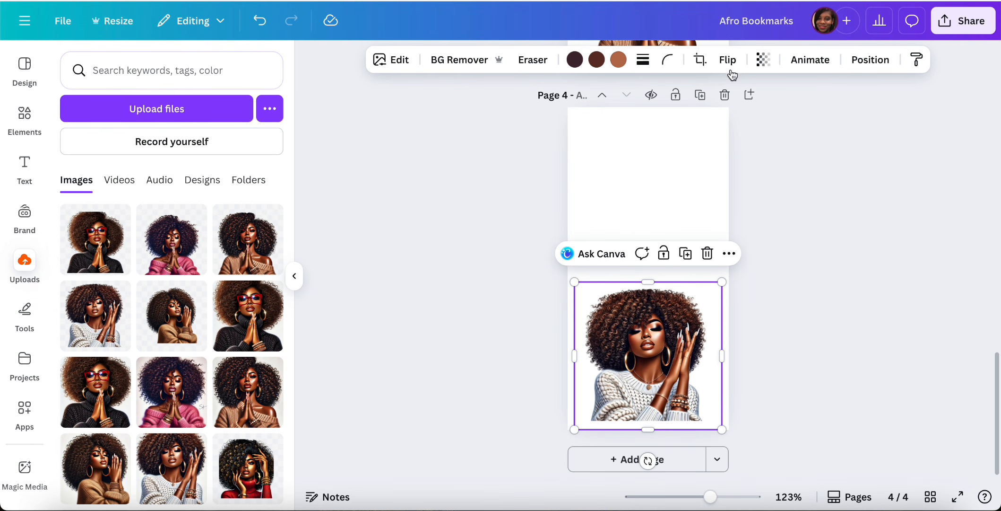
- Duplicate the white-sweater illustration, move the copy to the upper half of page 4 and flip it vertically
left_click(695, 258)
left_click_drag(651, 351, 651, 191)
left_click(732, 71)
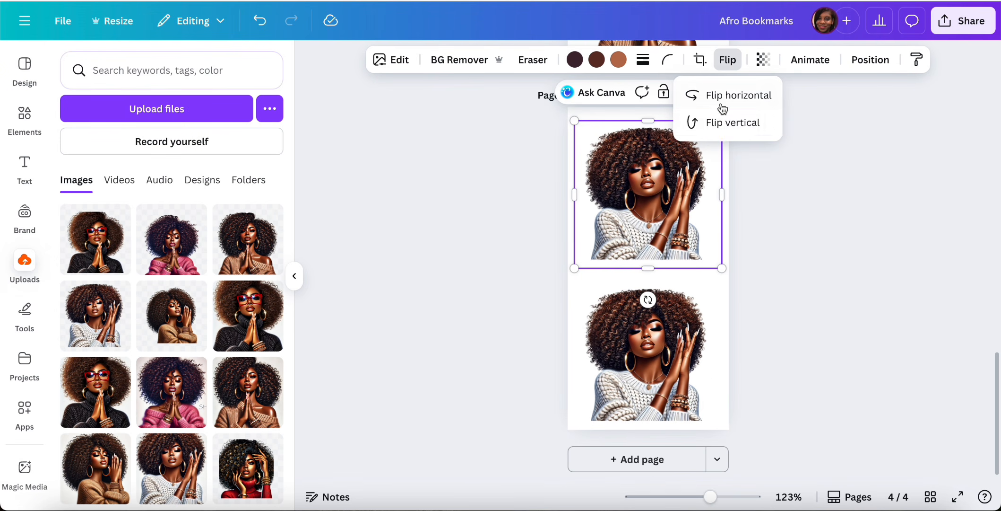
left_click(715, 122)
left_click(857, 211)
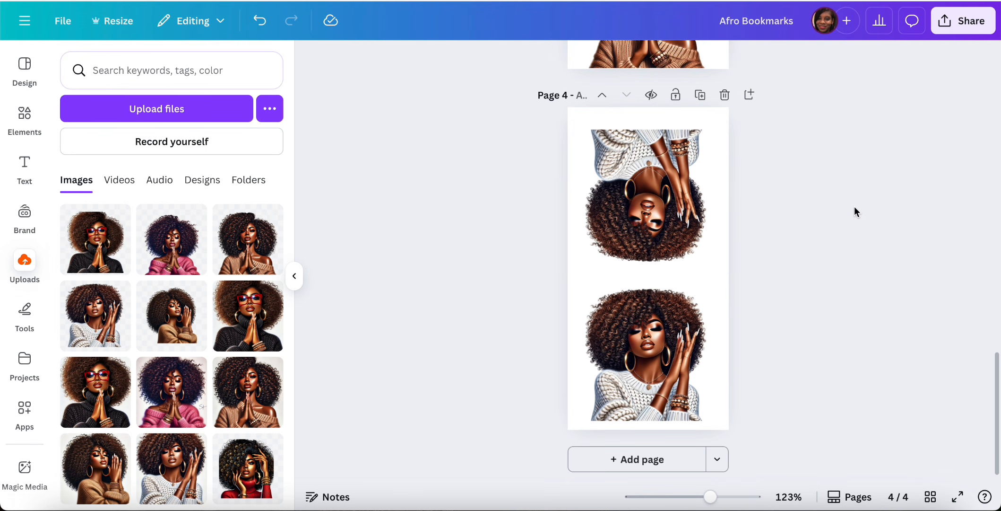
- Move the flipped copy up to the top edge of page 4 and the lower illustration slightly down
left_click_drag(660, 215, 660, 202)
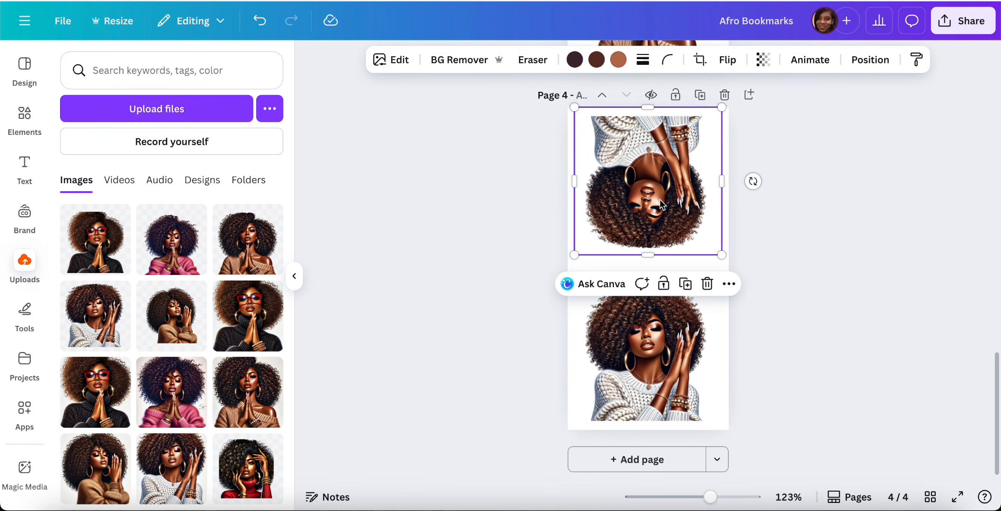
left_click_drag(661, 345, 661, 345)
left_click(808, 259)
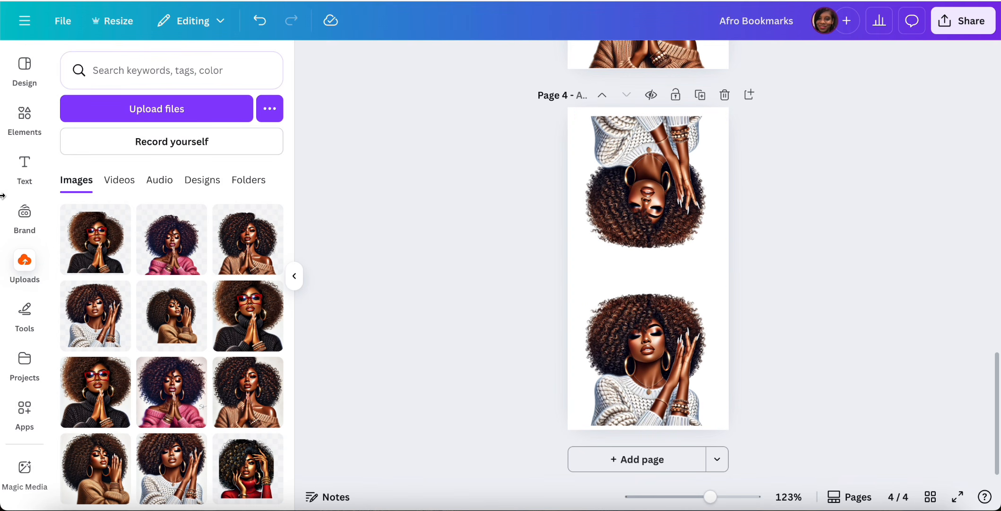
- Add a square between the two white-sweater illustrations and stretch it vertically so it overlaps both hairstyles
left_click(27, 125)
left_click(77, 263)
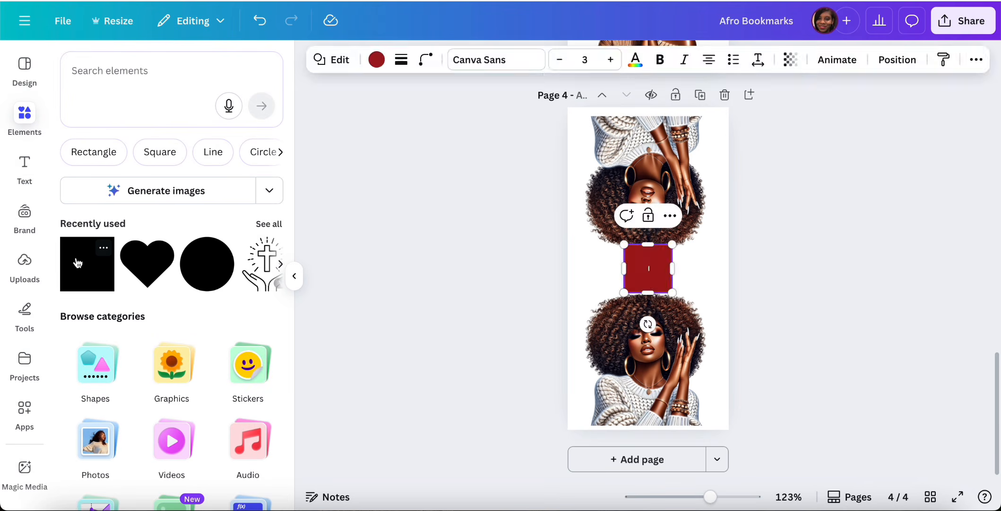
left_click_drag(642, 260, 649, 310)
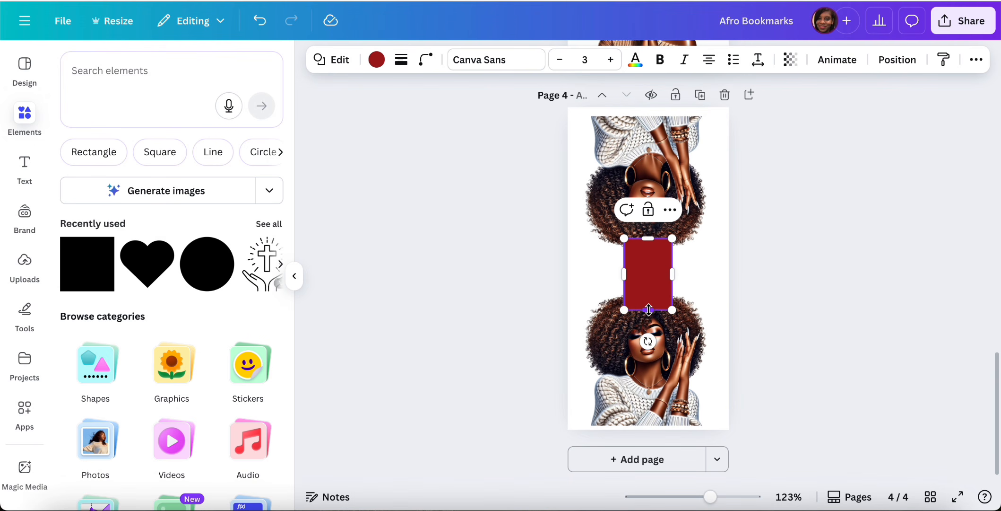
left_click_drag(647, 239, 646, 230)
left_click_drag(644, 307, 644, 311)
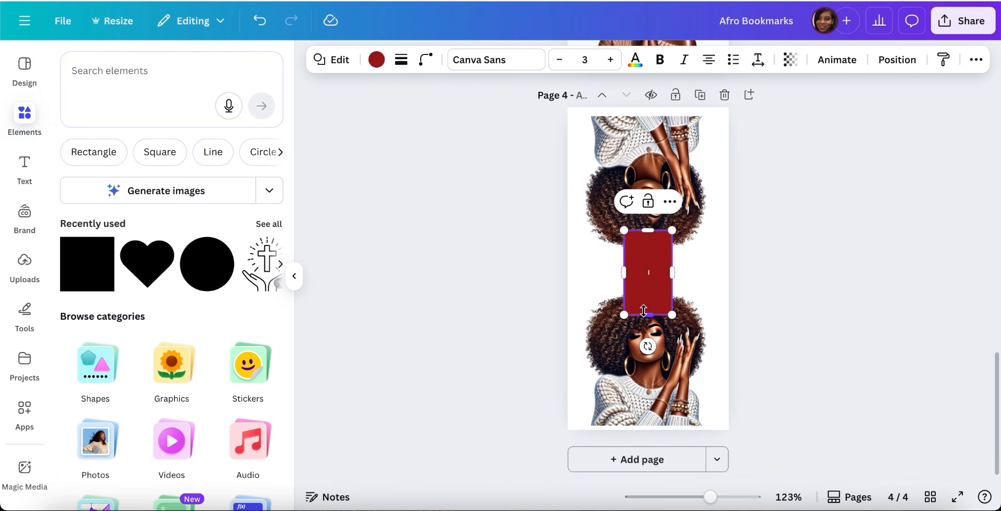
- Recolor the rectangle with the light gray from the white-sweater illustration's photo colors and send it to the back
left_click(378, 60)
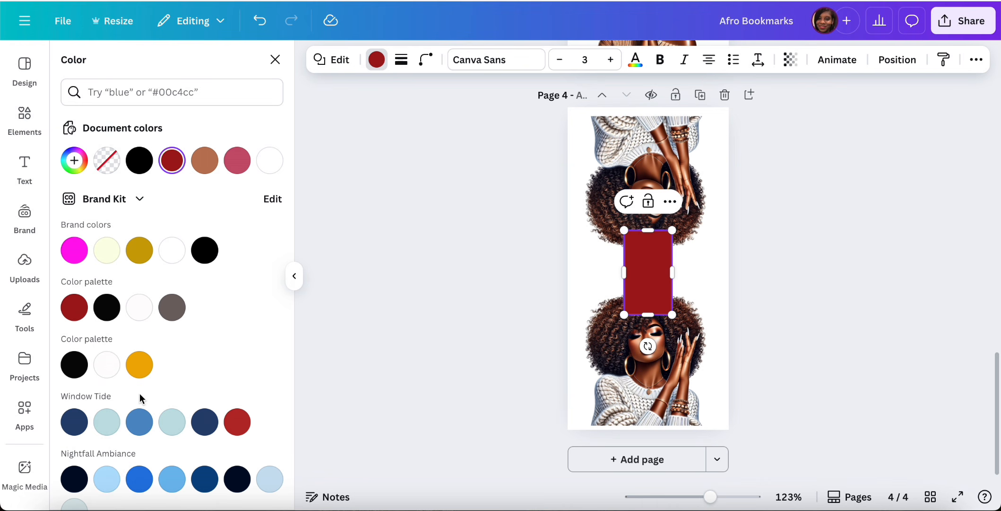
scroll(140, 393, "down", 10)
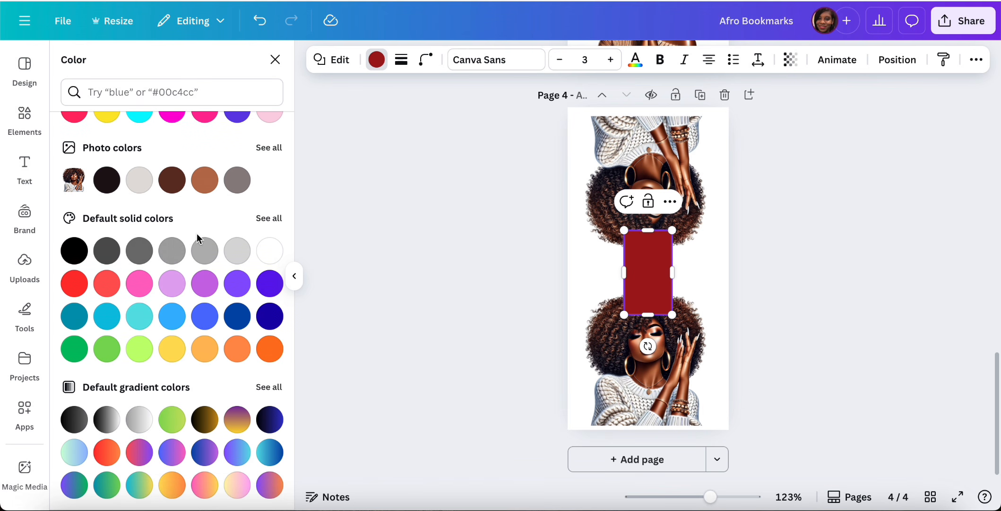
left_click(134, 178)
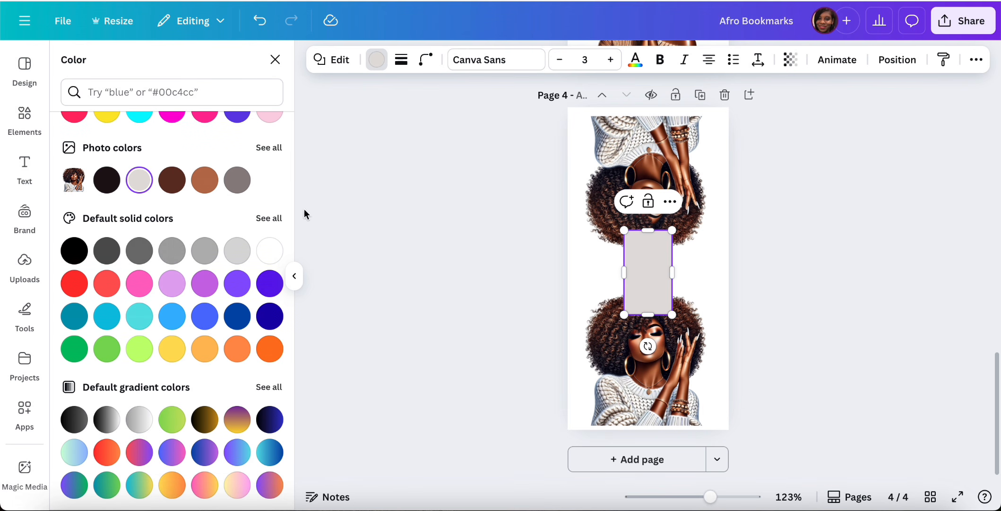
left_click(900, 62)
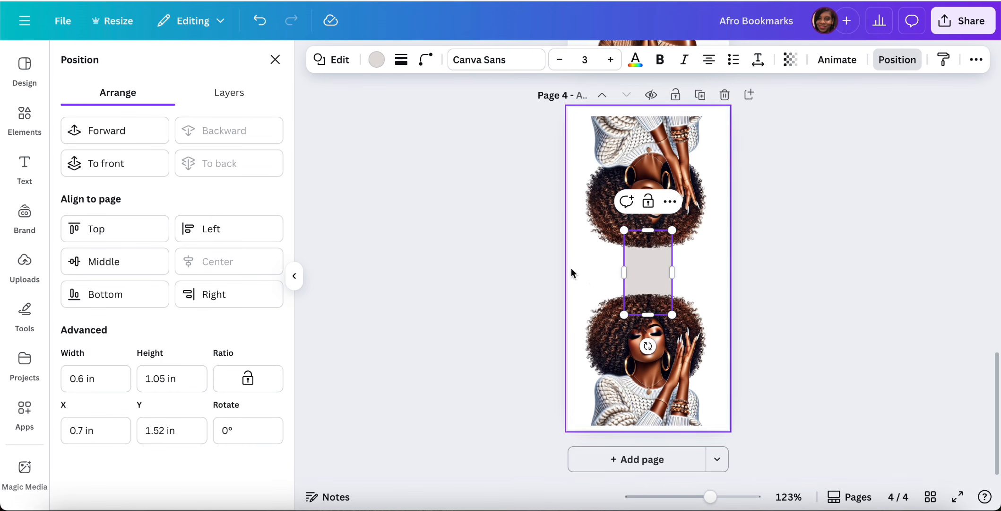
left_click(835, 278)
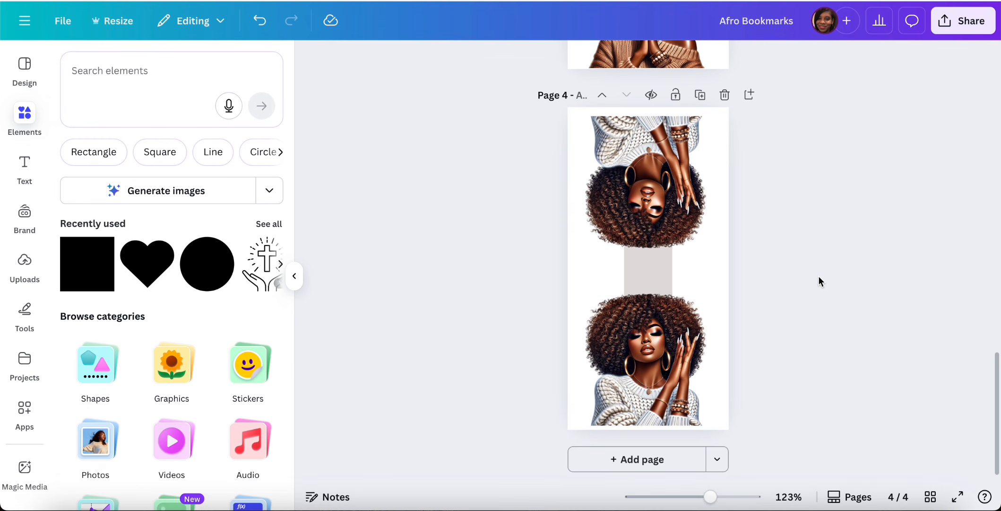
- Nudge the gray rectangle slightly down and select it together with both white-sweater illustrations on page 4
left_click(648, 268)
left_click_drag(648, 268, 651, 274)
left_click(910, 258)
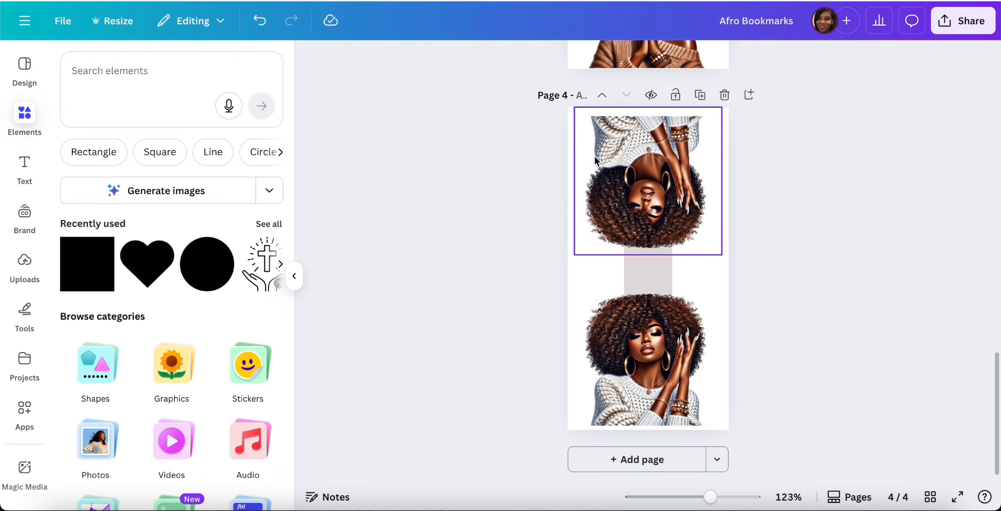
left_click_drag(572, 106, 687, 378)
left_click(606, 483)
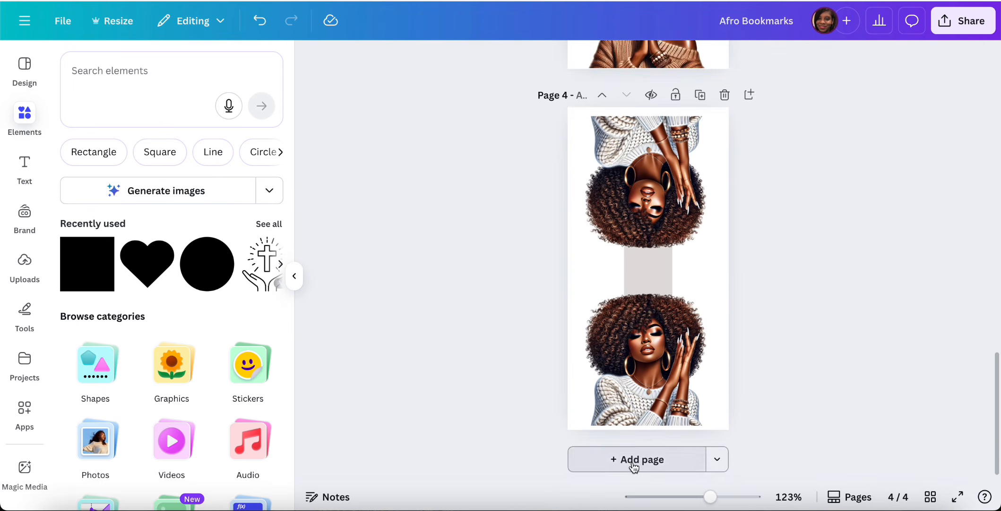
- Add a fifth page and place the uploaded tan-sweater illustration on it, enlarged across the bottom of the page
left_click(630, 463)
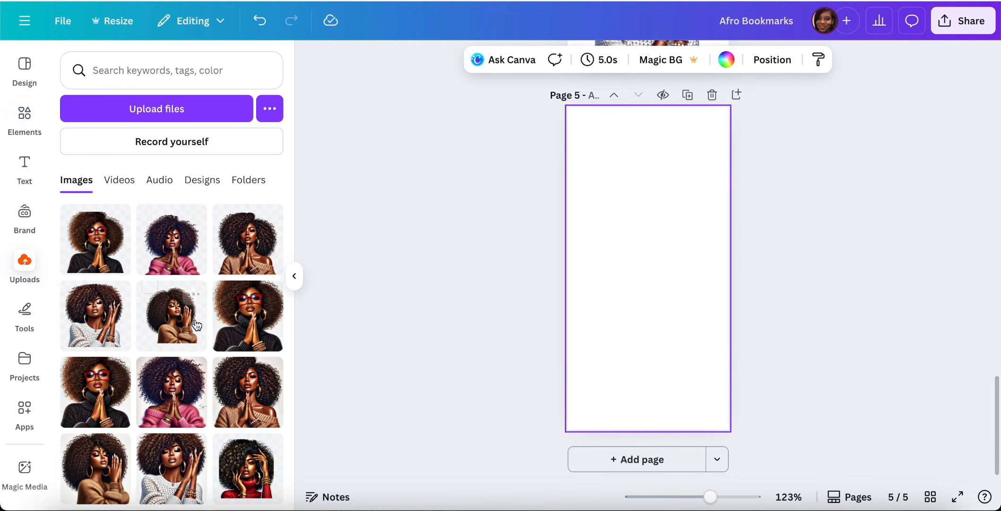
left_click_drag(172, 315, 643, 370)
left_click_drag(697, 311, 722, 286)
left_click_drag(658, 292, 658, 301)
left_click_drag(656, 424, 657, 413)
left_click_drag(656, 371, 647, 387)
left_click_drag(586, 311, 561, 298)
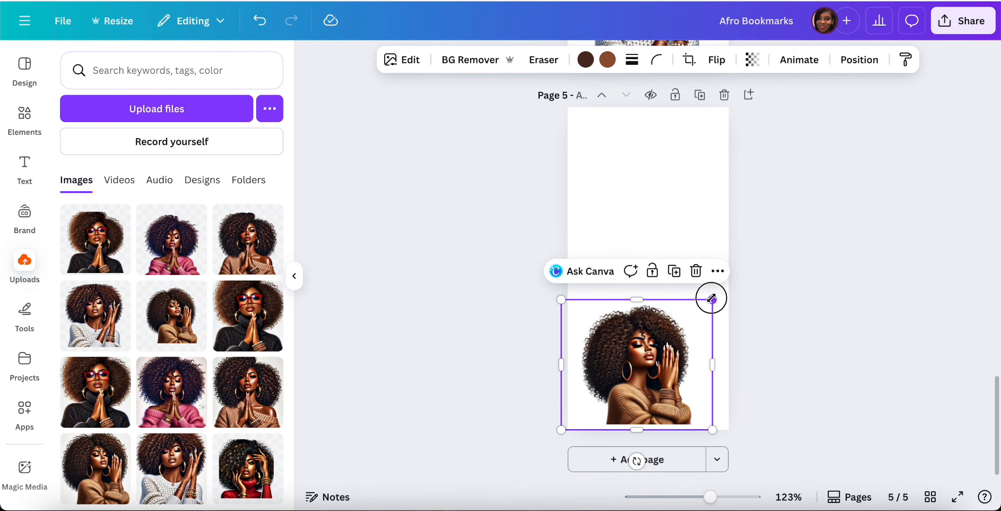
left_click_drag(711, 298, 722, 285)
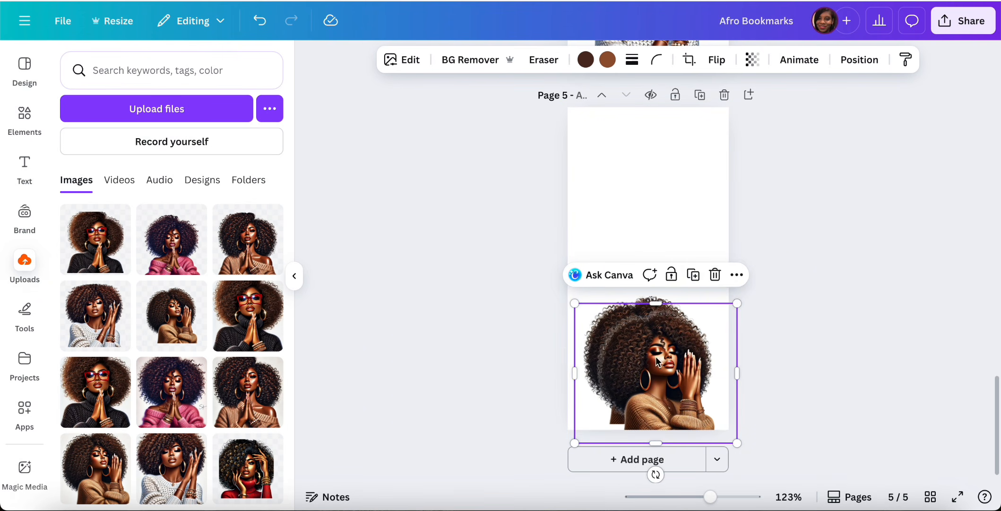
- Duplicate the tan-sweater illustration, flip the copy vertically and position it in the upper half of page 5
left_click(680, 261)
left_click(717, 60)
left_click(709, 128)
mouse_move(640, 232)
left_mouse_down()
mouse_move(640, 218)
mouse_move(648, 224)
left_mouse_up()
left_click(436, 276)
- Add a square between the two tan-sweater illustrations and stretch it vertically so it overlaps both hairstyles
left_click(24, 118)
left_click(90, 268)
left_click_drag(648, 292, 648, 317)
- Recolor the page 5 rectangle with the brown from the tan-sweater illustration's photo colors and send it to the back
left_click(377, 60)
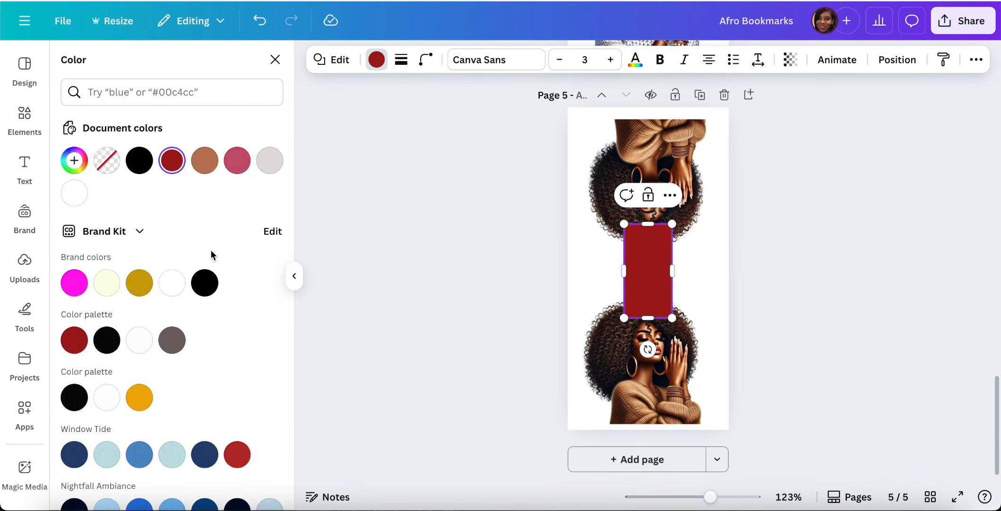
scroll(212, 253, "down", 5)
left_click(173, 190)
left_click(898, 60)
left_click(873, 270)
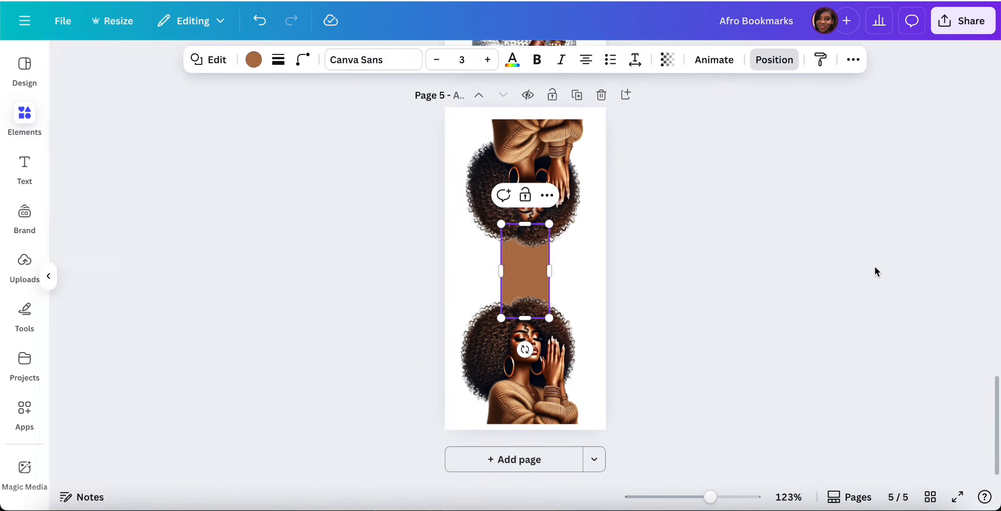
- Shift the brown rectangle and the flipped copy left to align with the lower illustration on page 5, and select all three
left_click(644, 272)
left_click(834, 280)
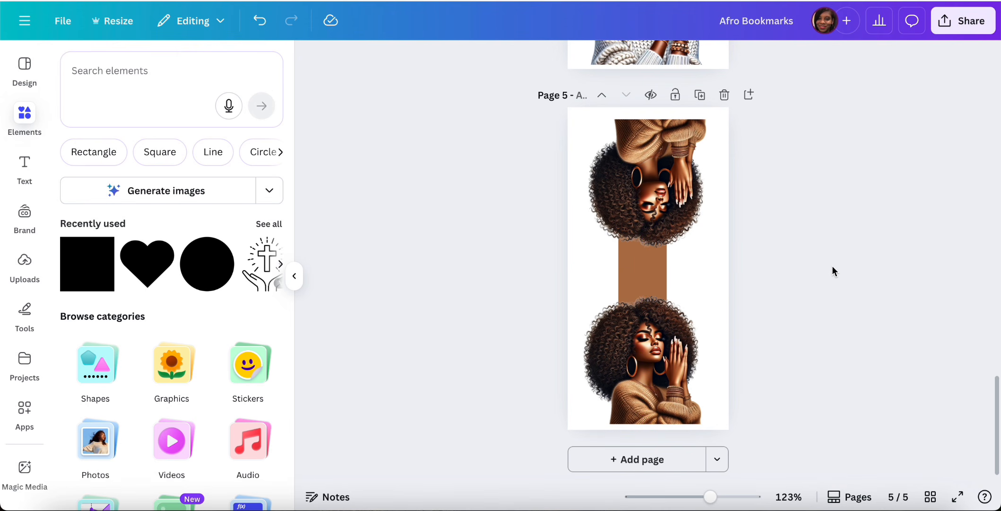
left_click_drag(695, 238, 668, 217)
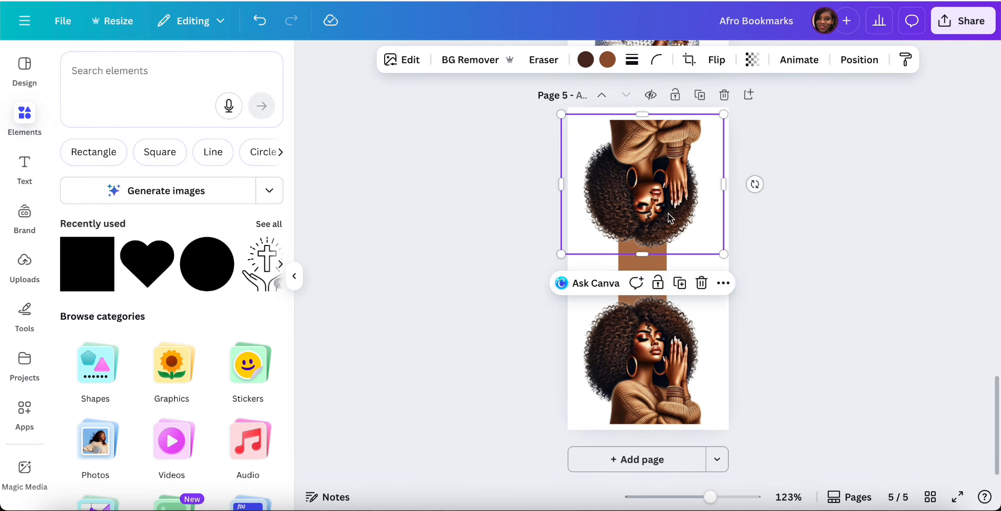
left_click(841, 246)
left_click_drag(574, 112, 702, 407)
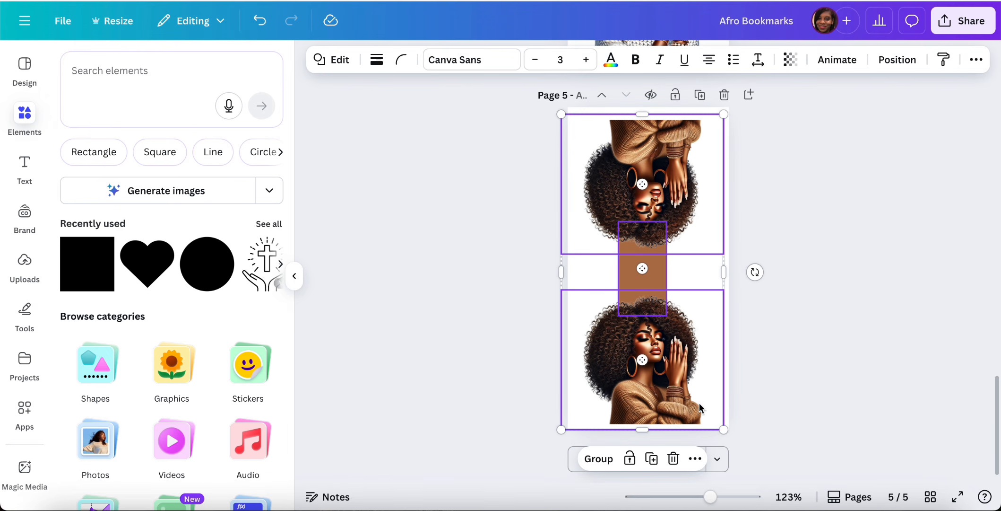
left_click(881, 328)
- Delete the flipped copy on page 2 and enlarge the remaining pink-sweater illustration to nearly the page's full width
scroll(881, 329, "up", 10)
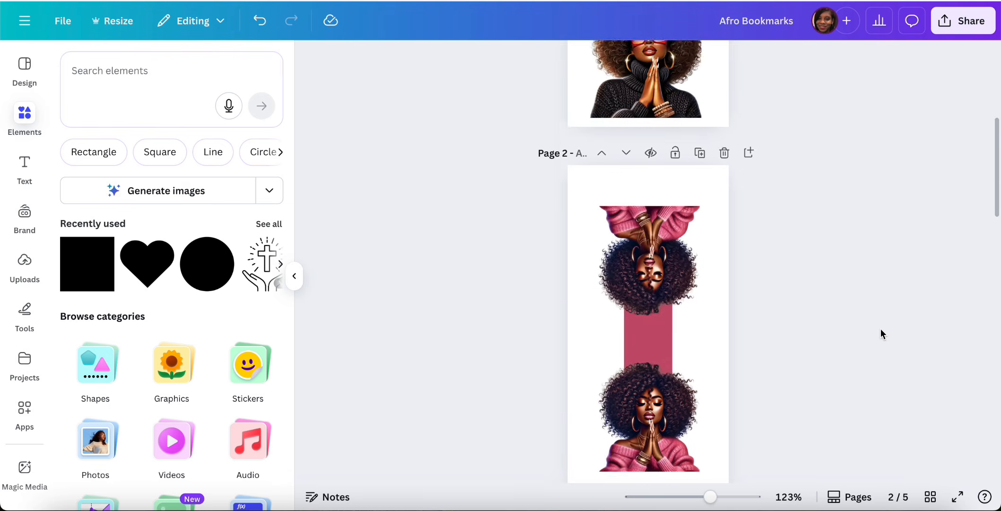
scroll(880, 333, "up", 4)
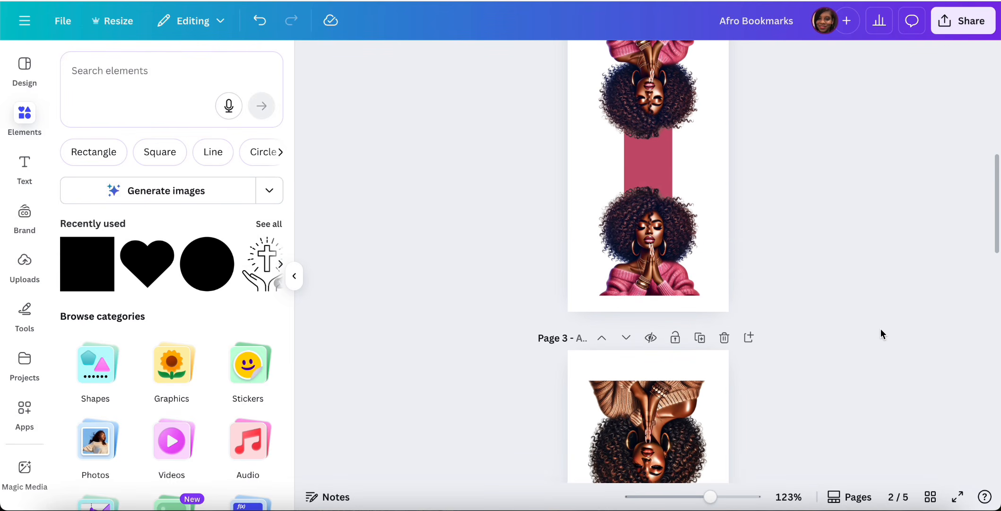
left_click(677, 355)
left_click(615, 226)
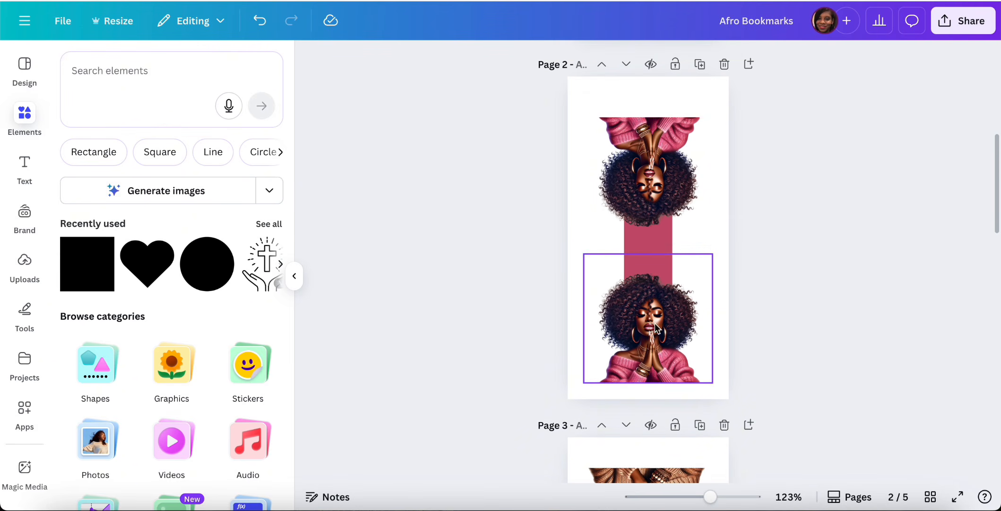
left_click(703, 274)
left_click_drag(713, 383, 722, 393)
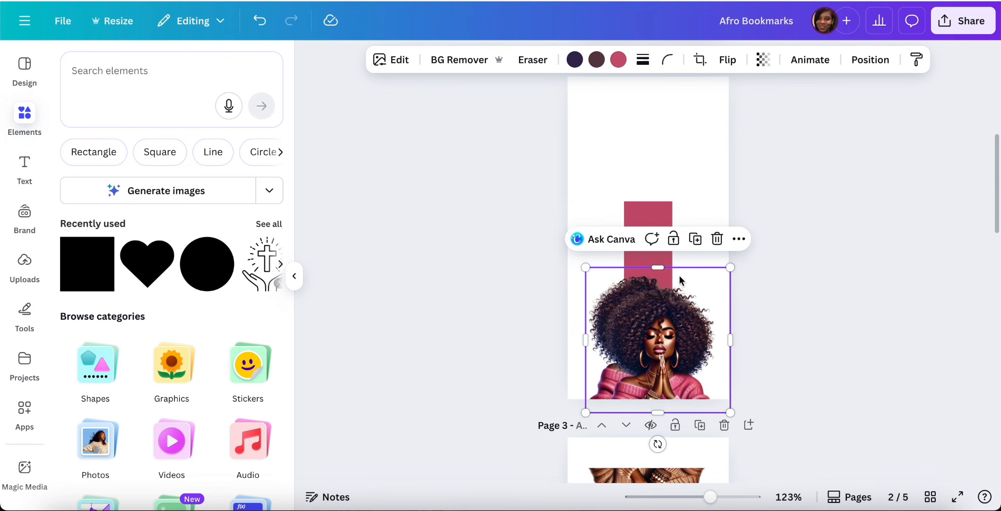
- Align the enlarged pink-sweater illustration with page 2's lower edge and place a vertically flipped duplicate in the upper half
left_click_drag(684, 277, 683, 122)
left_click(739, 57)
left_click(752, 100)
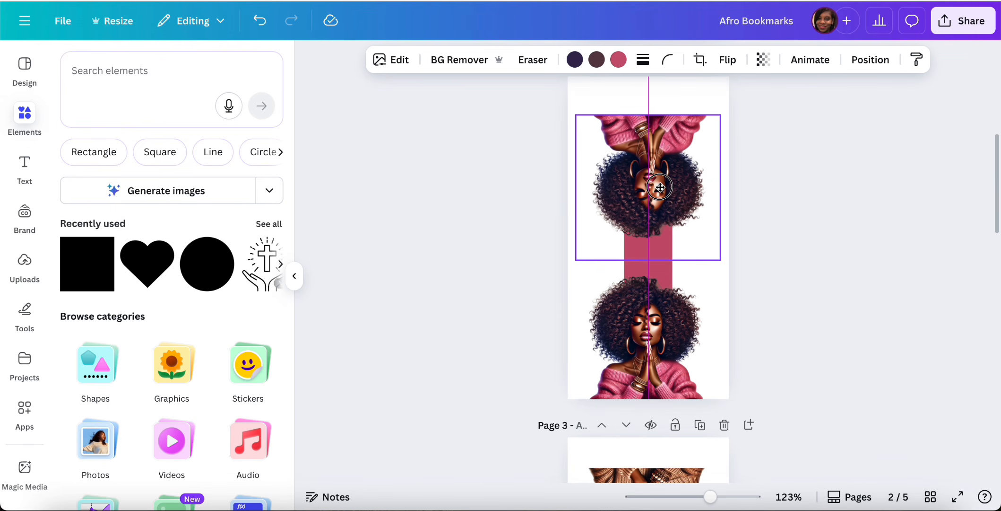
left_click(585, 112)
left_click_drag(585, 113, 707, 354)
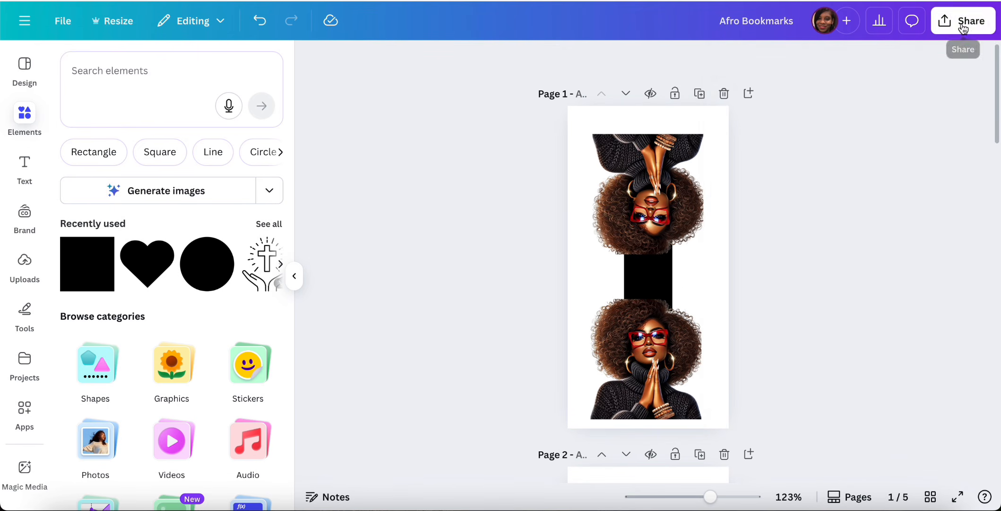
- Download all pages of the Afro Bookmarks design as PNG images
left_click(963, 20)
left_click(754, 303)
left_click(852, 382)
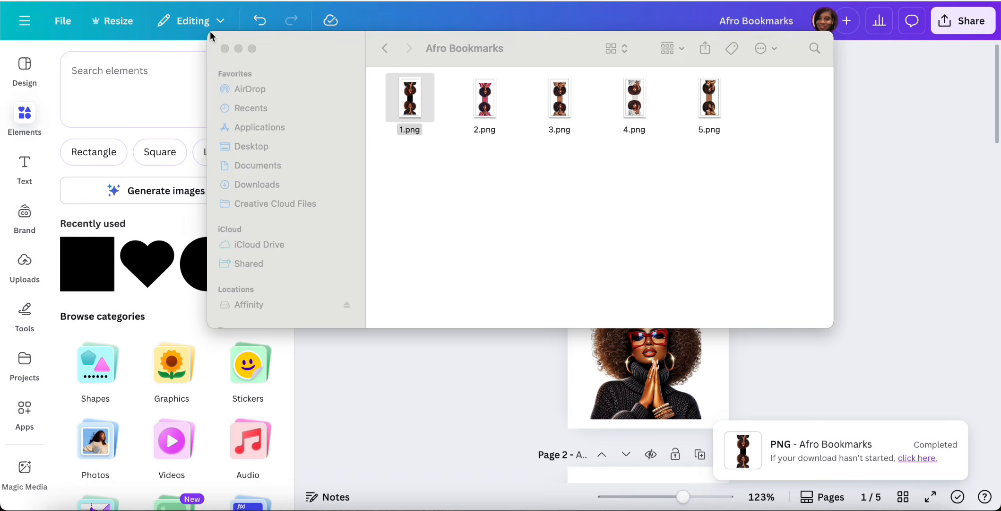
- Preview the exported bookmark PNGs in the Afro Bookmarks folder, then close the folder window
key("Right")
key("space")
key("space")
key("Right")
key("space")
key("space")
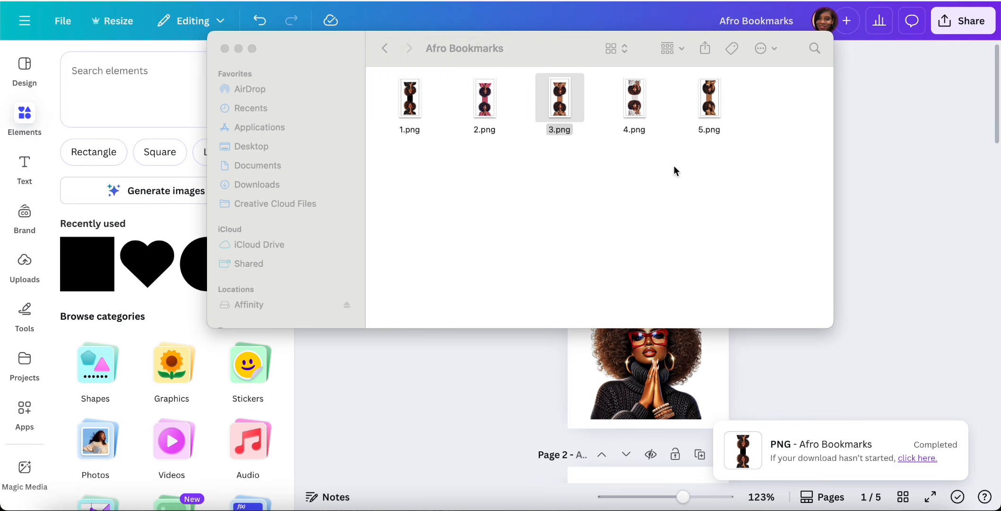
key("Right")
key("Right")
key("super+w")
- Switch to Cricut Design Space, upload 1.png from the Afro Bookmarks folder and add it to the canvas as a Print Then Cut image
left_click(686, 502)
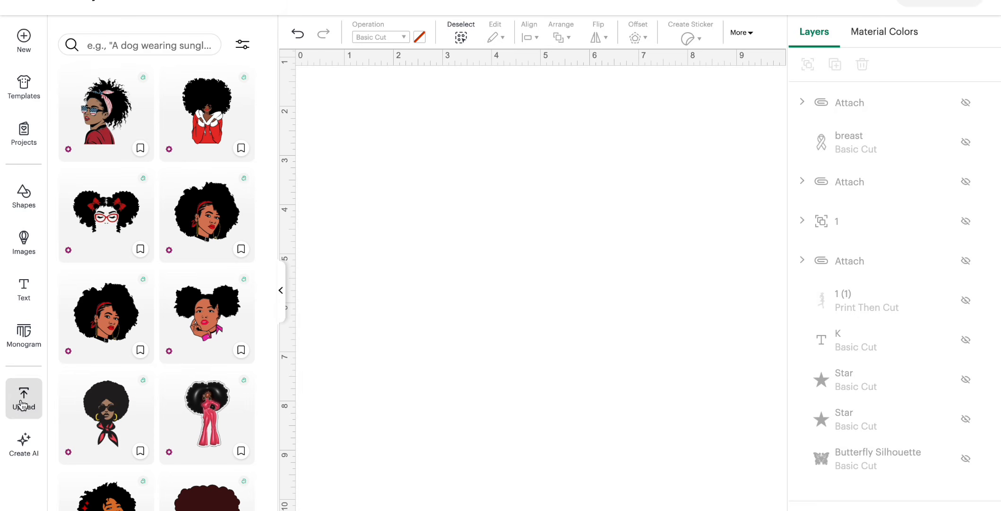
left_click(22, 404)
left_click(137, 194)
left_click(511, 332)
double_click(371, 197)
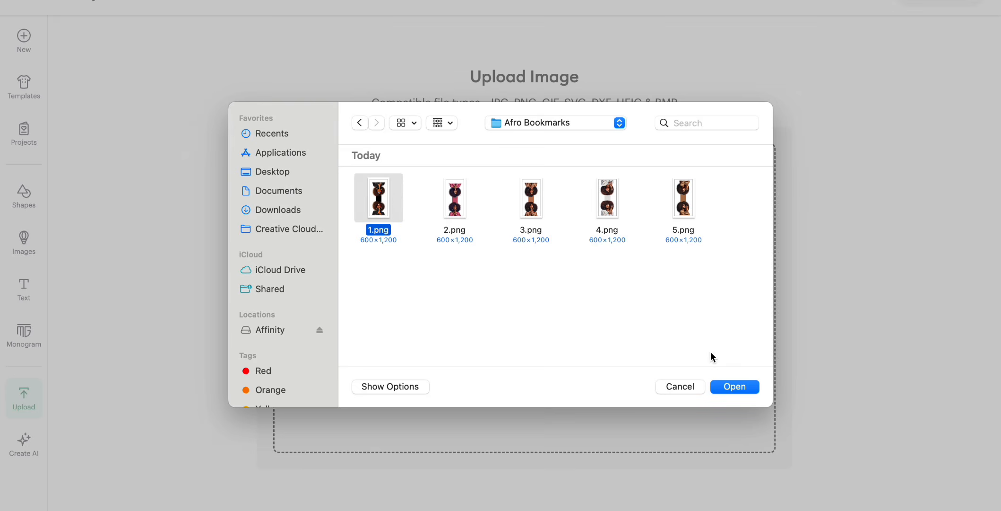
left_click(728, 386)
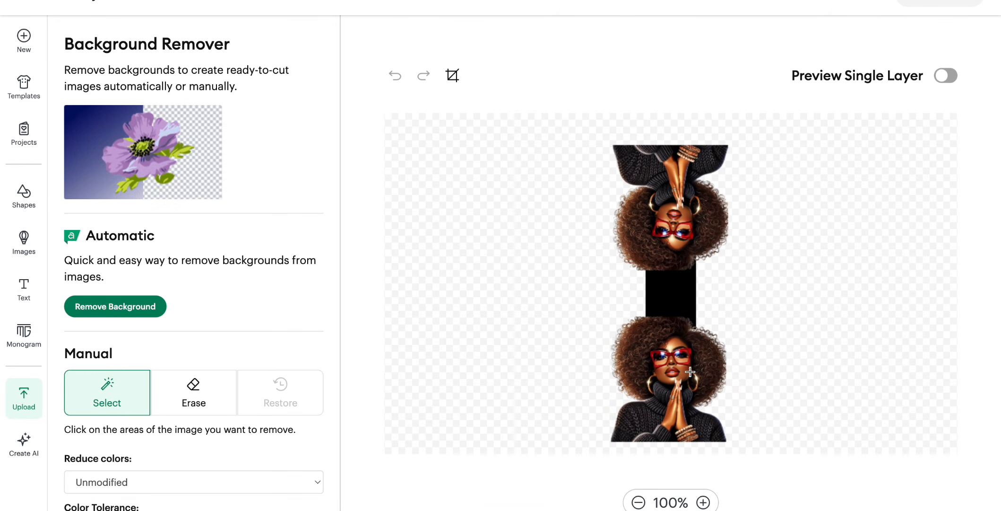
left_click(761, 340)
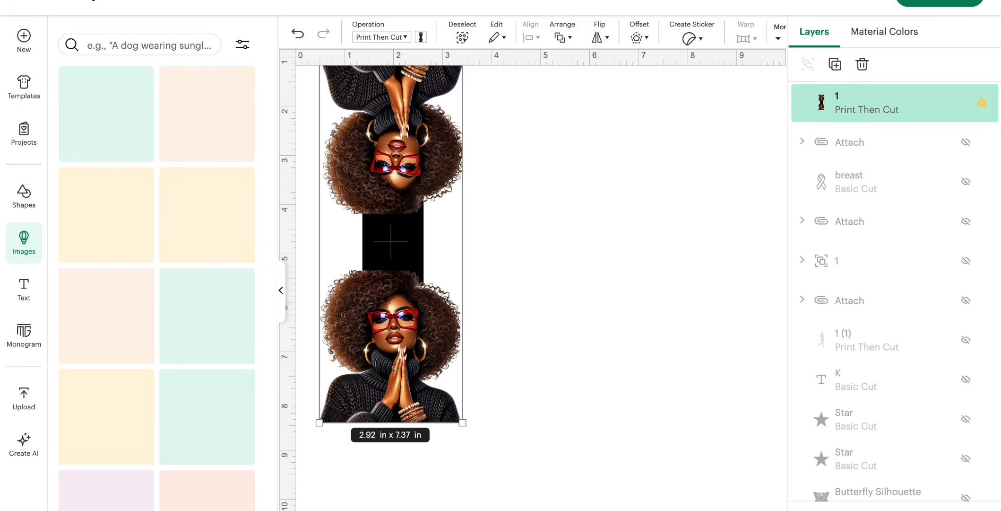
- Upload 2.png as a Flat Graphic, add it to the canvas and place it beside the black-sweater bookmark
left_click(22, 396)
left_click(150, 198)
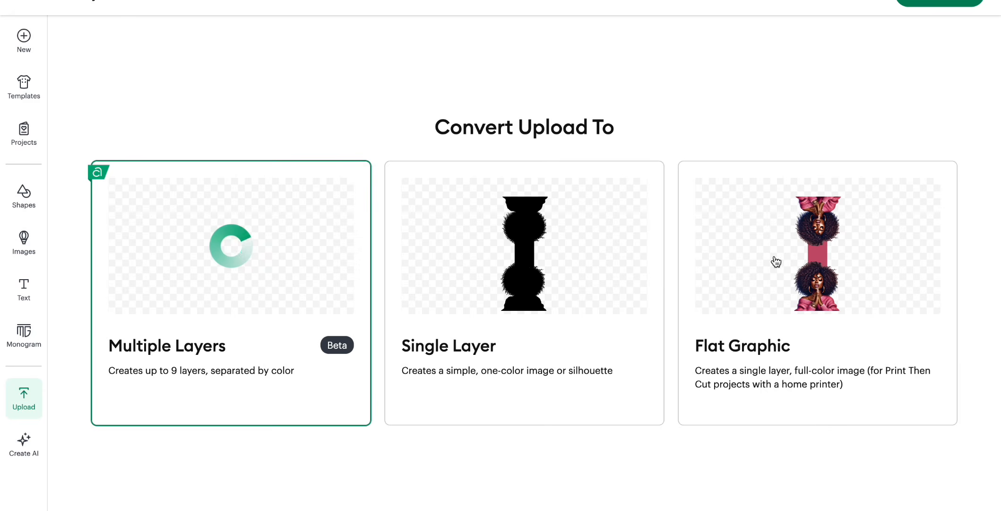
left_click(776, 261)
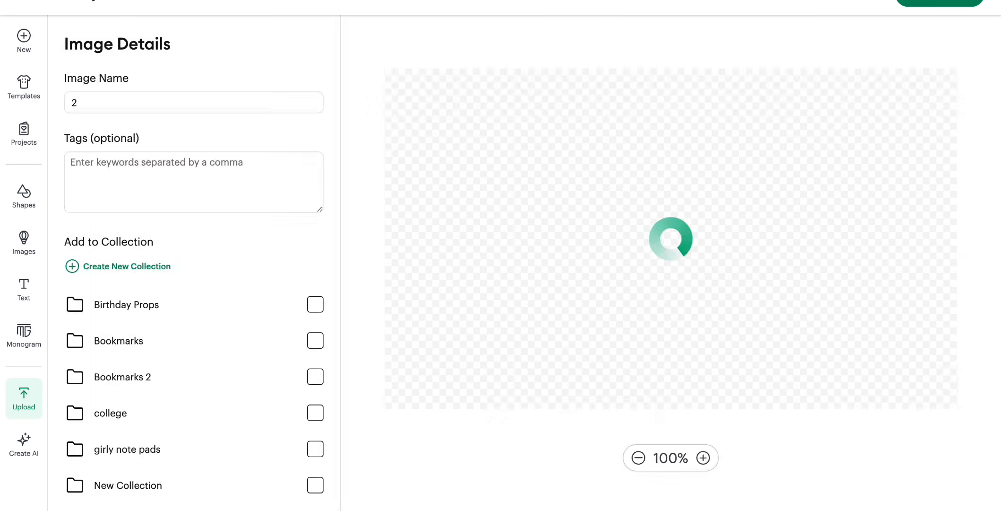
left_click(924, 487)
left_click_drag(420, 296, 583, 313)
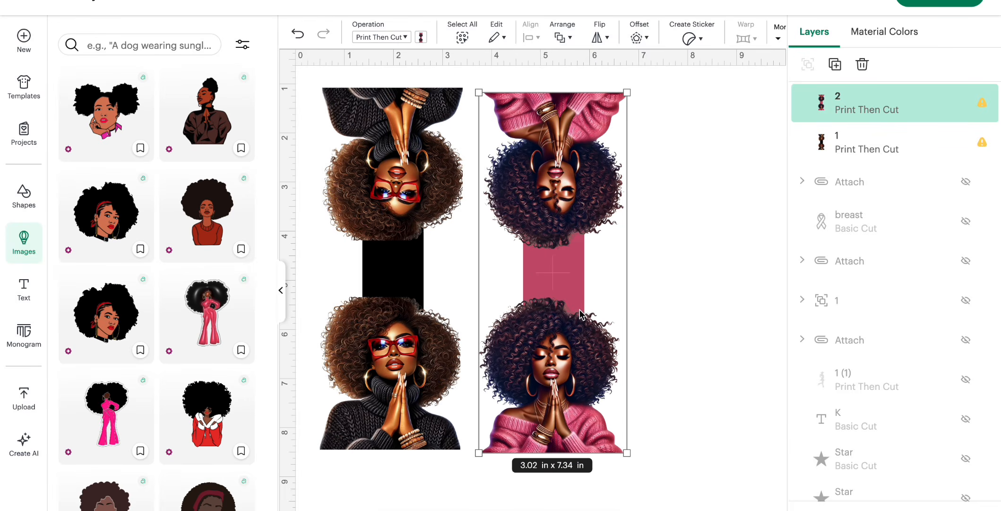
- Upload 3.png as a Flat Graphic, add it to the canvas and place it to the right of the pink bookmark
left_click(22, 396)
left_click(134, 193)
left_click(523, 328)
left_click(531, 199)
left_click(735, 386)
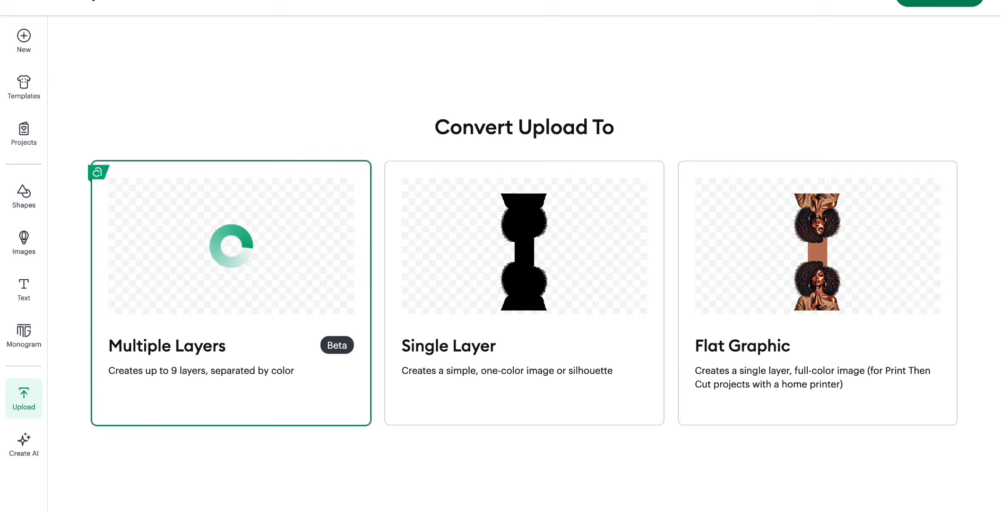
left_click(776, 262)
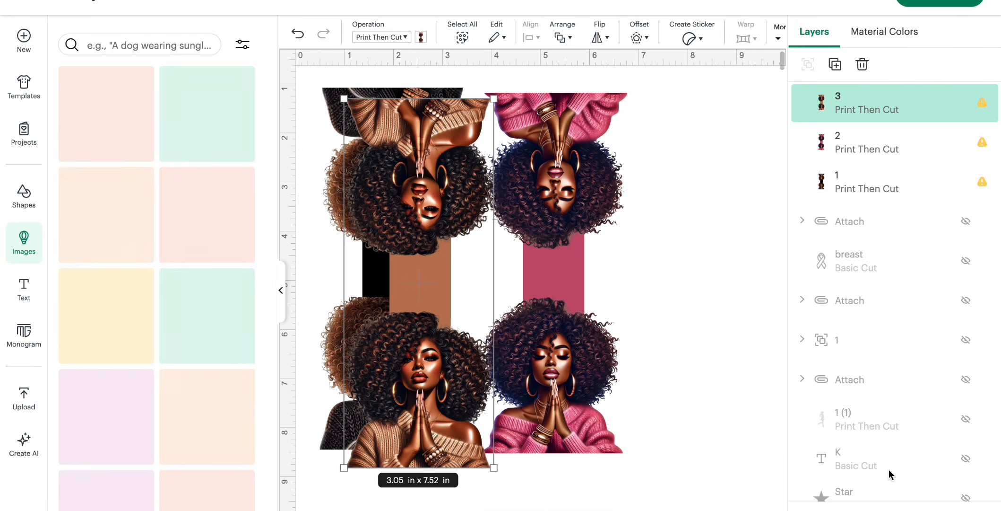
left_click_drag(420, 296, 700, 302)
- Upload 4.png as a Flat Graphic, add it to the canvas and move the white-sweater bookmark to the right
left_click(22, 396)
left_click(134, 192)
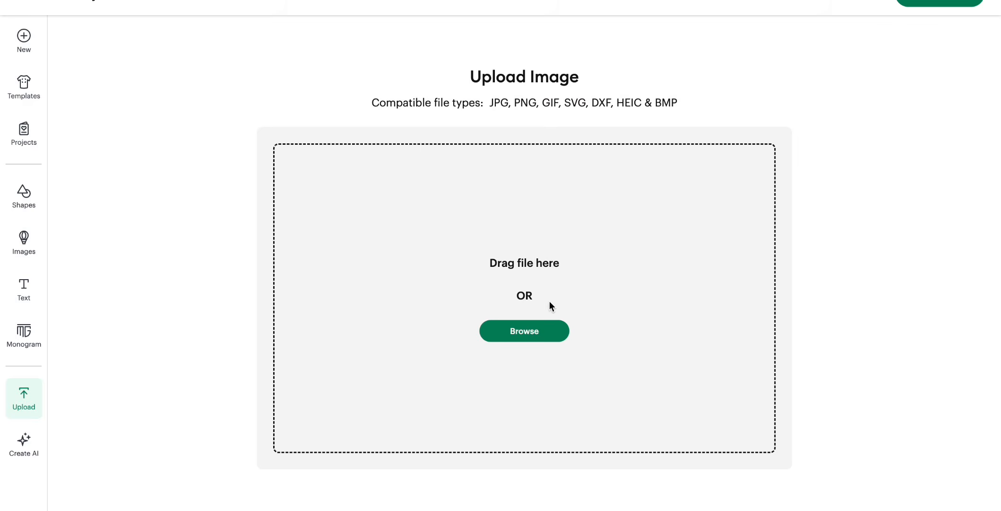
left_click(525, 331)
left_click(603, 199)
left_click(733, 385)
left_click(824, 218)
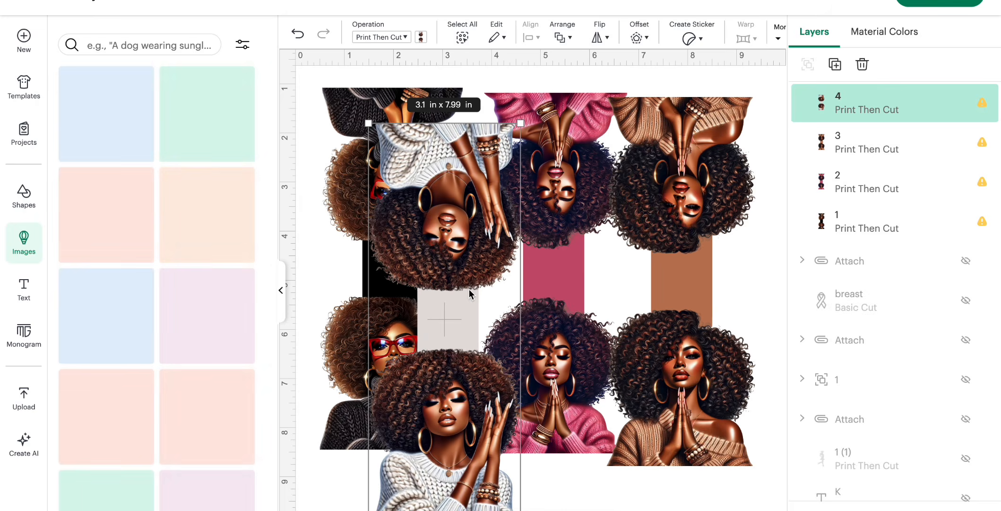
left_click_drag(443, 324, 667, 324)
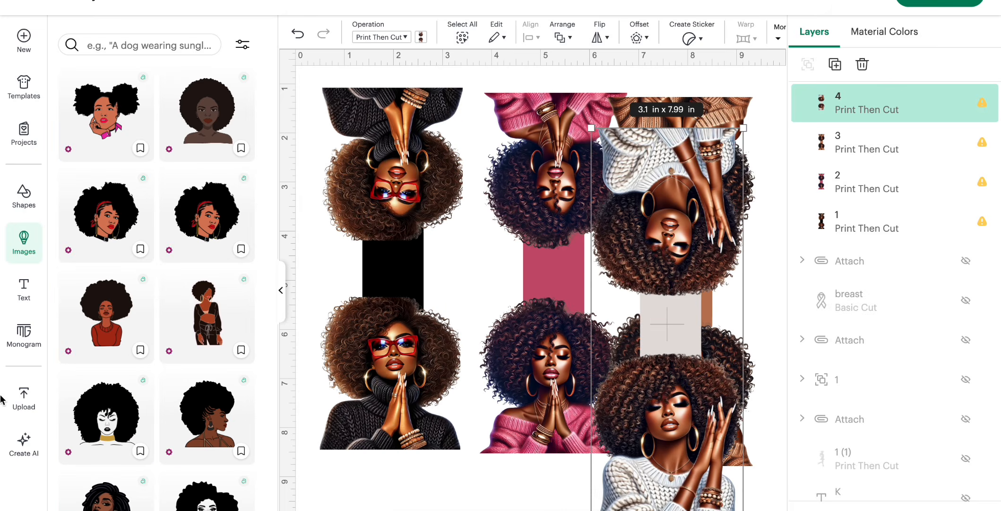
- Upload 5.png from the Afro Bookmarks folder and add it to the canvas as a Print Then Cut image
left_click(22, 400)
left_click(135, 193)
left_click(524, 331)
left_click(733, 386)
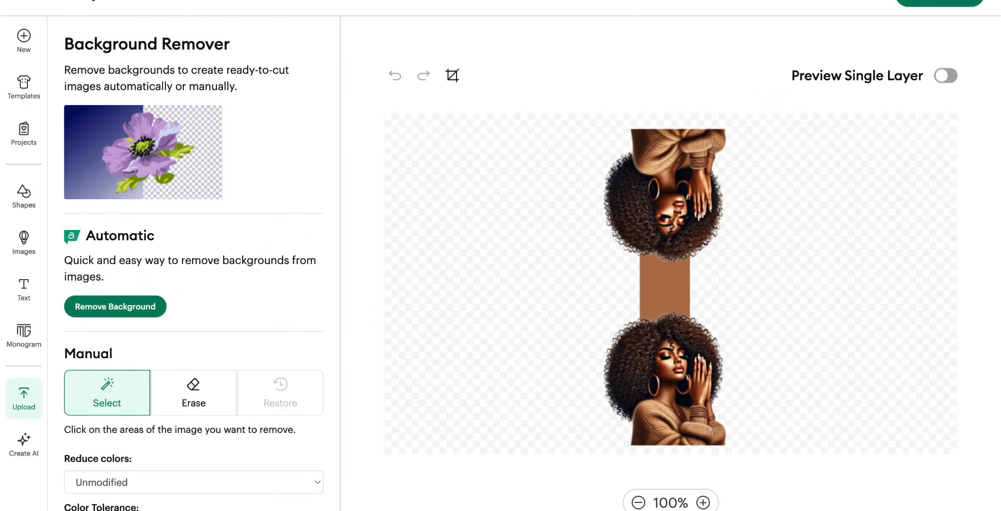
left_click(940, 2)
left_click(940, 3)
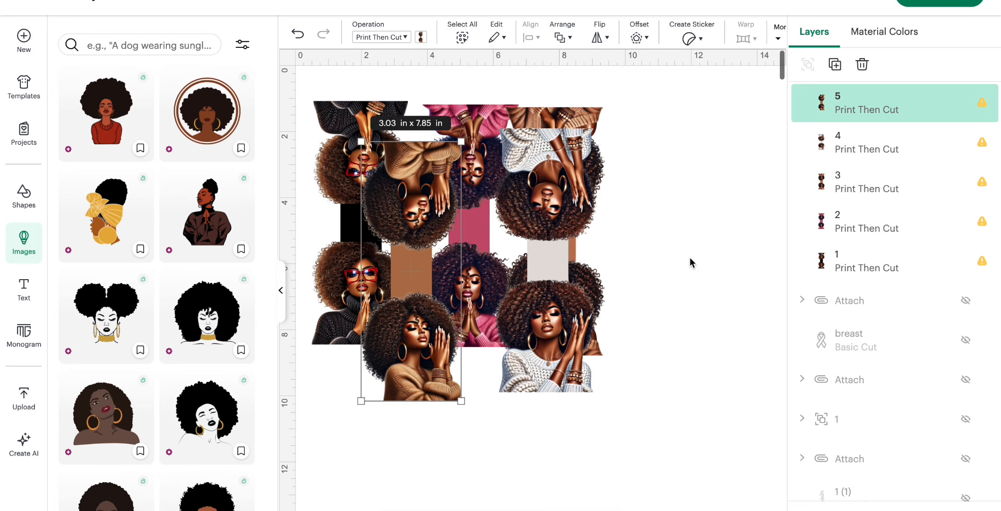
- Move bookmarks 4 and 3 apart to the right of the others and scale both down to similar heights
left_click_drag(557, 342, 705, 351)
left_click_drag(740, 391, 728, 287)
left_click_drag(556, 227, 581, 235)
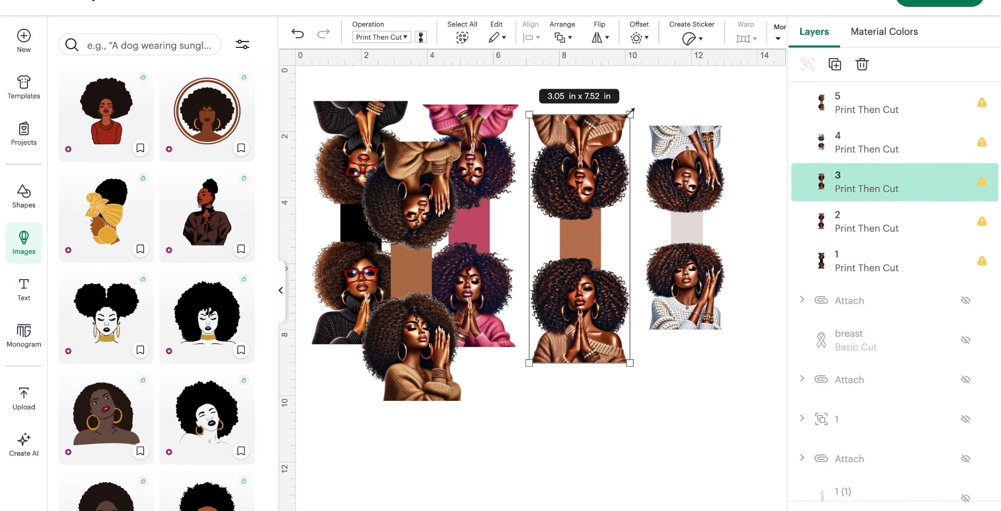
left_click_drag(635, 115, 616, 148)
left_click_drag(573, 255, 590, 229)
left_click_drag(634, 121, 632, 124)
- Scale down bookmark 5 and move it below the black-sweater bookmark, clear of the row
left_click_drag(417, 264, 452, 322)
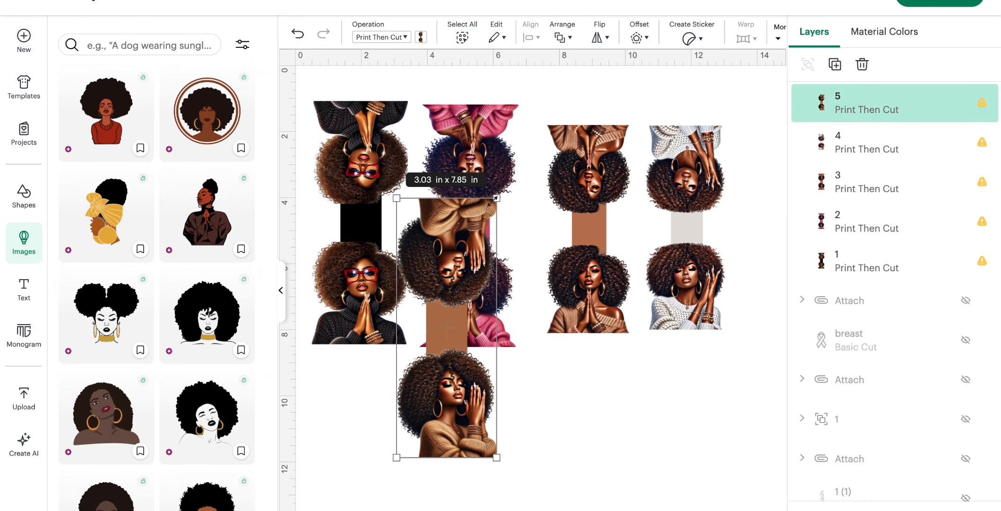
left_click_drag(496, 197, 476, 250)
left_click_drag(448, 315, 349, 462)
- Scale down the pink bookmark 2 and move it next to bookmark 3 in the row
left_click(473, 255)
left_click_drag(519, 104, 500, 151)
left_click_drag(467, 182, 498, 164)
left_click_drag(533, 129, 538, 119)
left_click_drag(455, 331, 451, 338)
- Scale bookmark 1 to about 2.71 × 6.85 in at the start of the row and shift bookmark 5 to the right beneath it
left_click_drag(358, 177, 367, 184)
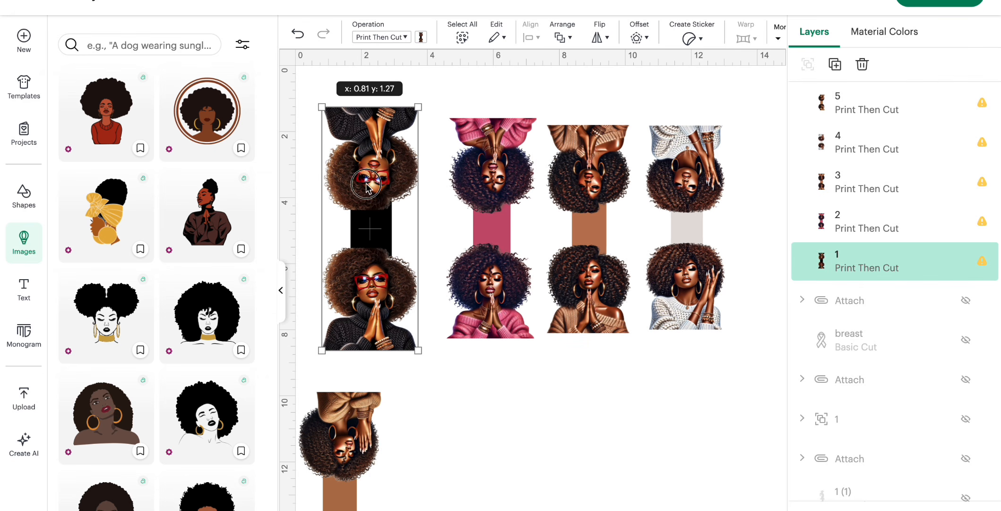
left_click_drag(418, 110, 413, 132)
left_click_drag(355, 416, 463, 410)
left_click_drag(393, 228, 394, 214)
left_click(440, 89)
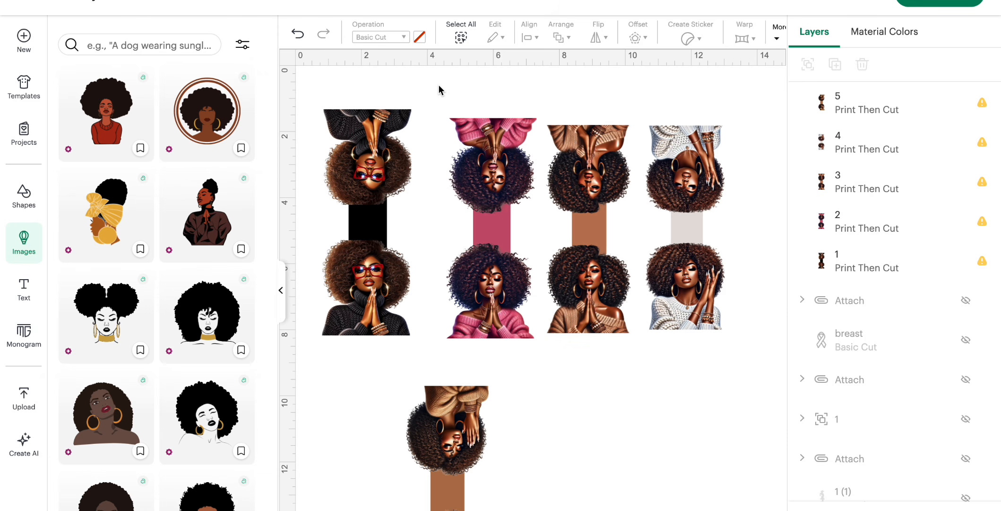
- Enlarge bookmarks 2, 3 and 4 to approximately match bookmark 1 and space them out along the row
left_click_drag(494, 222, 484, 223)
left_click_drag(528, 119, 527, 111)
left_click(589, 227)
left_click_drag(630, 124, 631, 115)
left_click_drag(685, 222, 698, 219)
left_click_drag(737, 110, 754, 112)
left_click_drag(668, 328, 663, 332)
- Place bookmark 5 over bookmark 3, size it to about 2.59 × 6.7 in, and move it back below bookmark 1
left_click_drag(444, 425, 582, 157)
left_click_drag(635, 116, 635, 115)
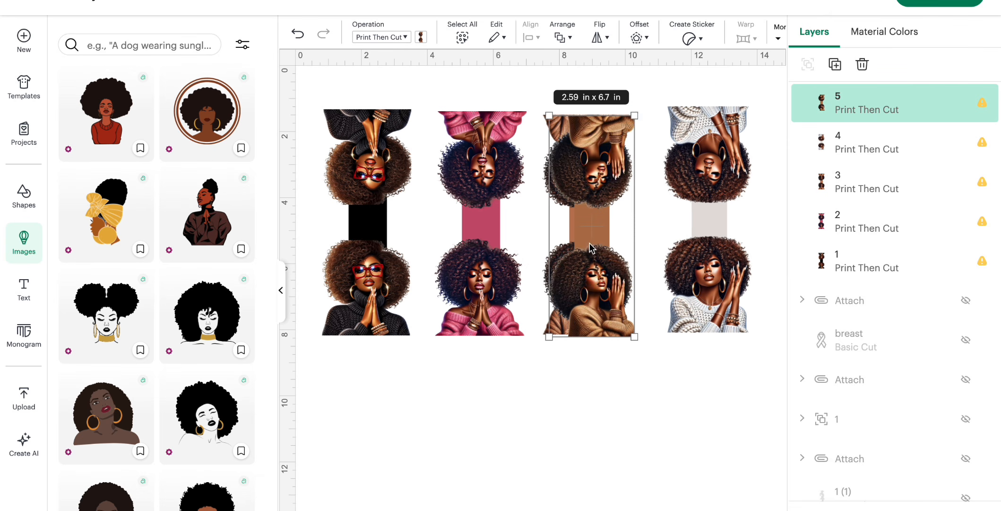
left_click_drag(591, 248, 366, 510)
- Create a 0.097 in offset with rounded corners around the black-sweater bookmark
left_click(376, 267)
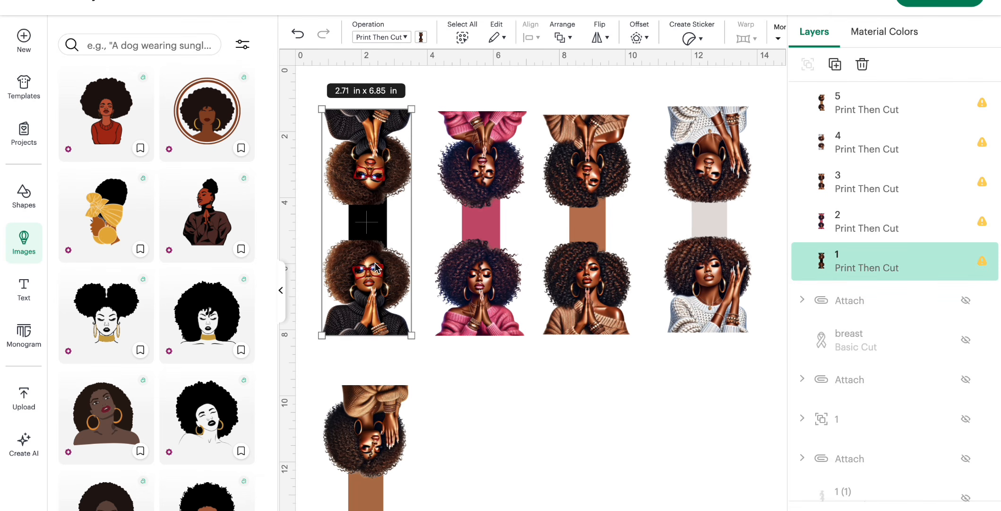
left_click(647, 40)
left_click_drag(647, 92, 644, 94)
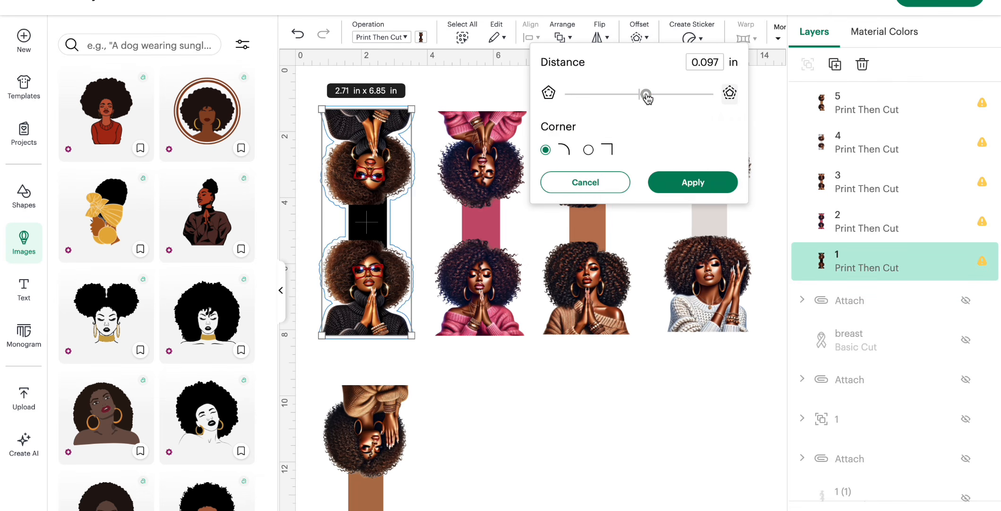
left_click(723, 179)
- Color the black-sweater bookmark's offset white and flatten it together with the bookmark
left_click(421, 37)
left_click(457, 129)
left_click(486, 130)
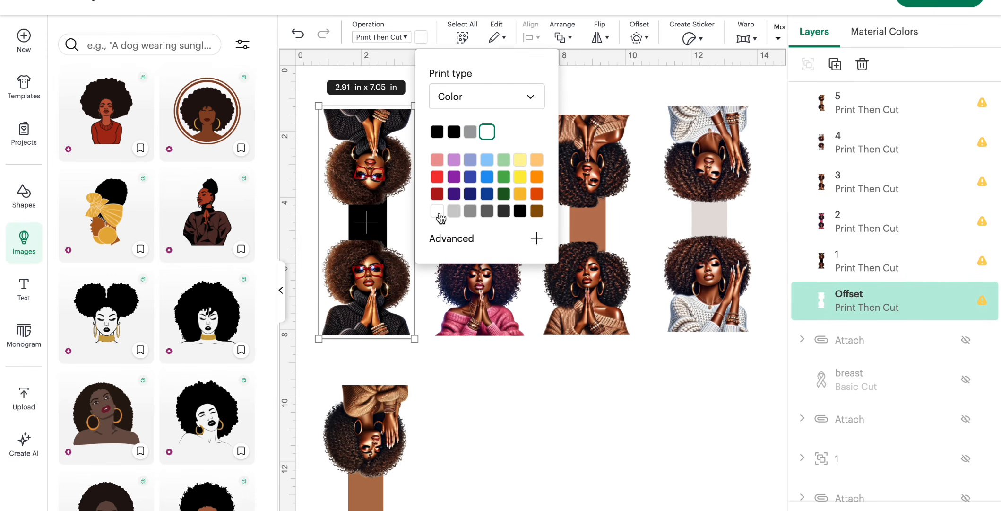
left_click(409, 354)
left_click_drag(409, 353, 313, 88)
left_click(787, 430)
left_click(519, 374)
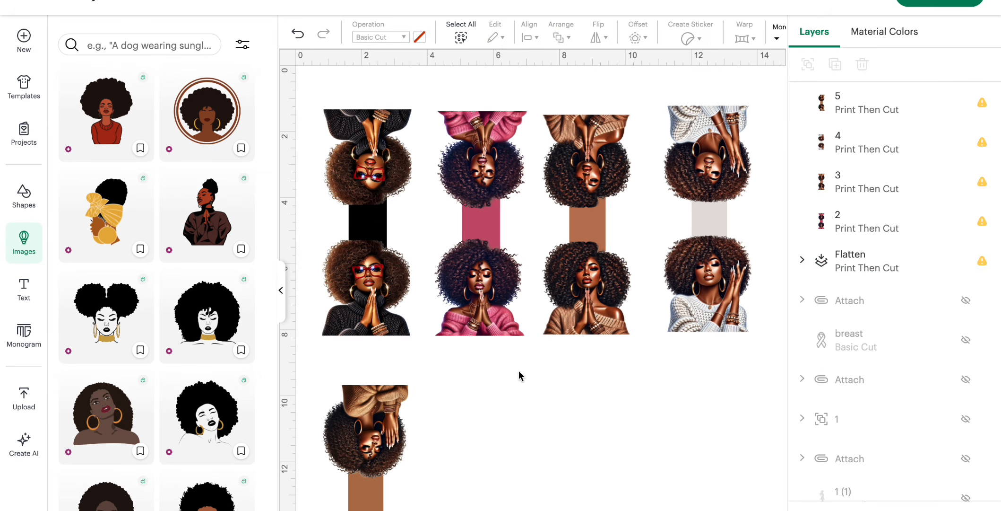
- Create an offset around the pink-sweater bookmark
left_click_drag(513, 350, 443, 101)
left_click(639, 38)
left_click(693, 181)
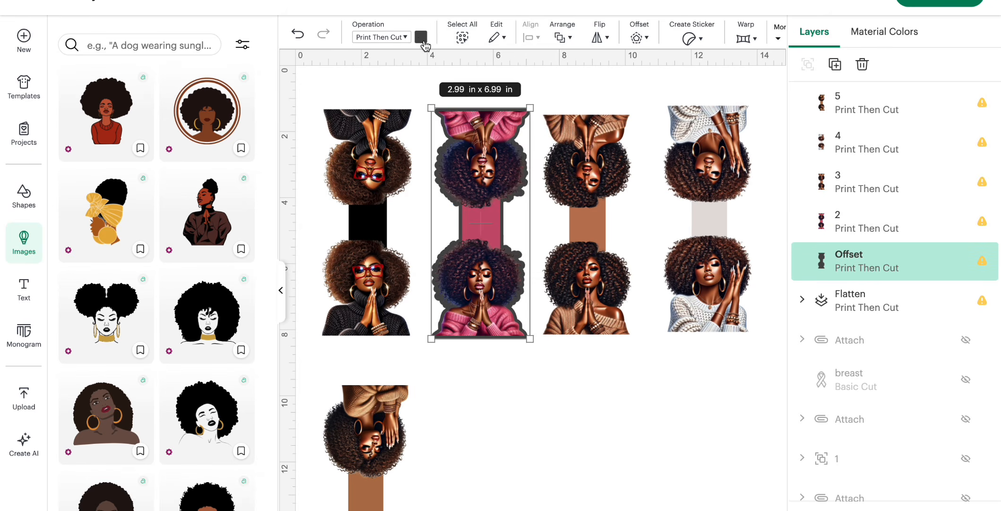
- Color the pink-sweater bookmark's offset light pink and flatten it together with the bookmark
left_click(420, 37)
left_click(437, 159)
left_click(473, 393)
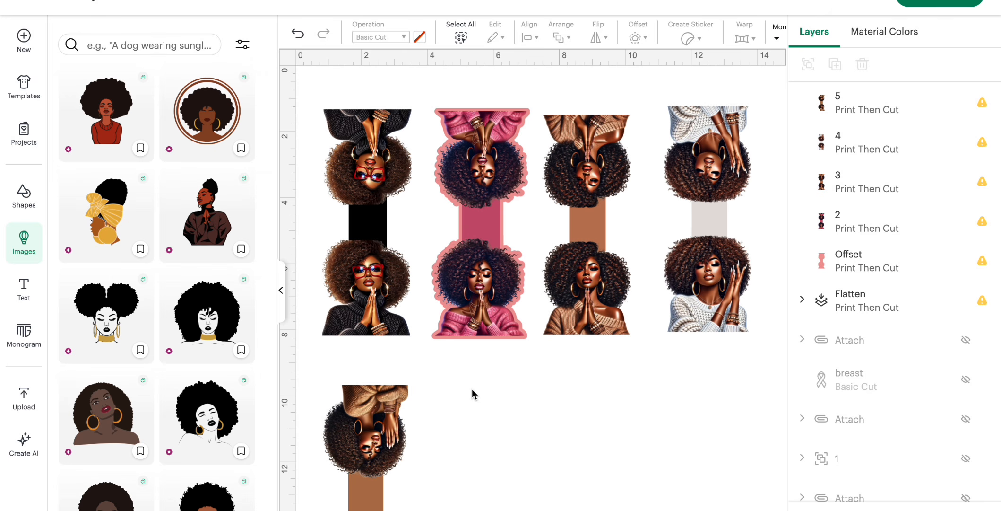
left_click_drag(514, 362, 444, 107)
left_click(894, 508)
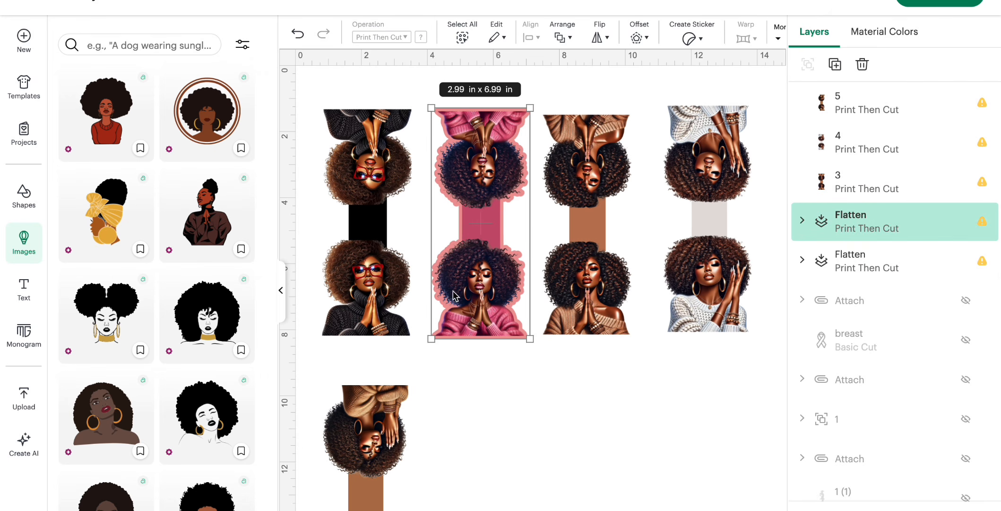
- Enlarge bookmark 3 to about 2.78 × 6.83 in
left_click(641, 358)
left_click(572, 130)
left_click_drag(630, 113, 633, 106)
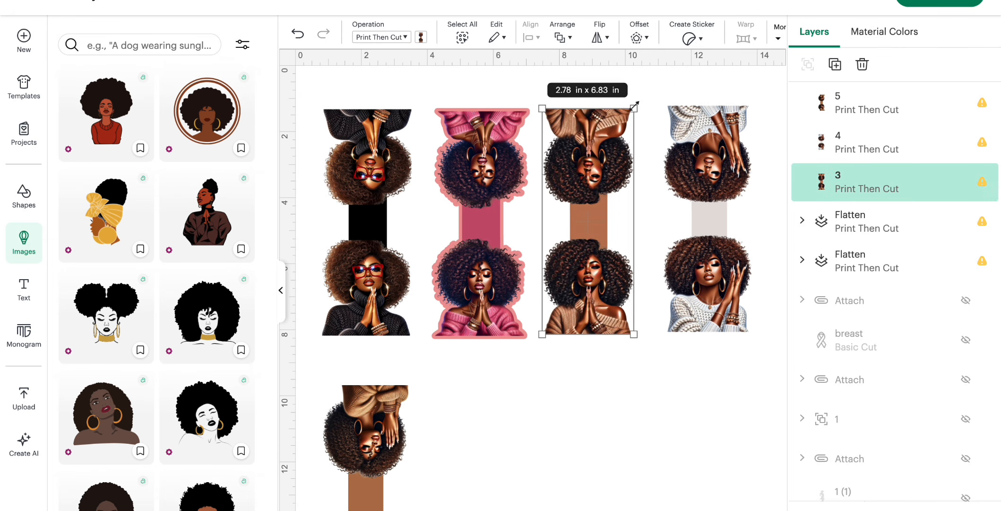
- Create an offset around bookmark 3 and color the offset brown
left_click(565, 113)
left_click(639, 37)
left_click(420, 37)
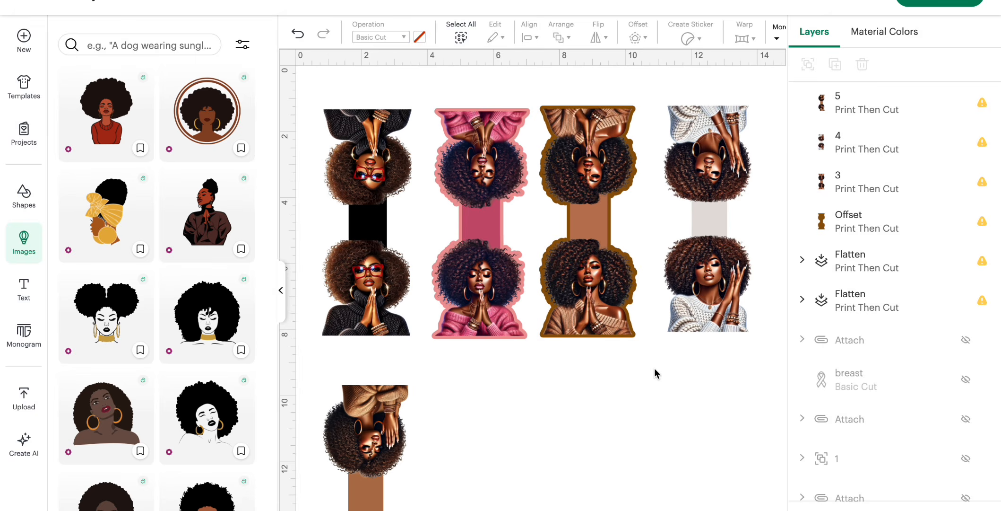
left_click(505, 208)
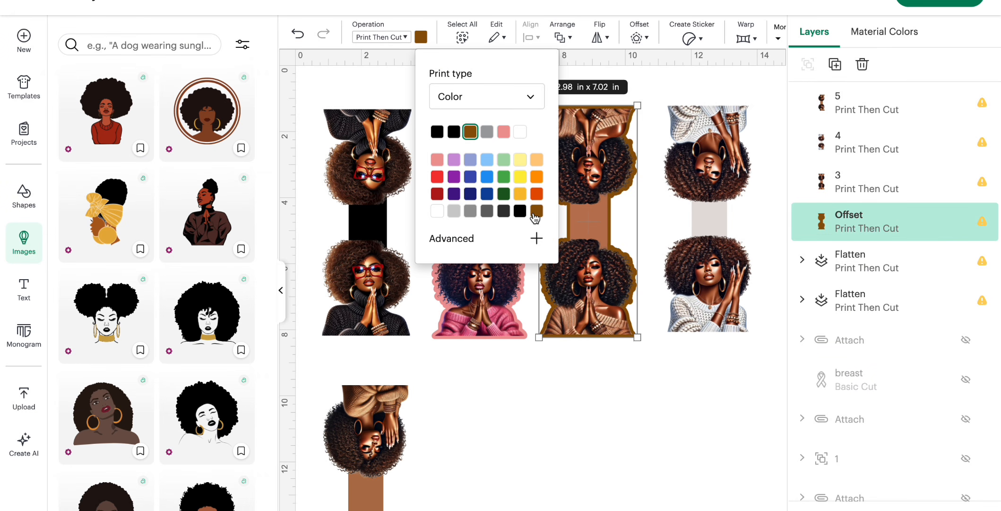
left_click(613, 390)
- Attach and flatten bookmark 3 together with its brown offset
left_click_drag(654, 366, 565, 116)
key("ctrl+alt+a")
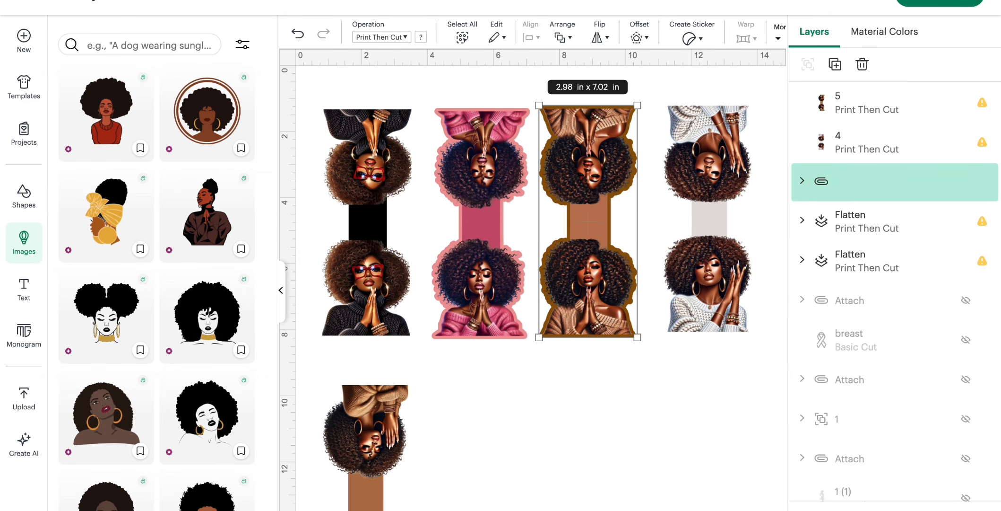
left_click(679, 400)
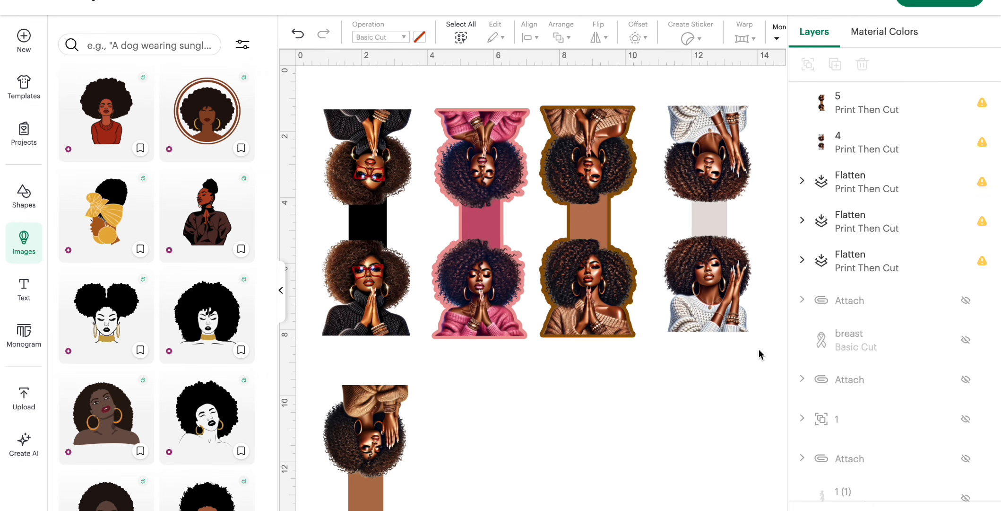
- Enlarge bookmark 4 to about 2.73 × 7.03 in and create an offset around it
left_click_drag(713, 310, 711, 309)
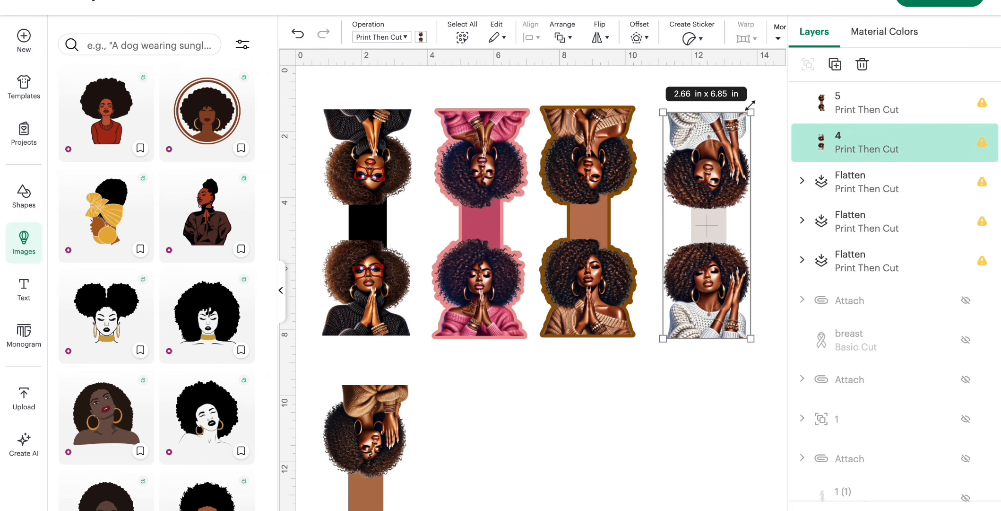
left_click_drag(757, 110, 754, 105)
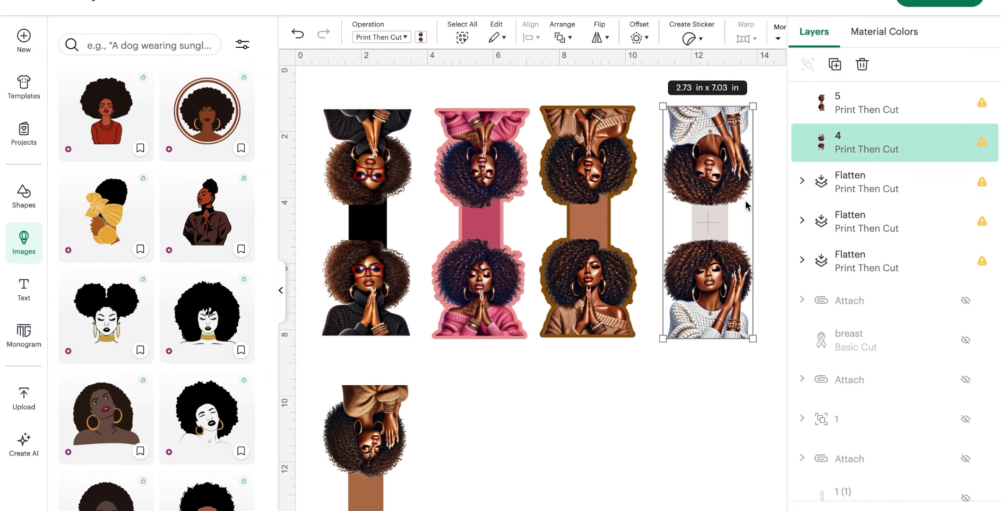
left_click(747, 369)
left_click_drag(763, 350, 662, 114)
left_click(638, 37)
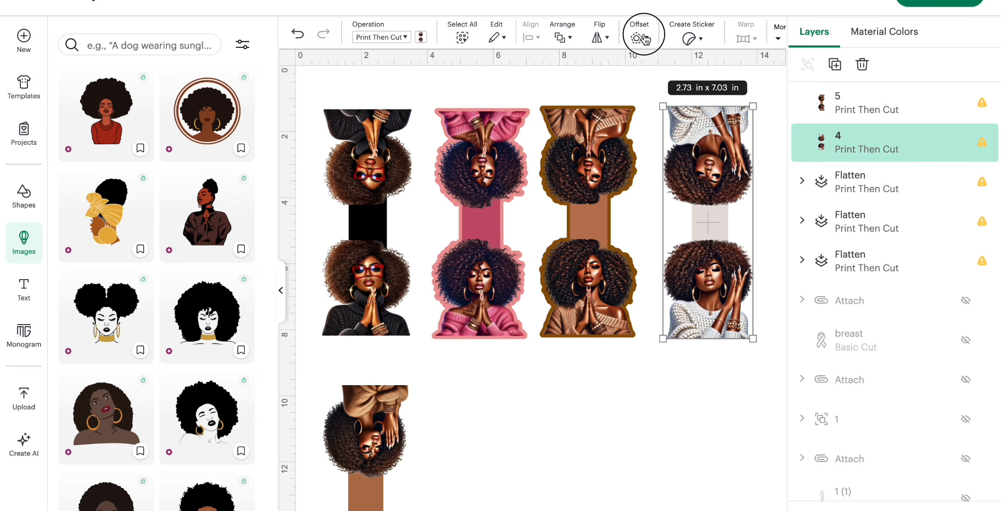
left_click(680, 186)
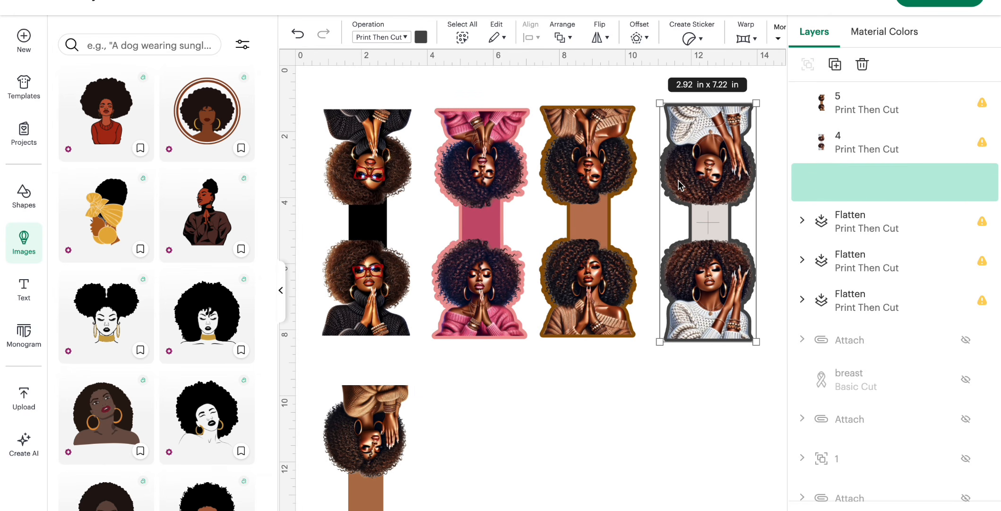
- Color the white-sweater bookmark's offset white and flatten it together with the bookmark
left_click(421, 38)
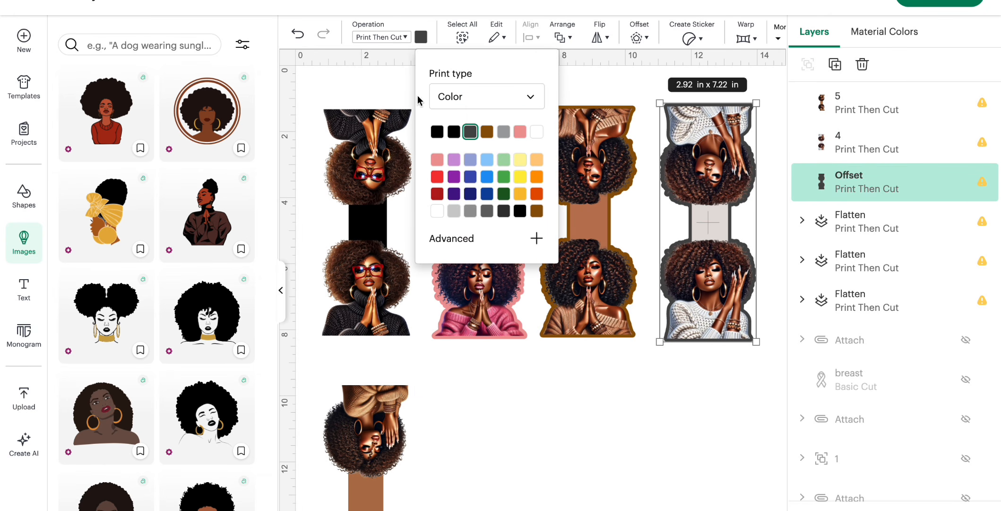
left_click(455, 211)
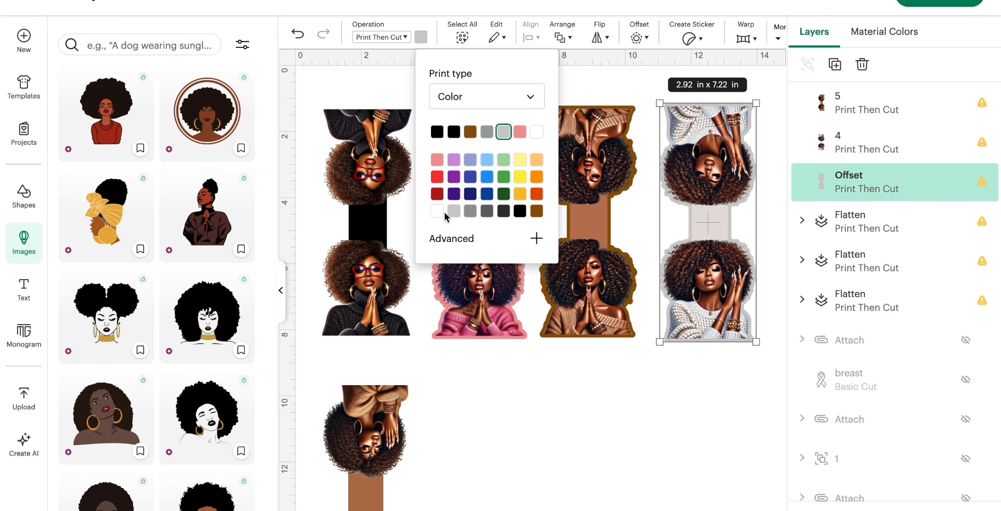
left_click(438, 211)
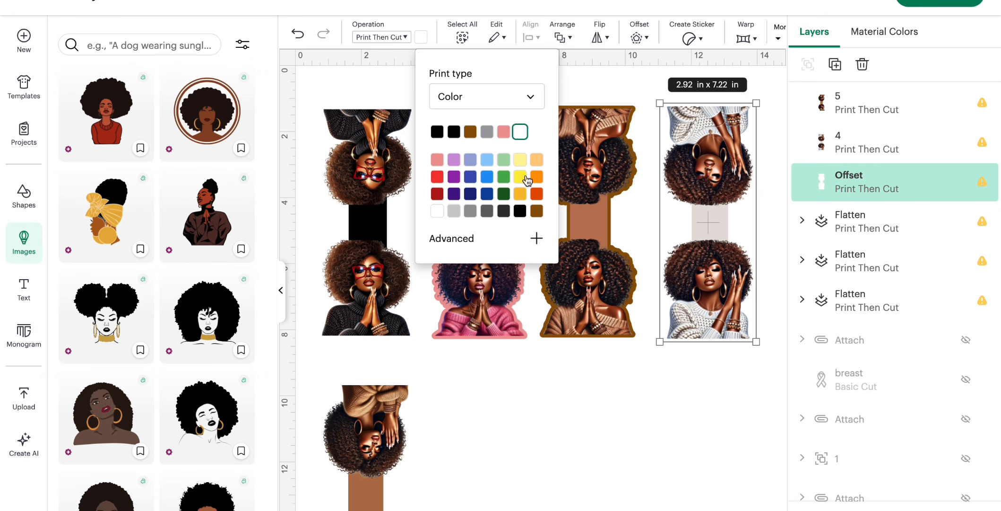
left_click(681, 413)
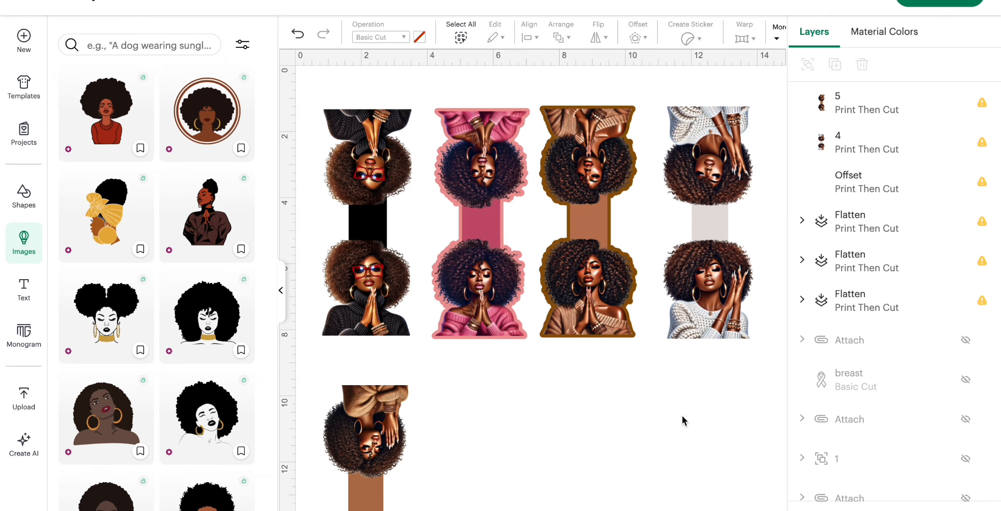
left_click_drag(763, 358, 680, 113)
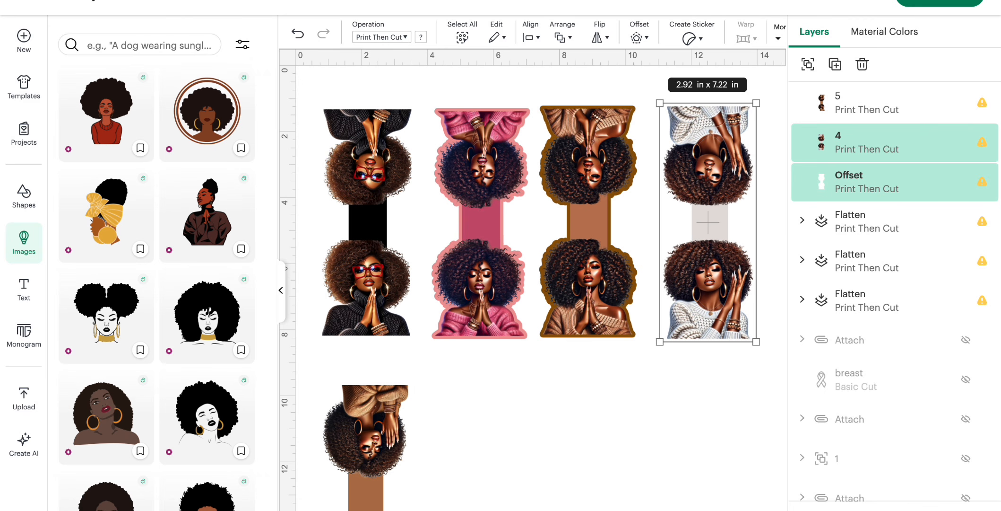
left_click(580, 430)
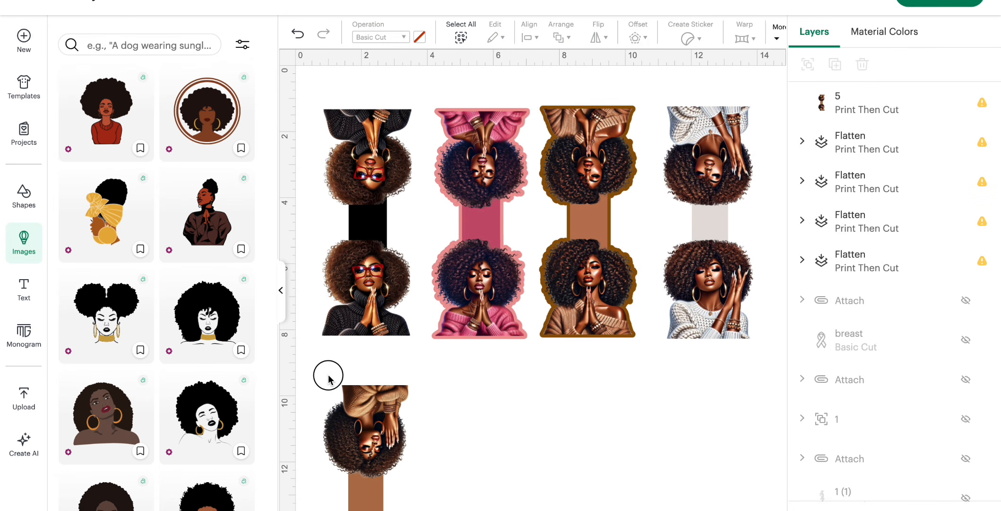
- Create a 0.097 in offset with rounded corners around bookmark 5
left_click_drag(328, 375, 425, 461)
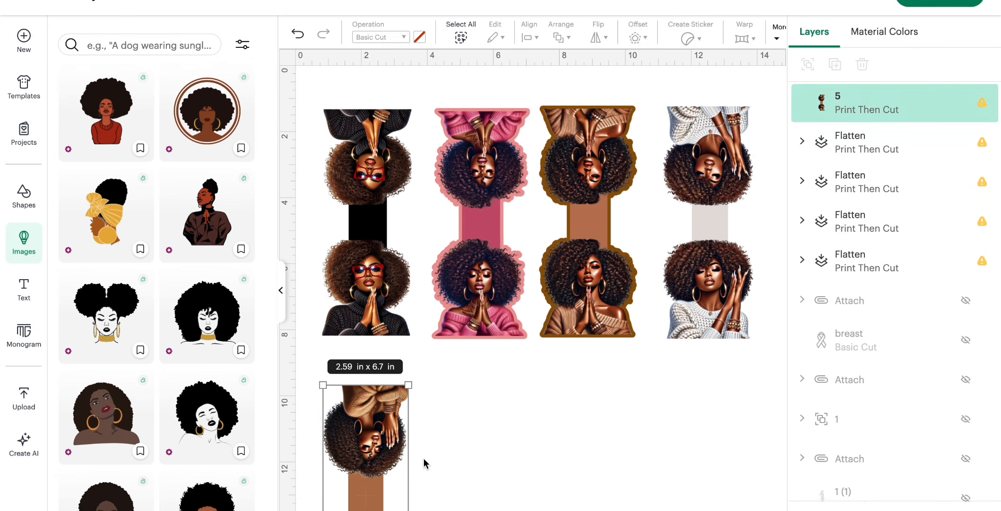
left_click(644, 36)
left_click(684, 178)
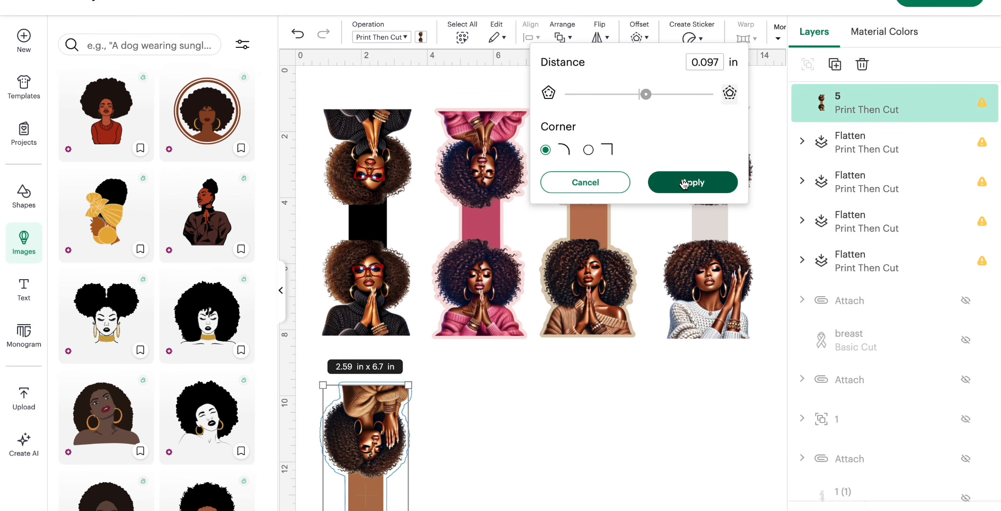
- Color bookmark 5's offset light beige (#e2cfb4) using the advanced color picker
left_click(421, 37)
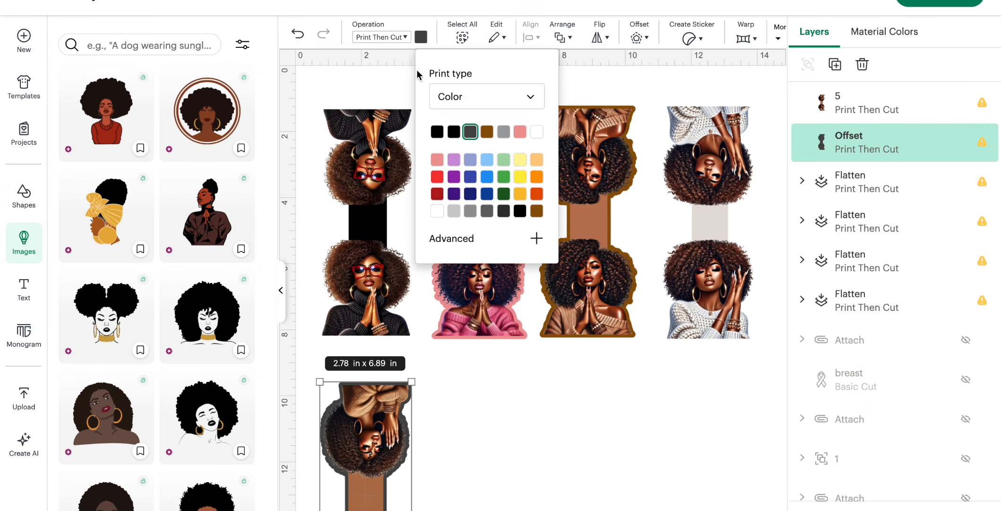
left_click(537, 211)
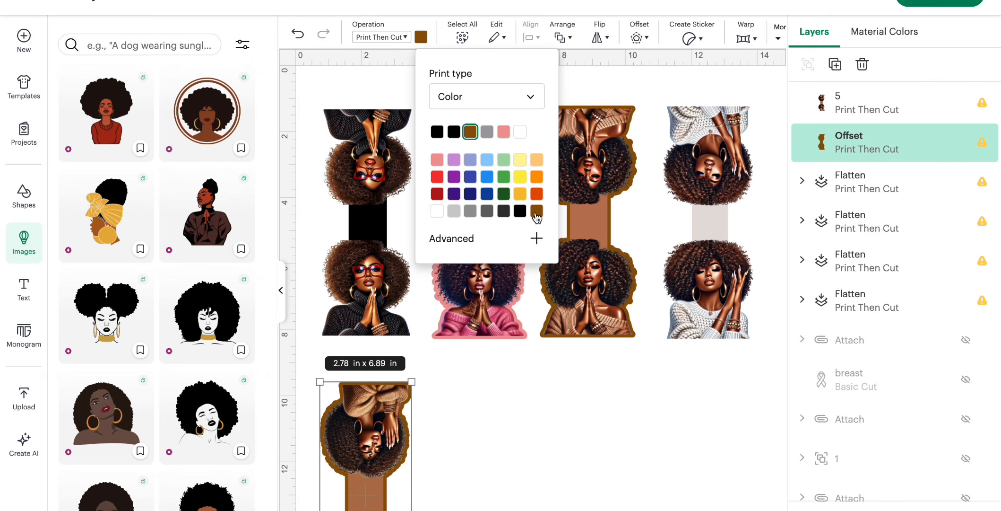
left_click(466, 240)
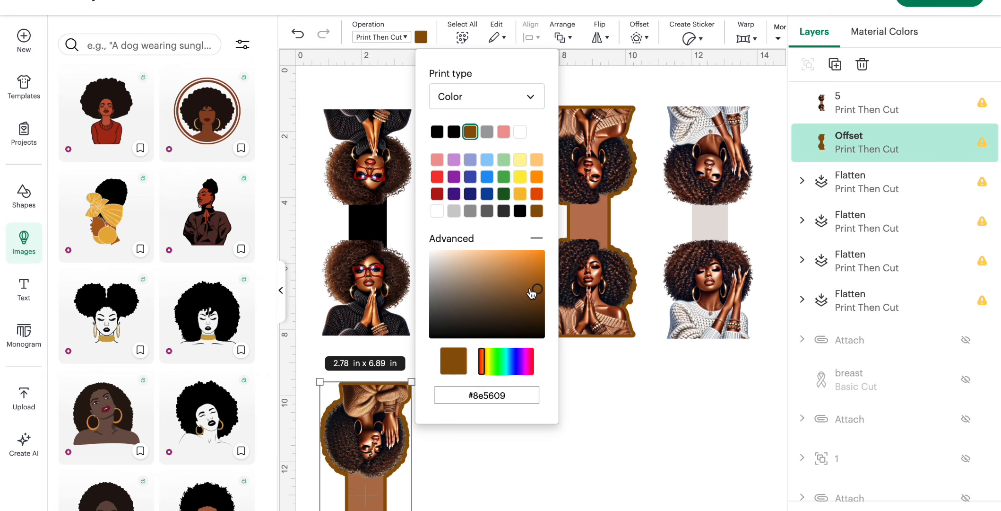
left_click_drag(532, 293, 428, 250)
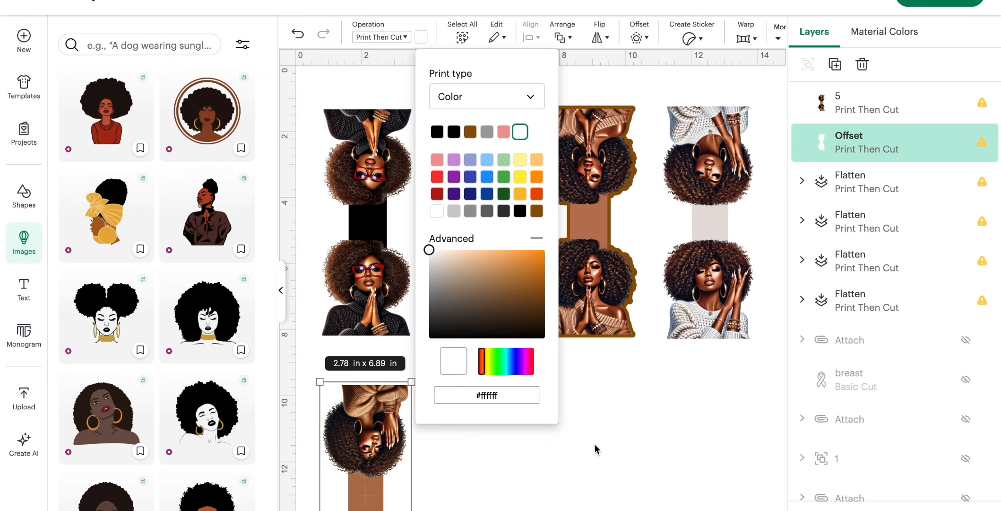
left_click_drag(430, 251, 453, 262)
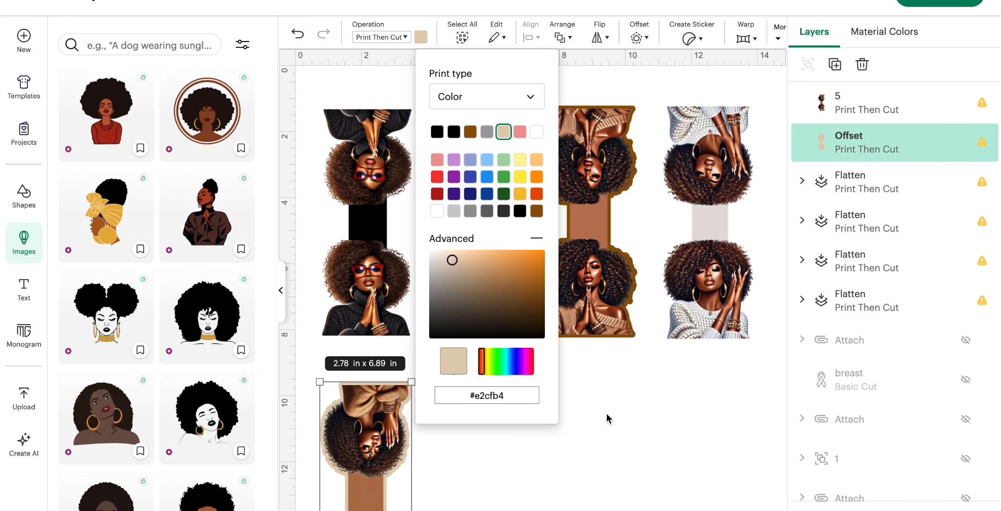
- Attach and flatten bookmark 5 together with its beige offset
left_click(591, 427)
left_click_drag(338, 376, 416, 510)
key("alt+super+a")
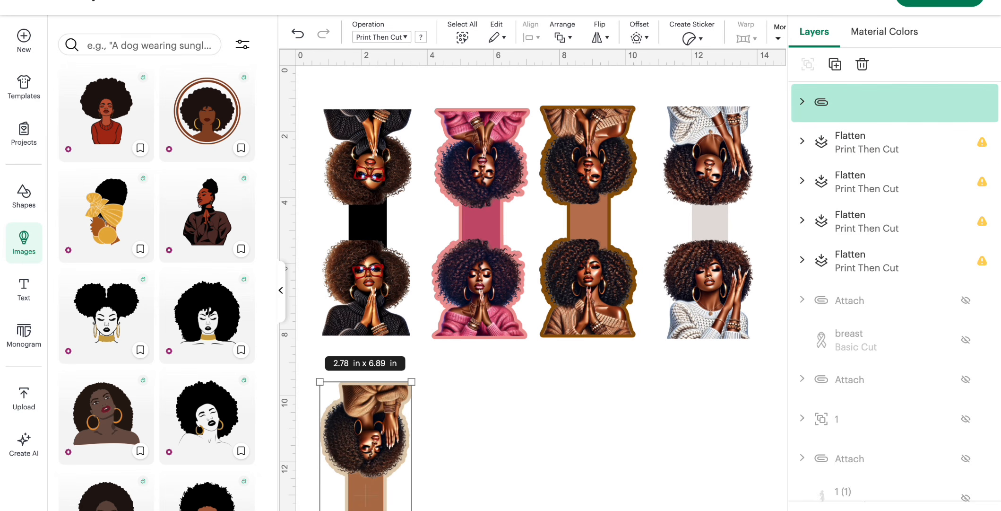
key("alt+super+f")
left_click(501, 421)
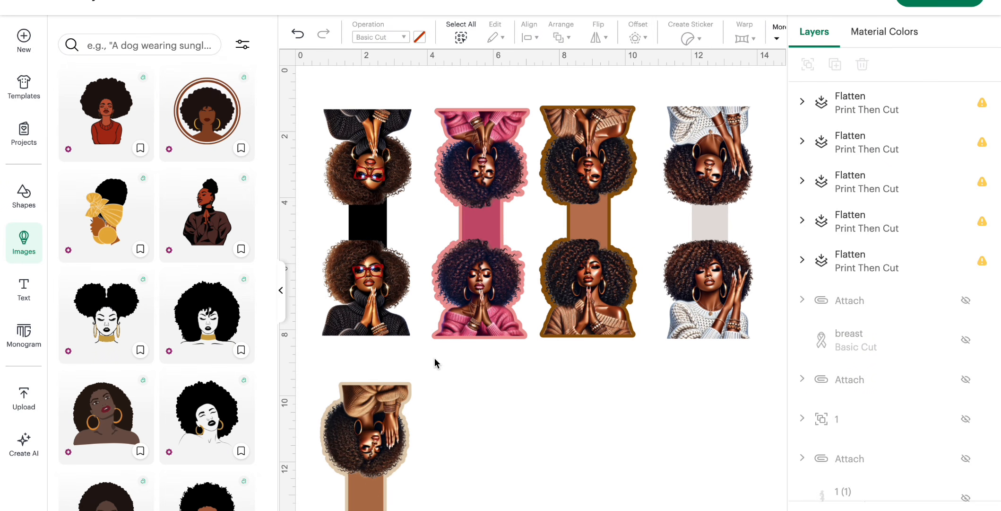
- Shrink the flattened black-sweater bookmark to about 2.02 × 4.89 in
left_click(366, 255)
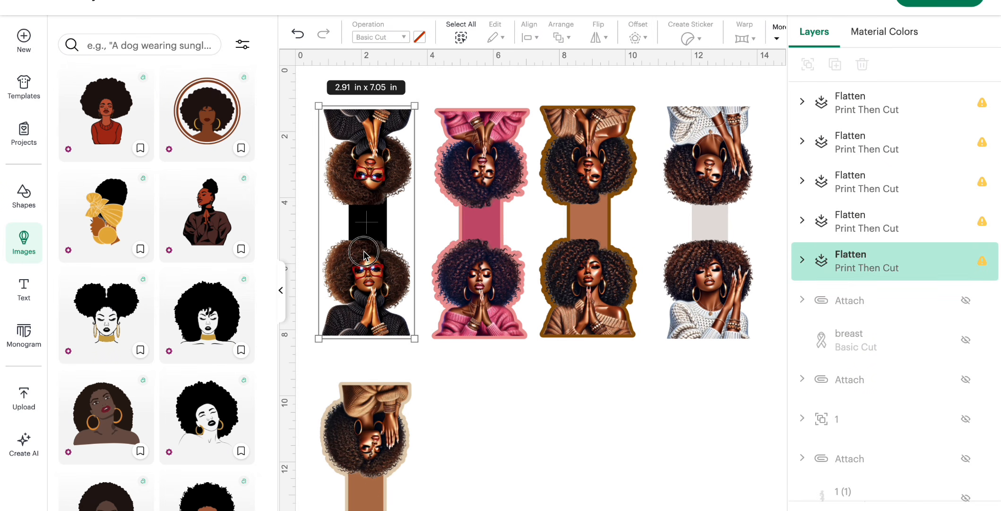
left_click_drag(416, 106, 390, 163)
left_click(414, 101)
left_click(382, 171)
left_click(412, 120)
left_click(389, 201)
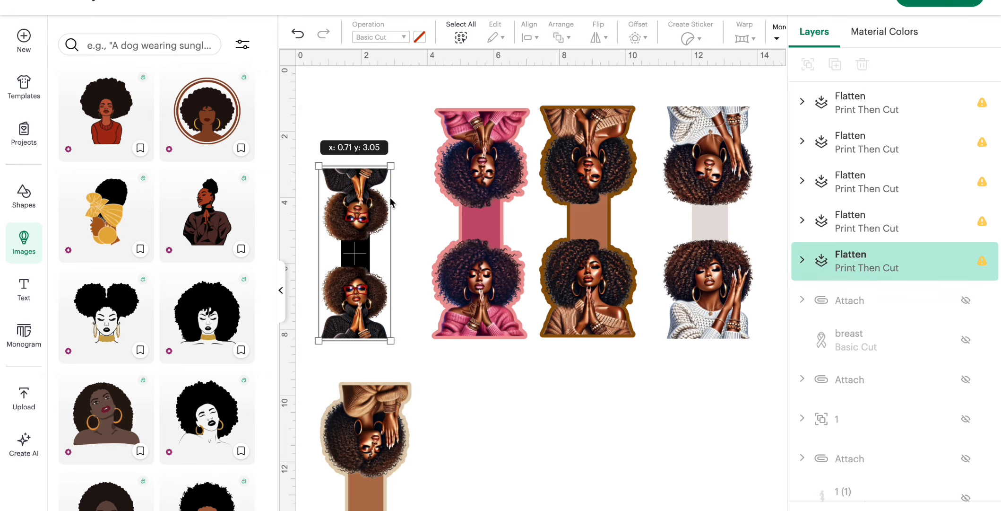
left_click_drag(389, 170, 384, 182)
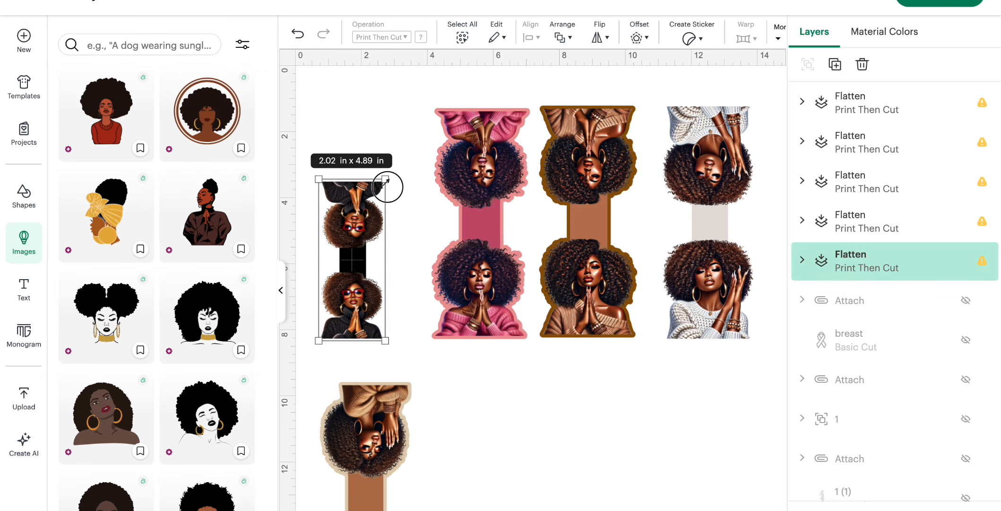
left_click(407, 133)
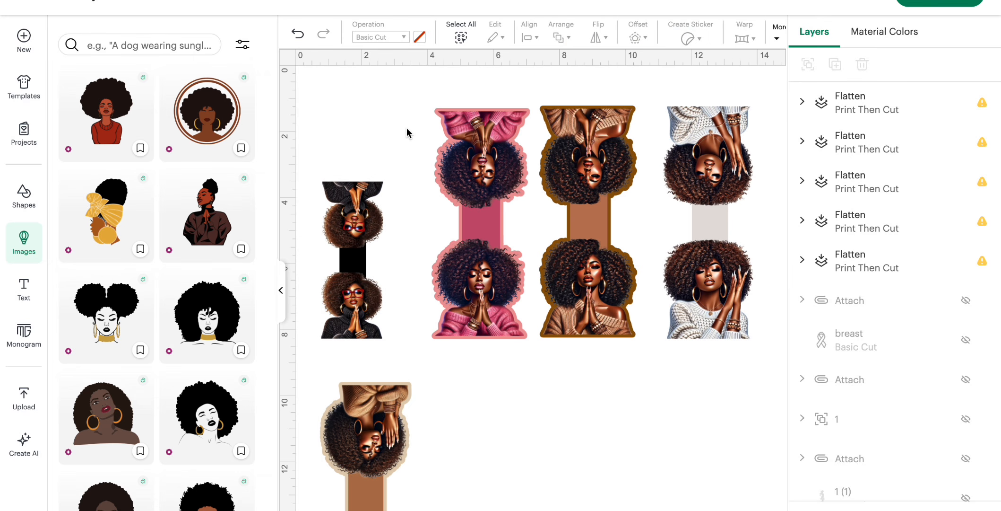
- Enlarge the black-sweater bookmark to about 2.95 × 7.14 in
left_click(371, 231)
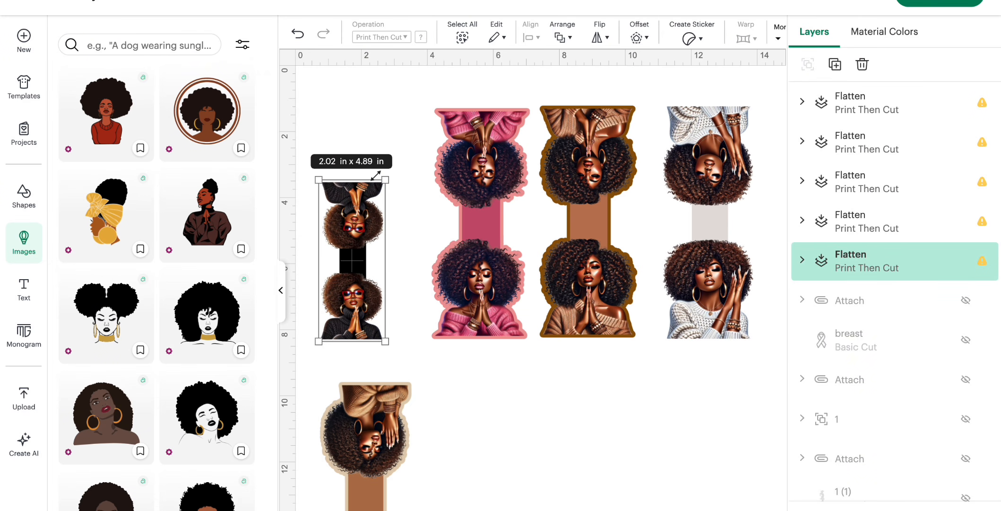
left_click_drag(385, 180, 405, 105)
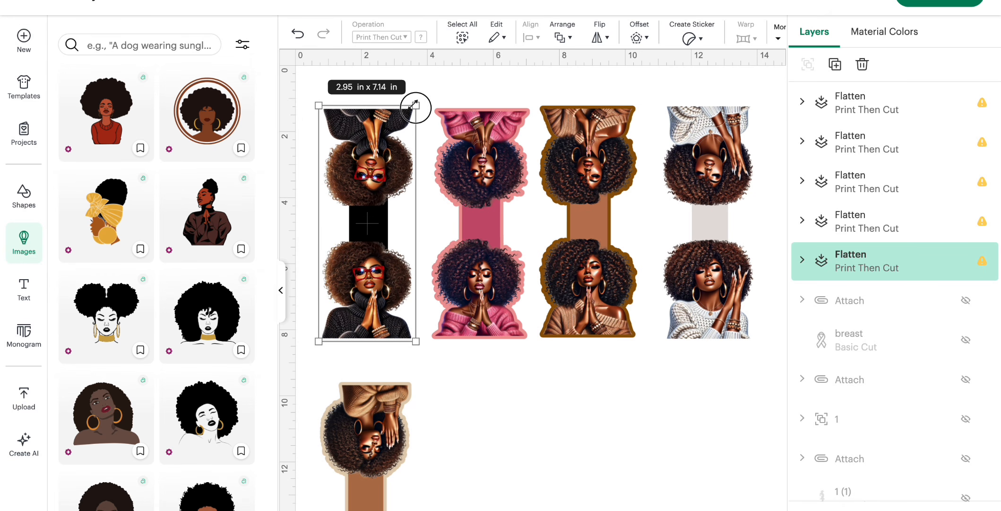
left_click(603, 391)
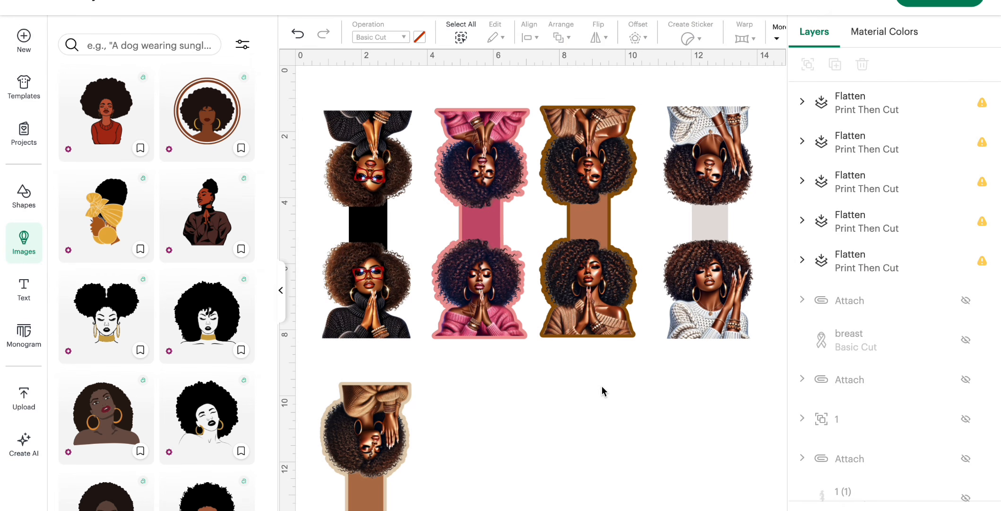
- Review the bookmarks' layout on the Print Then Cut mats, then return to the canvas and check the warning on the beige-offset bookmark's layer
left_click(945, 4)
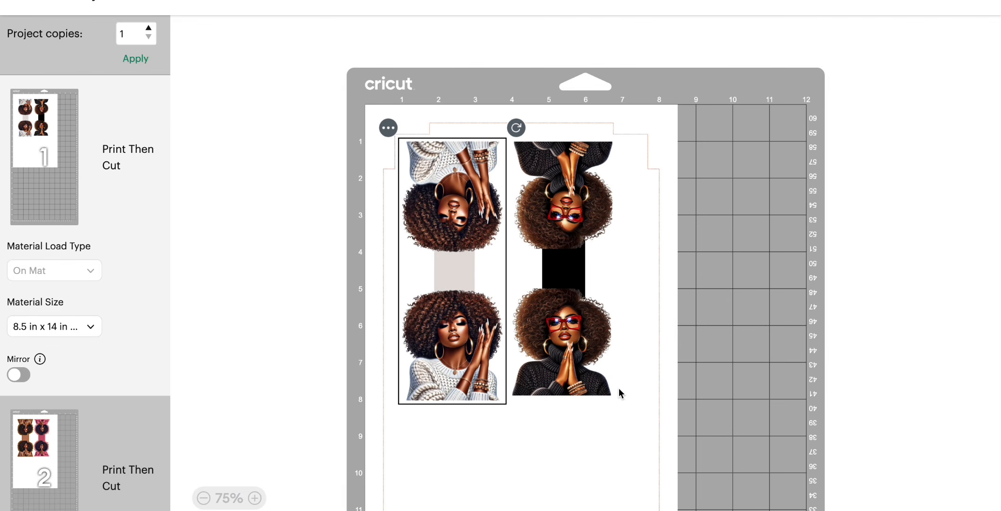
scroll(620, 393, "down", 5)
scroll(620, 393, "up", 5)
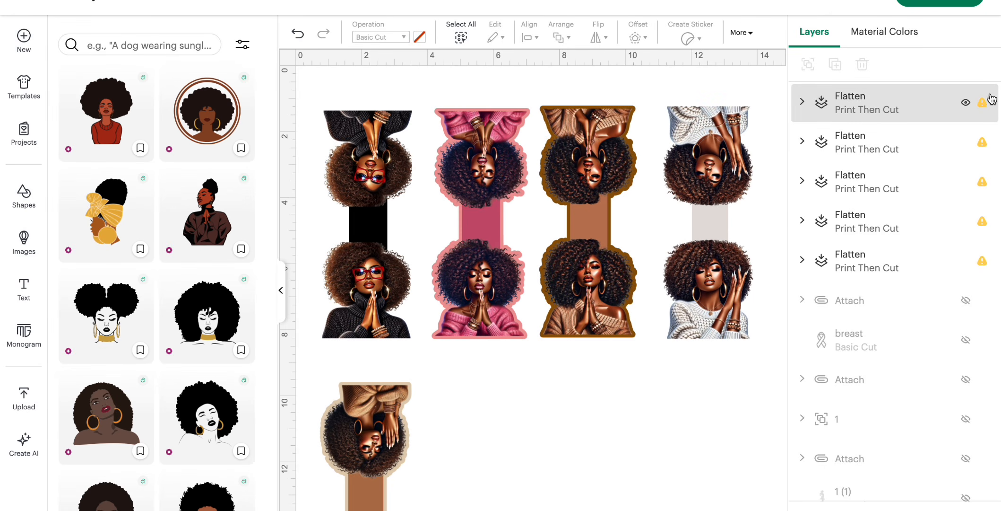
left_click(983, 103)
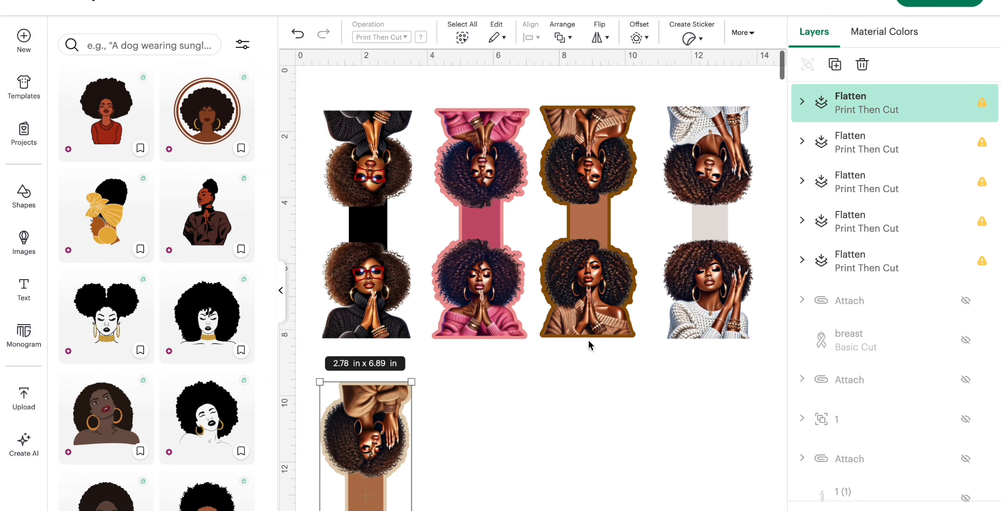
- Delete all five flattened bookmarks from the canvas
left_click(669, 399)
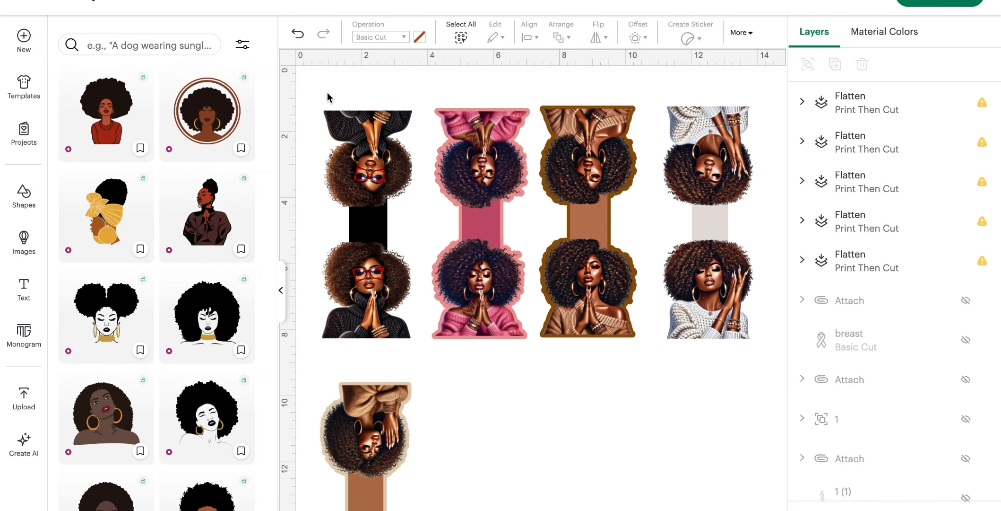
left_click_drag(317, 86, 725, 496)
key("Delete")
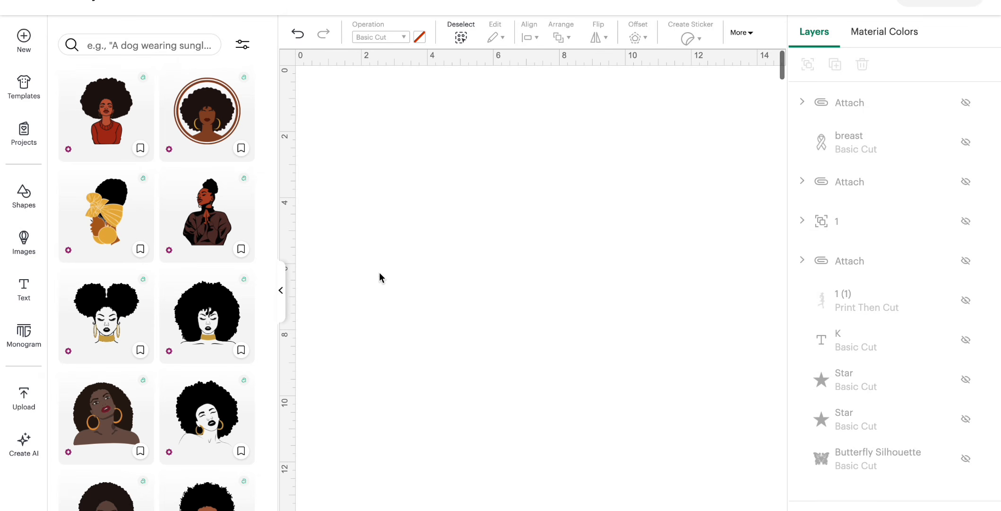
- Delete the six previously uploaded Afro bookmark images from the recent uploads, then return to the canvas
left_click(8, 403)
left_click(209, 434)
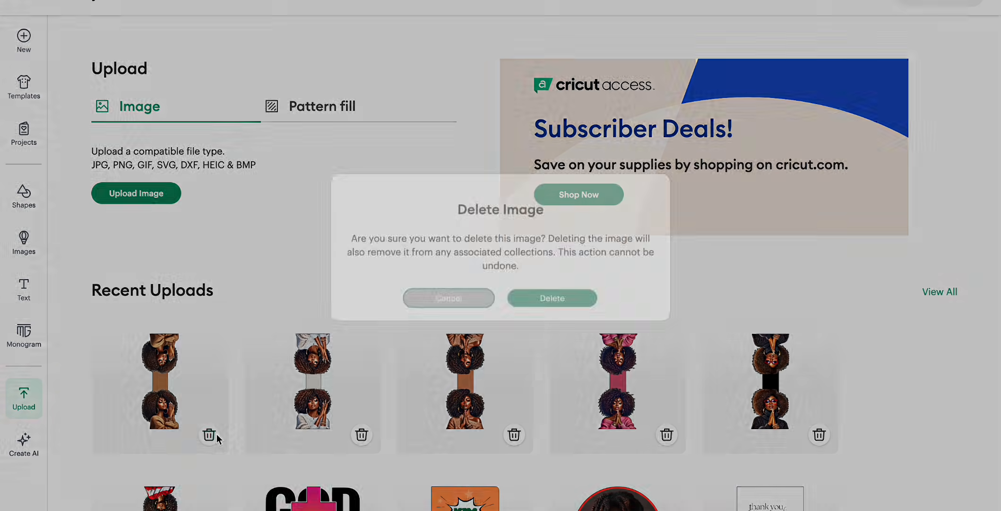
left_click(565, 384)
left_click(209, 434)
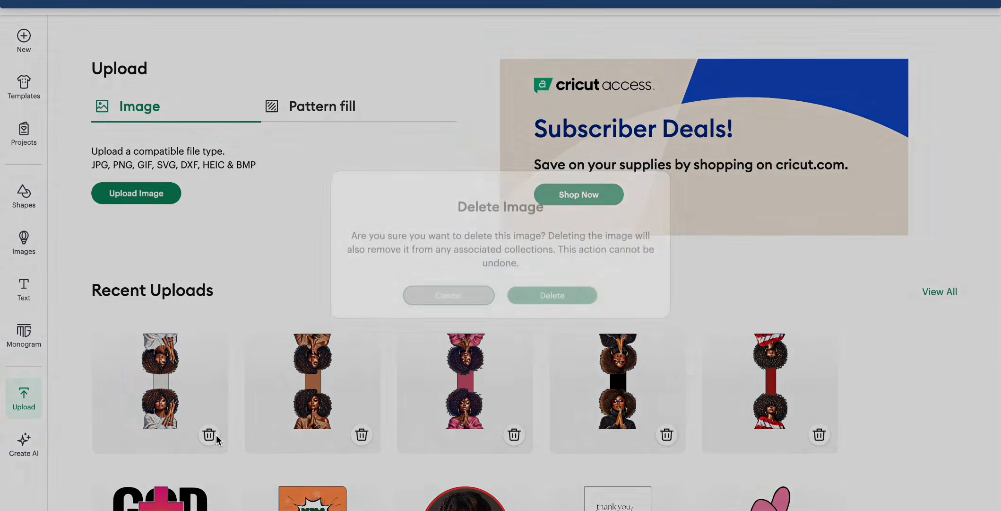
left_click(582, 307)
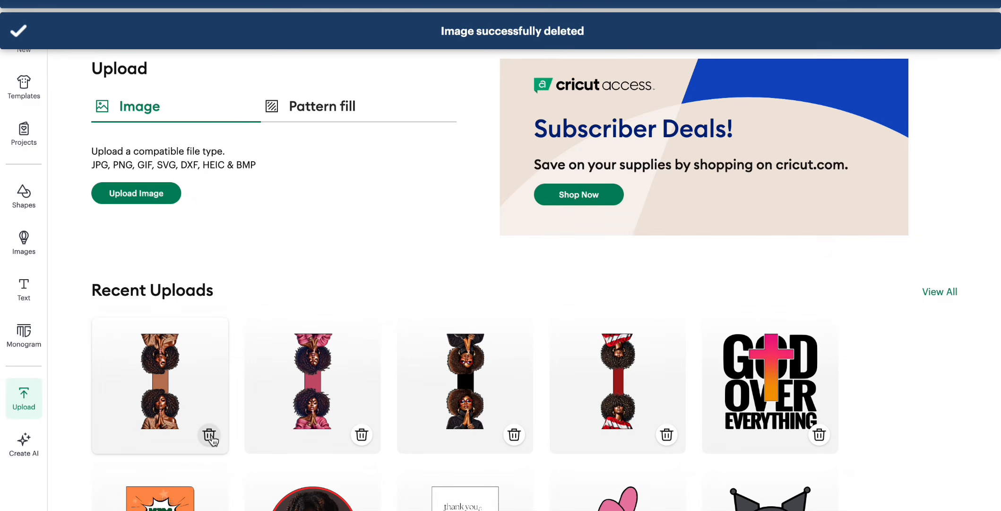
left_click(209, 434)
left_click(555, 320)
left_click(209, 434)
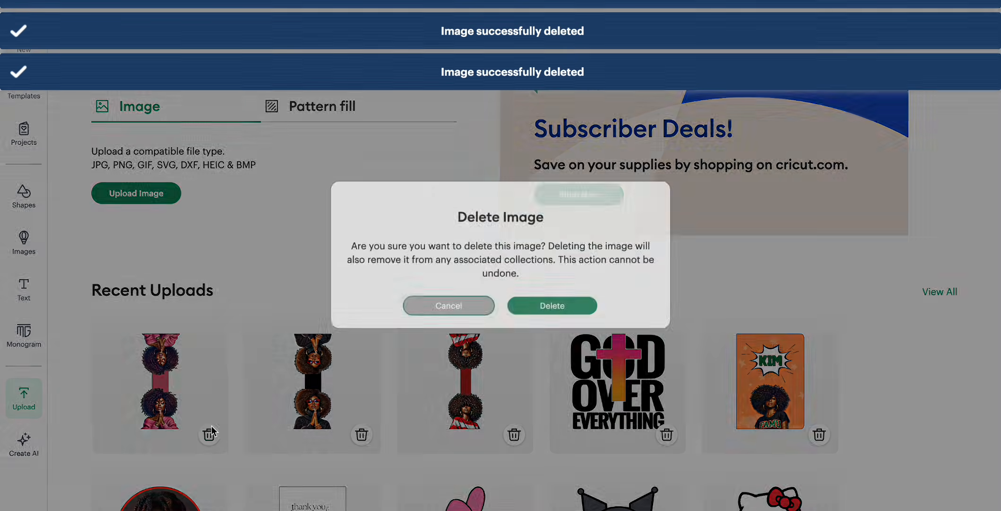
left_click(583, 383)
left_click(210, 435)
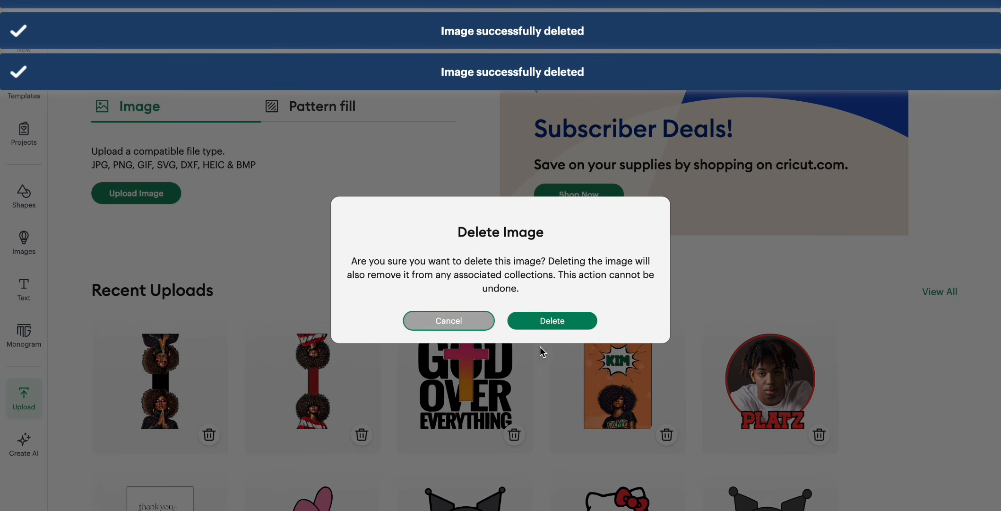
left_click(554, 322)
left_click(210, 435)
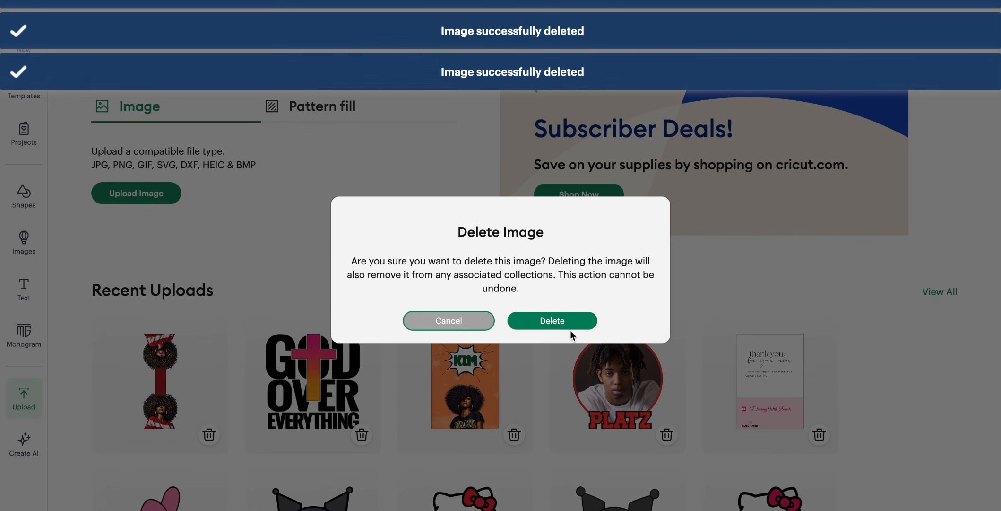
left_click(571, 329)
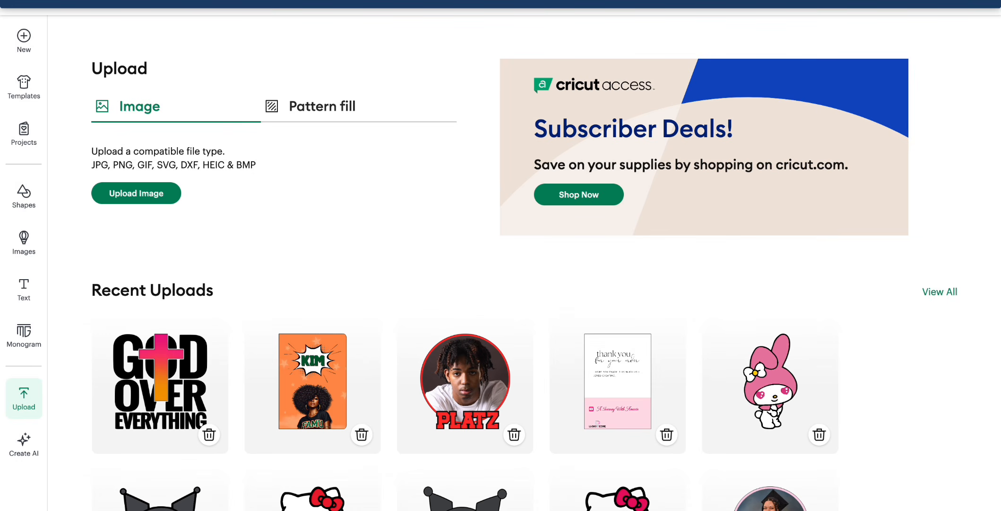
key("Escape")
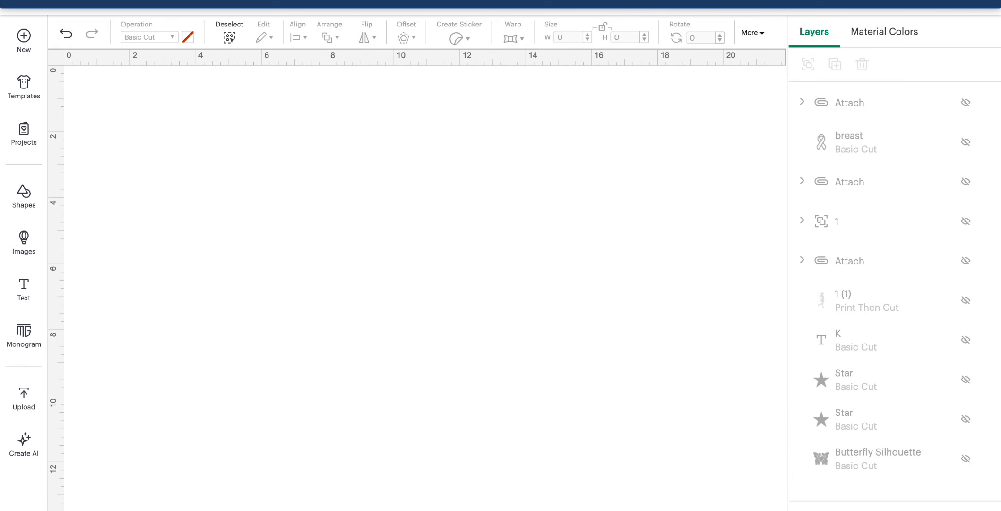
- Switch to the Canva bookmark design and rename it as Afro Bookmarks 2
key("ctrl+super+f")
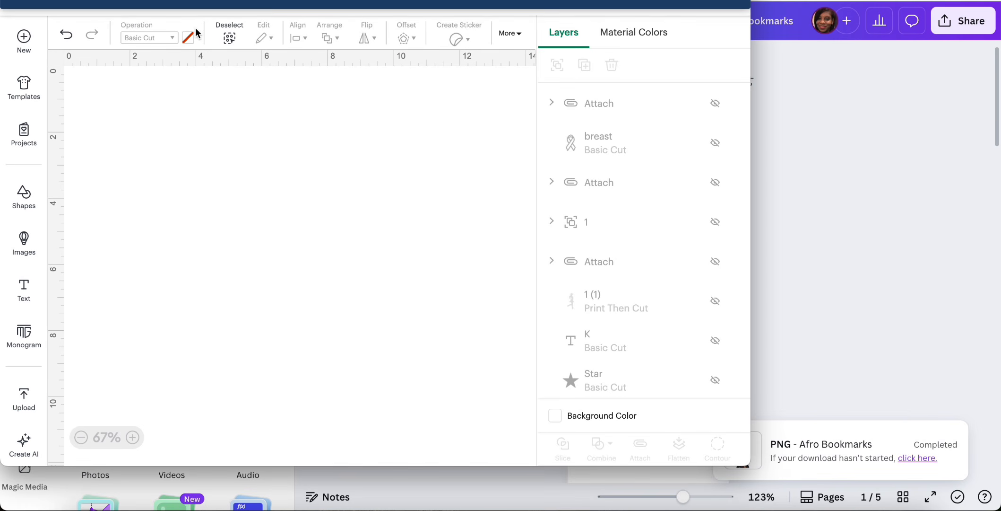
left_click(796, 97)
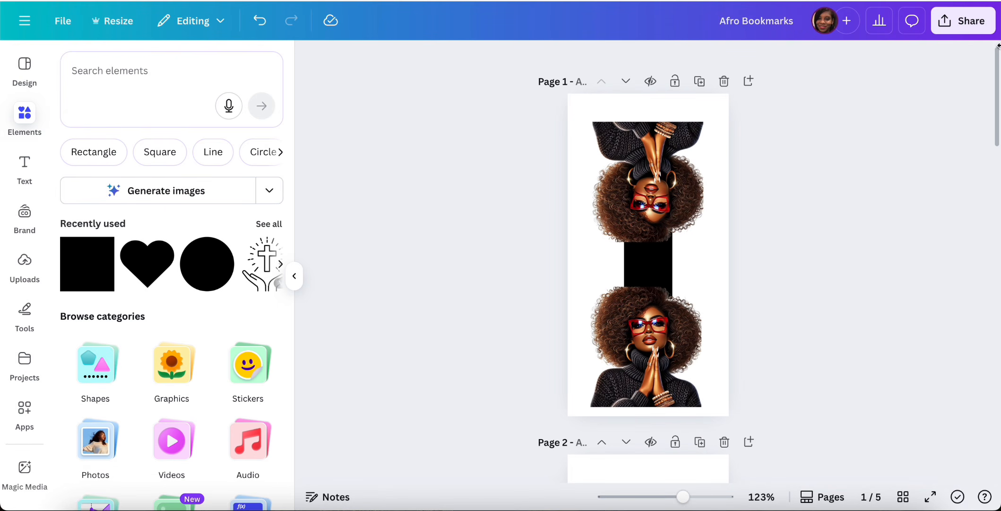
left_click(795, 21)
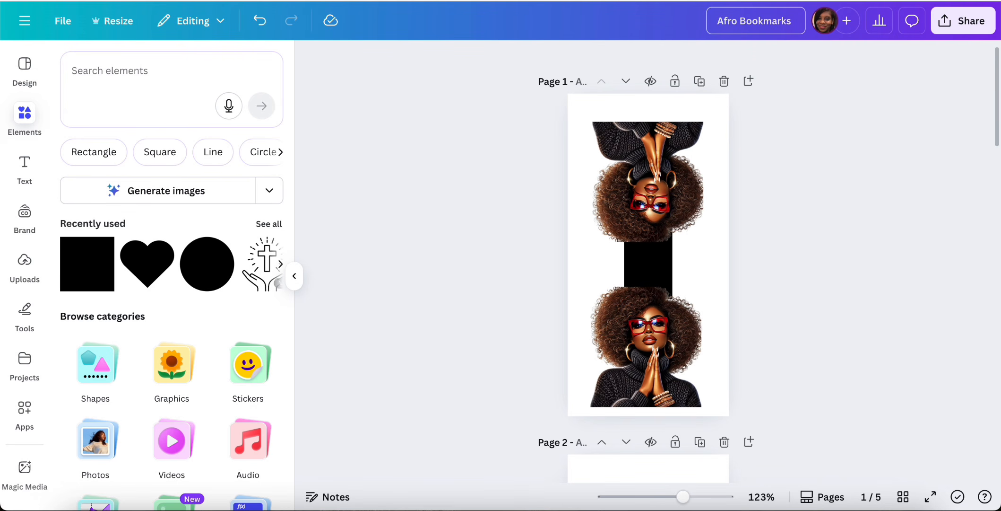
type("2")
- Download pages 1–5 as PNGs with a transparent background at 2.5 times size, 1,500 × 3,000 px
left_click(973, 34)
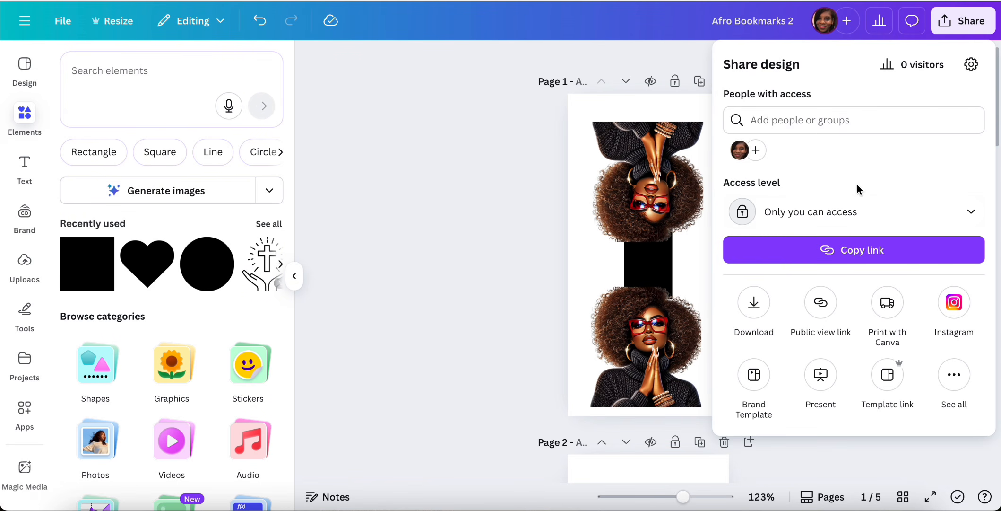
left_click(754, 300)
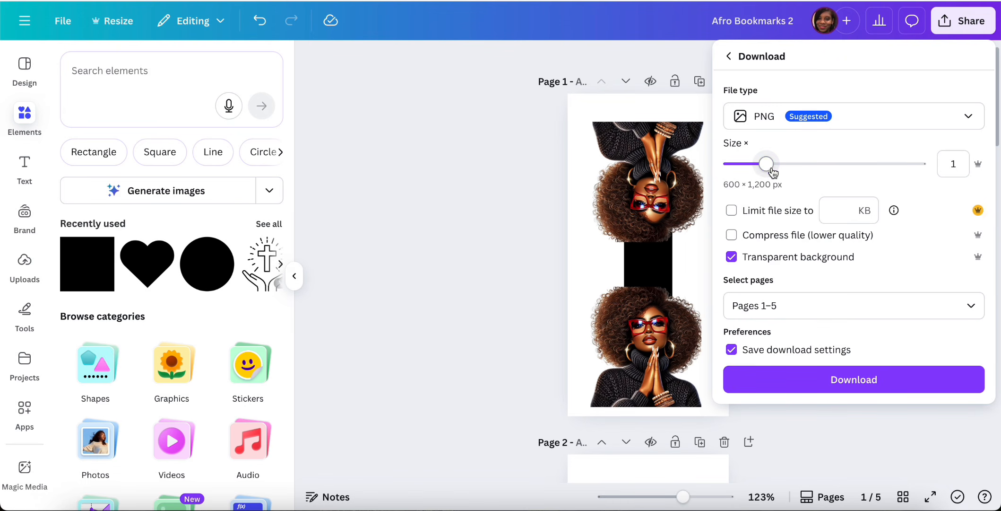
left_click_drag(767, 164, 877, 157)
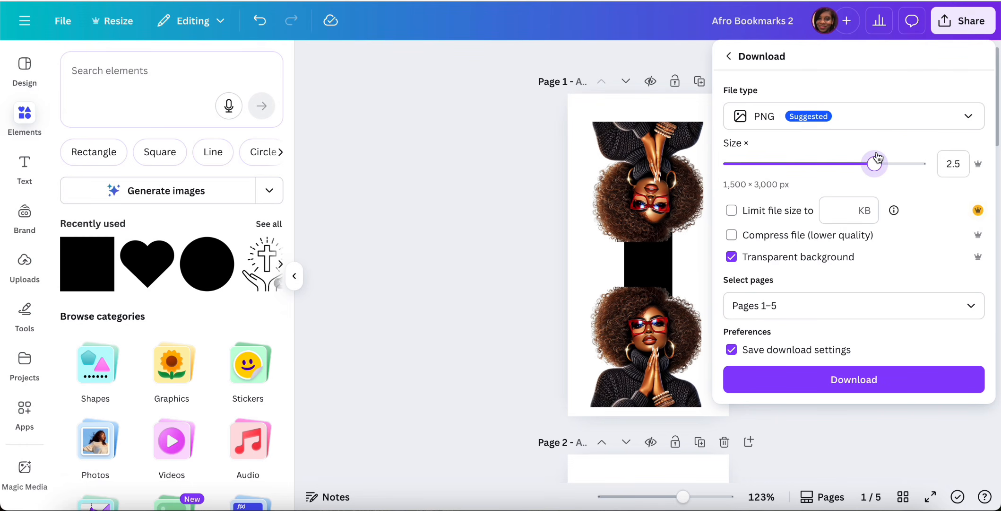
left_click(806, 381)
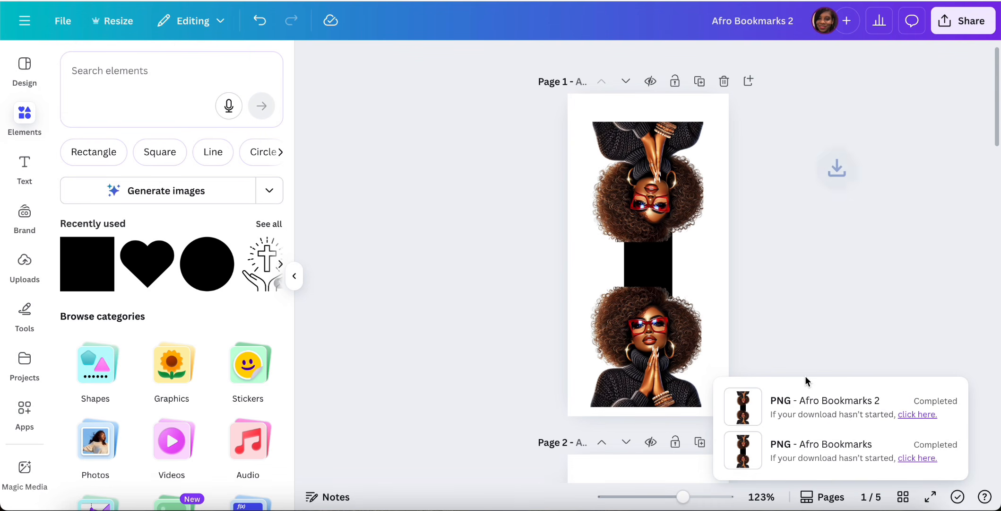
- Extract the downloaded Afro Bookmarks 2.zip and open the Afro Bookmarks 2 folder
left_click(839, 180)
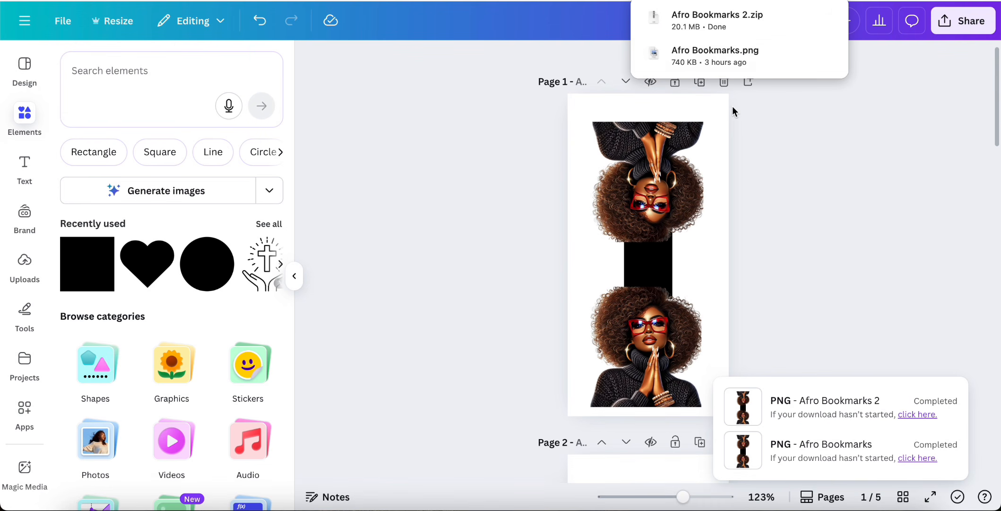
left_click(709, 21)
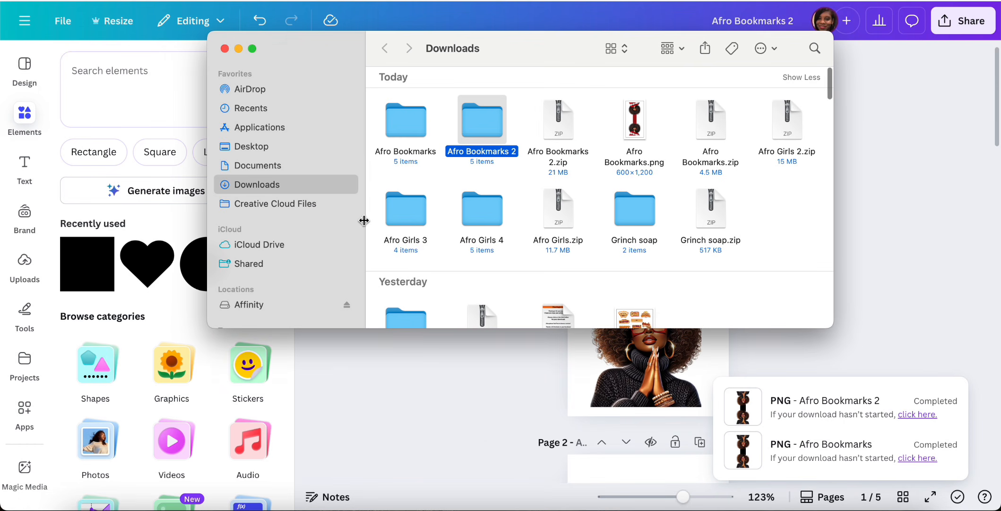
double_click(495, 117)
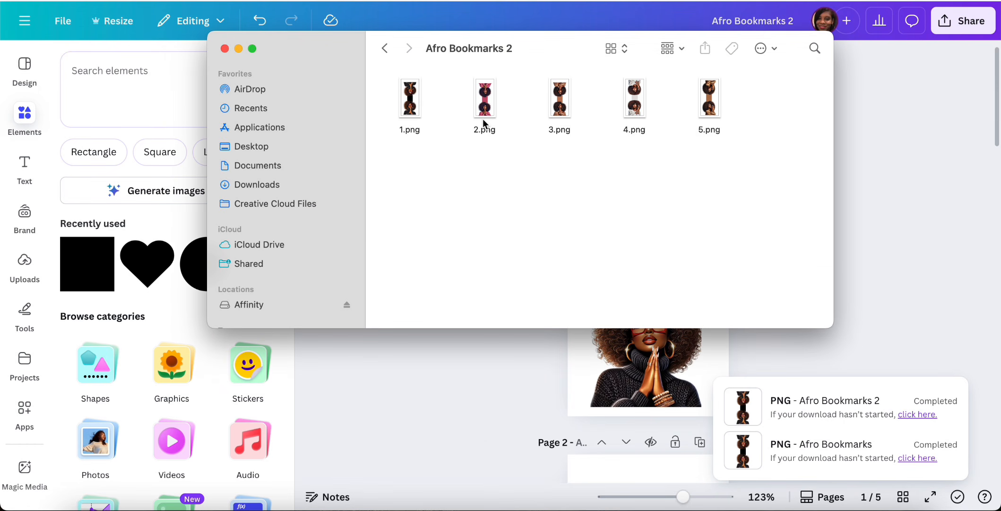
- Preview the bookmark images 1.png to 5.png one by one, then close the folder window
double_click(408, 99)
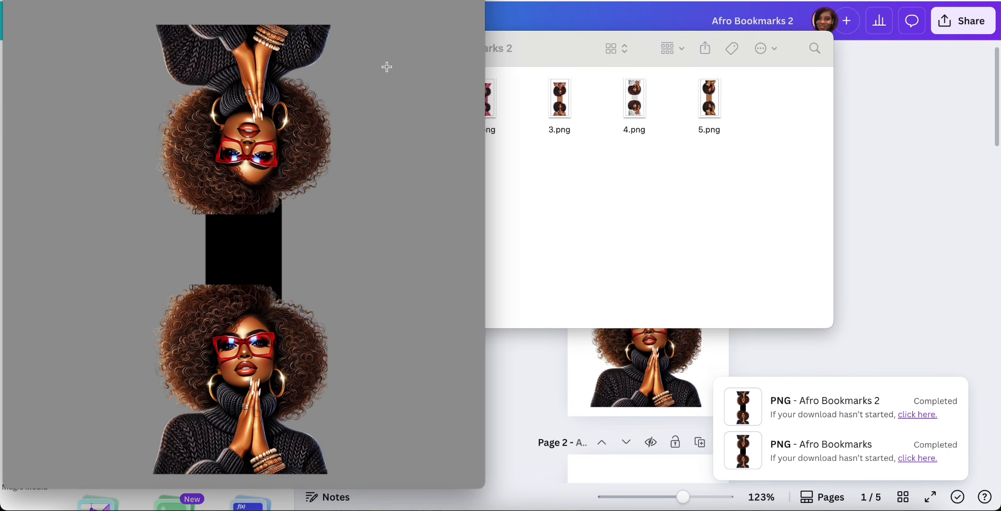
key("space")
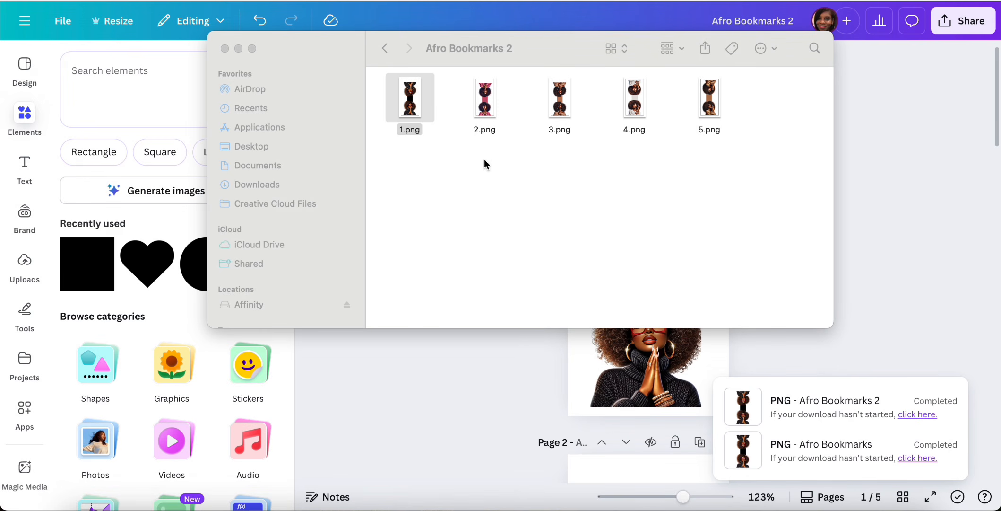
left_click(484, 108)
double_click(485, 108)
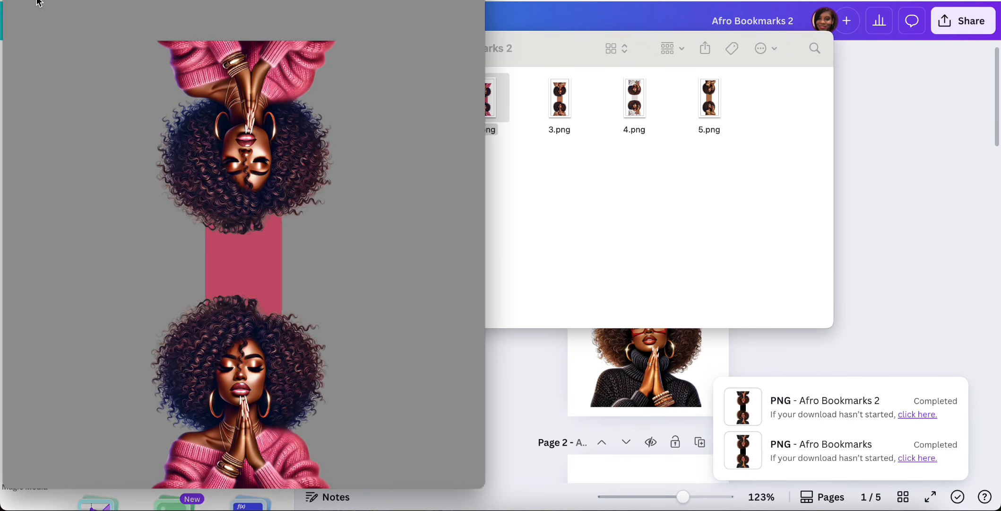
key("space")
left_click(558, 97)
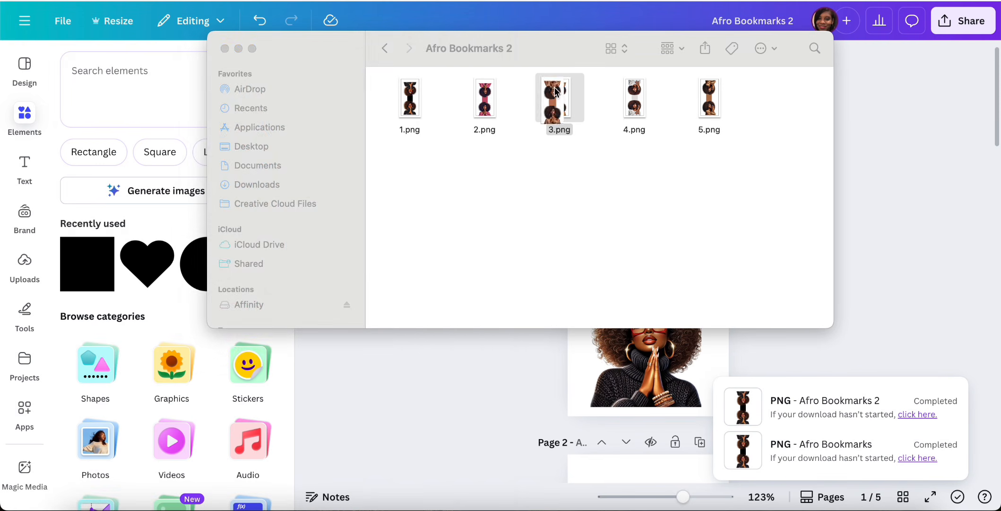
double_click(558, 97)
key("space")
double_click(634, 97)
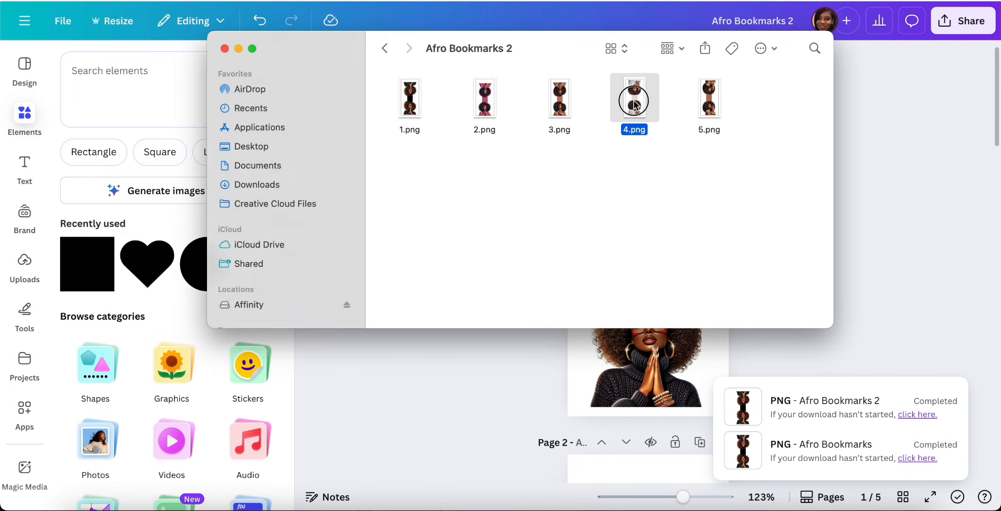
key("space")
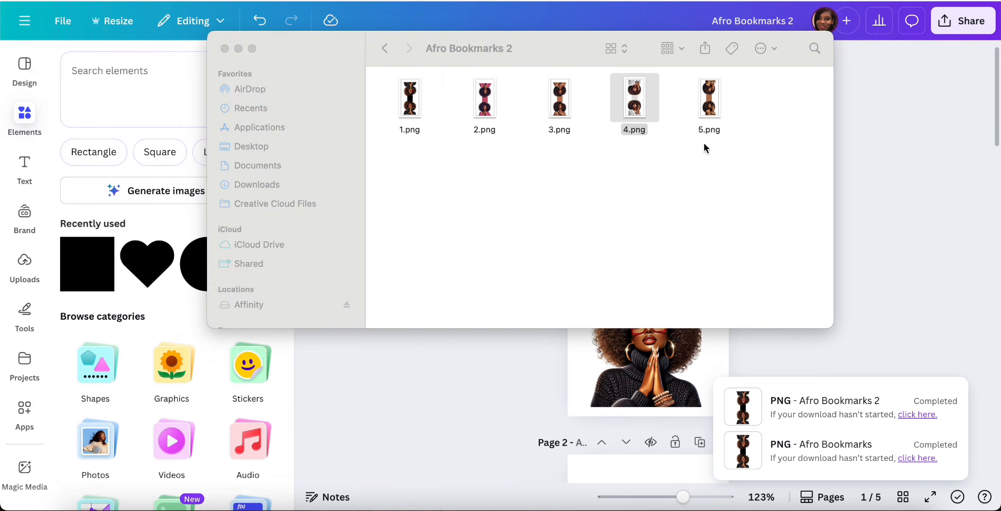
double_click(709, 97)
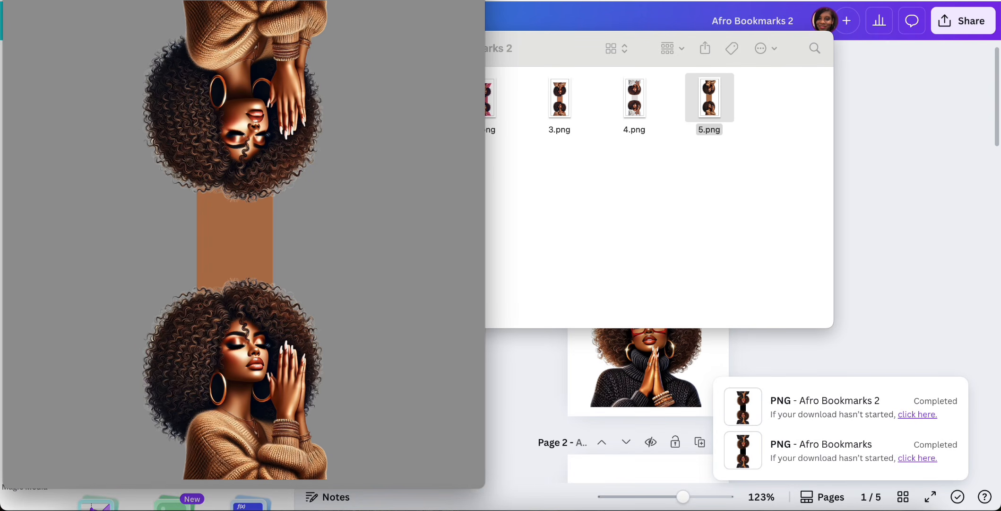
key("space")
left_click(225, 49)
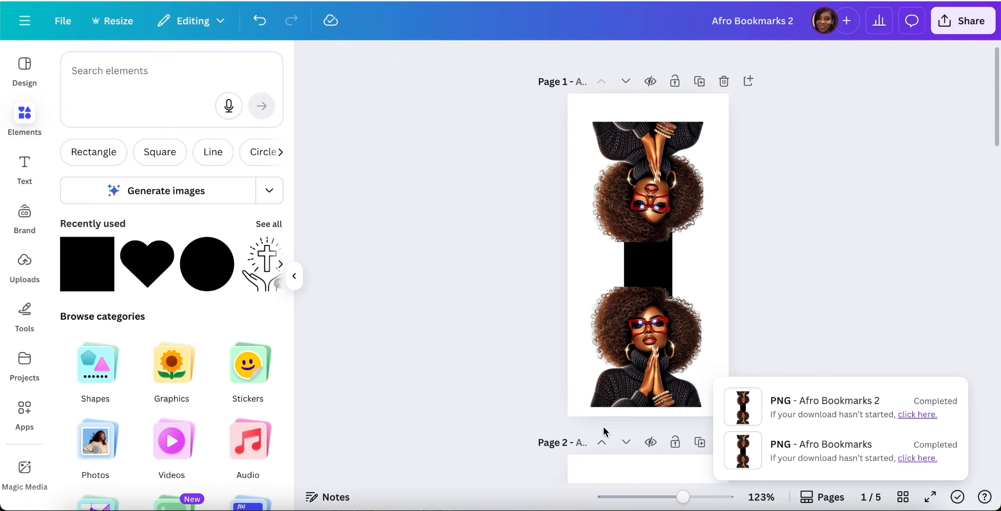
- Switch back to Cricut Design Space and start a new image upload, opening the file browser
left_click(710, 502)
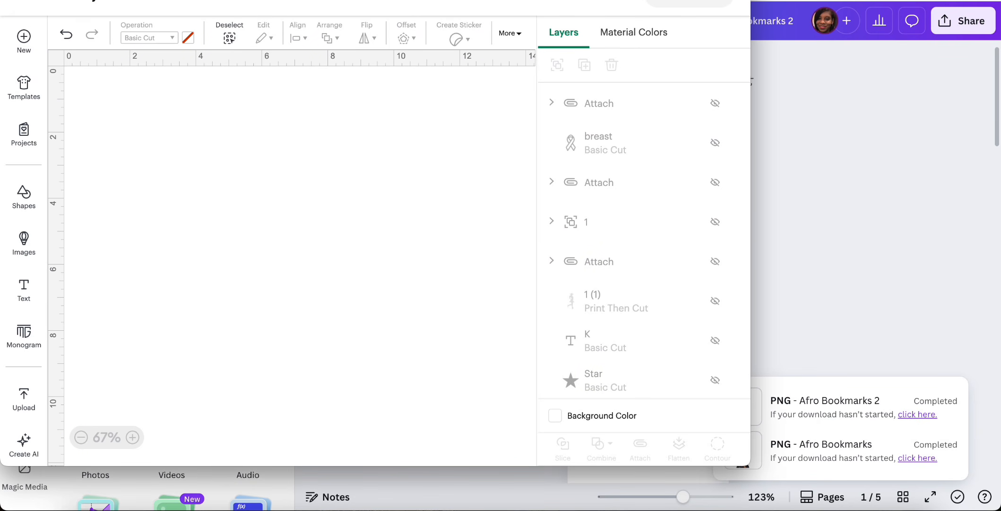
left_click(37, 0)
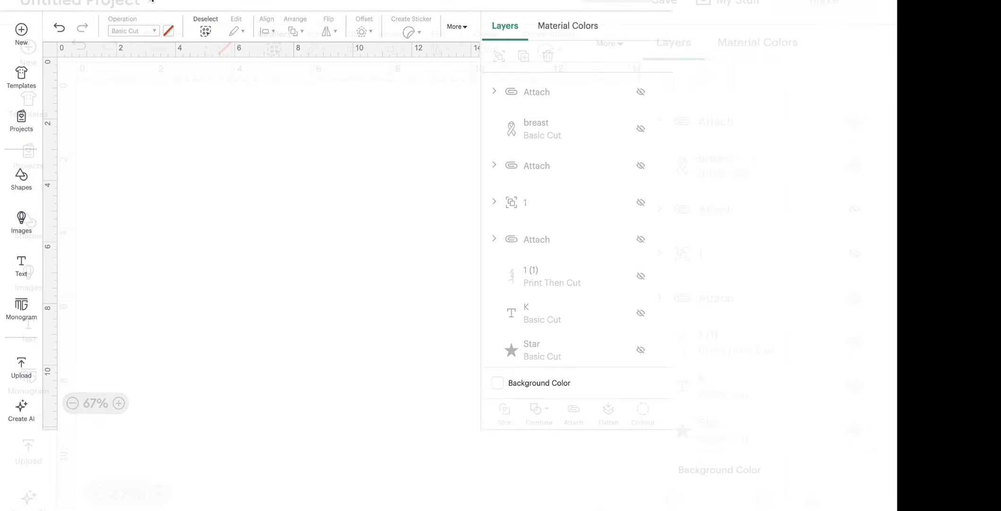
left_click(24, 401)
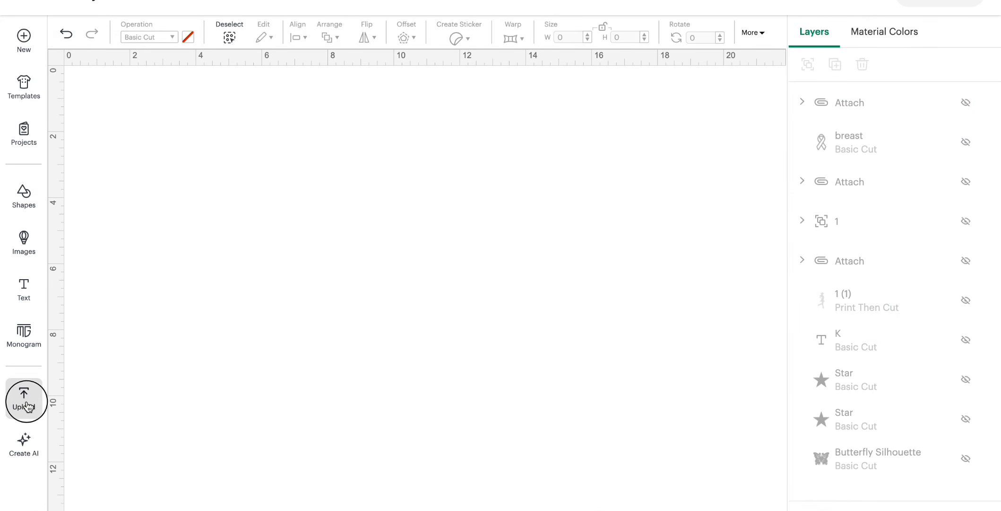
left_click(173, 197)
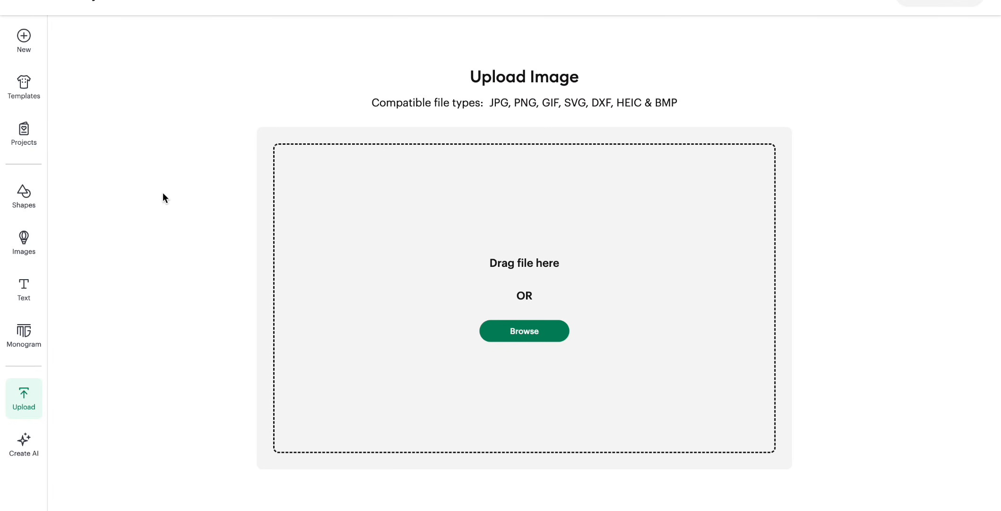
left_click(526, 332)
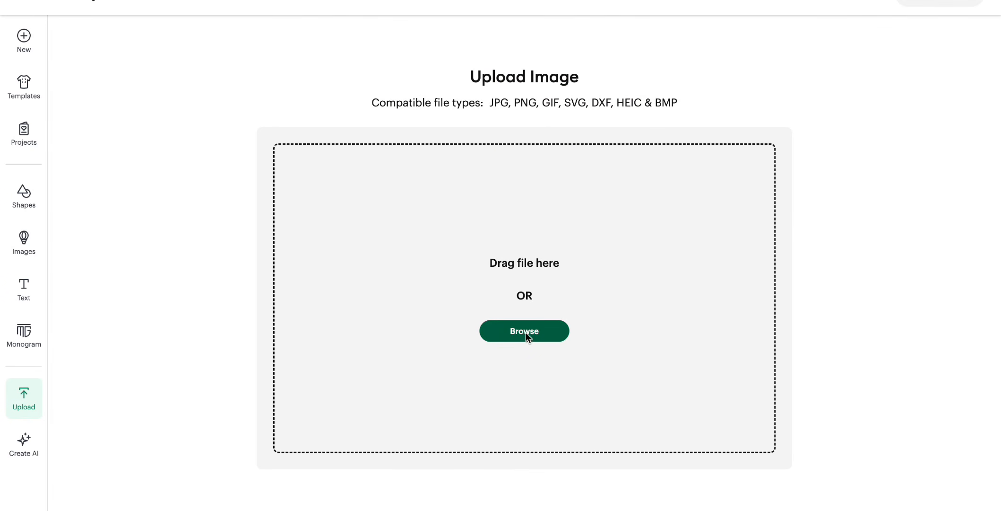
- Look for the enlarged bookmark PNGs in the Afro Bookmarks folder, Downloads and Recents
left_click(378, 206)
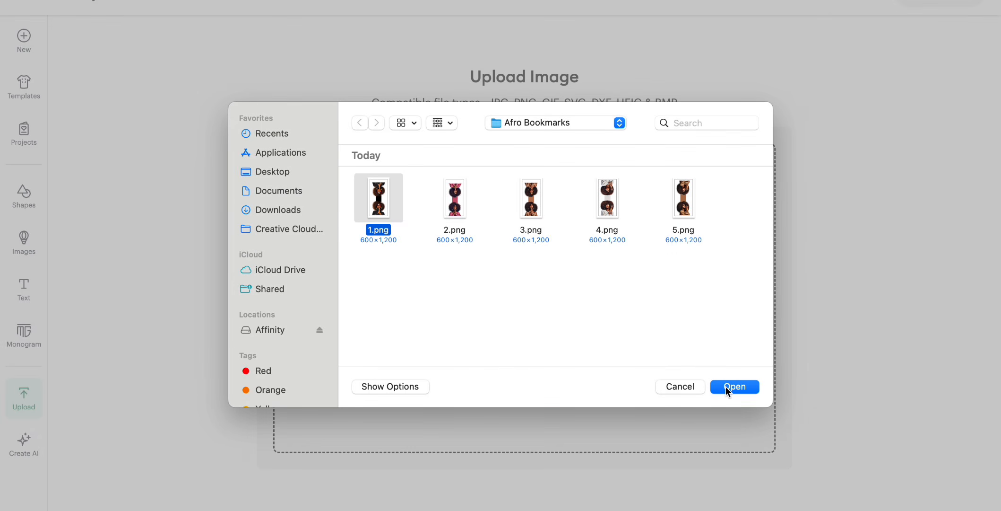
left_click(280, 208)
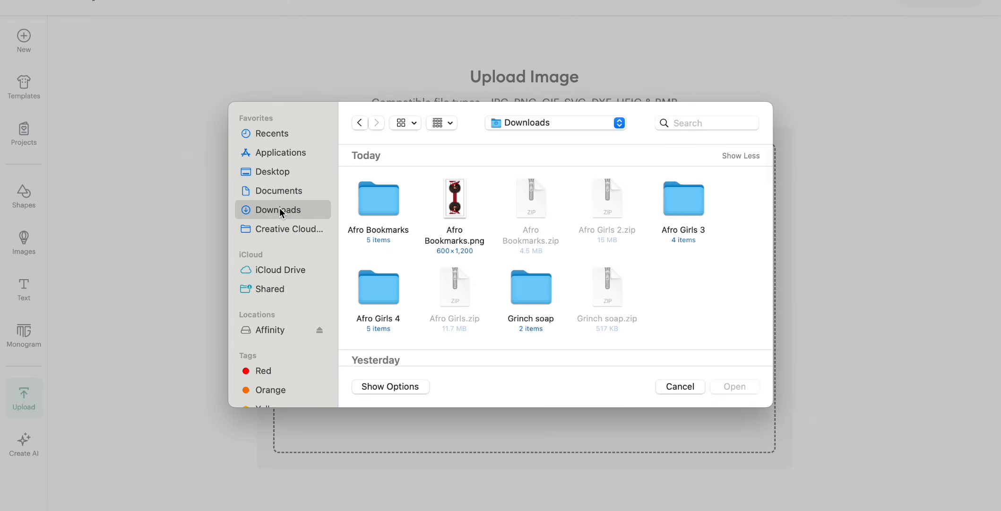
left_click(277, 133)
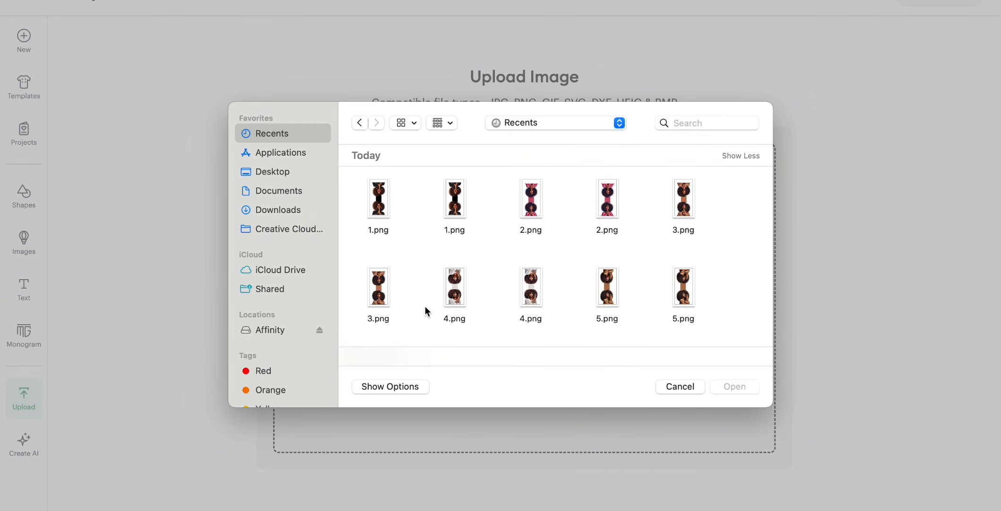
scroll(425, 305, "down", 2)
scroll(424, 306, "up", 2)
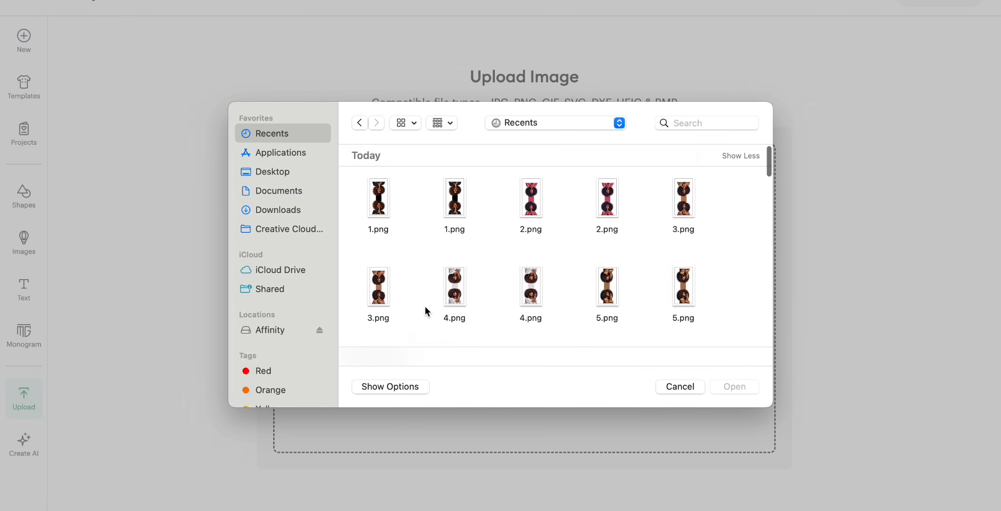
scroll(425, 306, "down", 3)
scroll(425, 306, "up", 3)
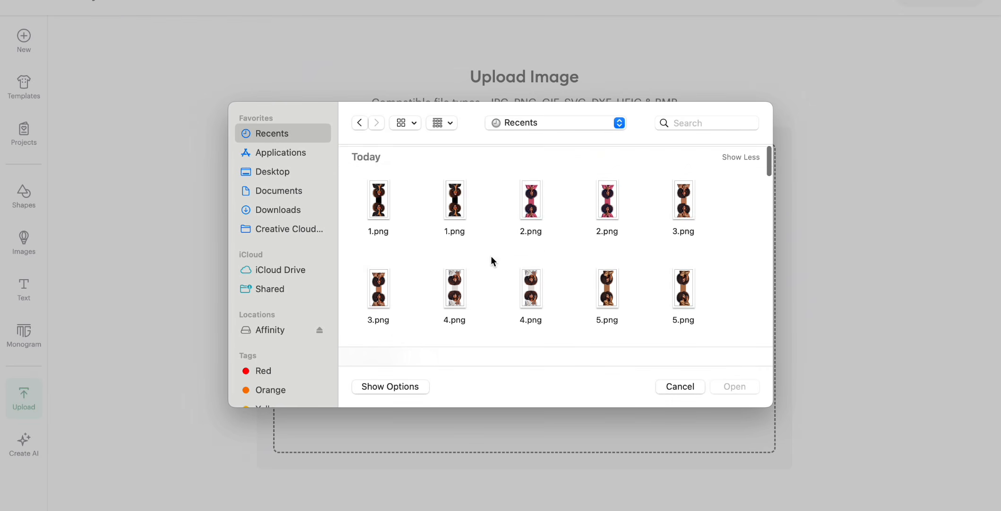
- Upload 1.png from the Afro Bookmarks 2 folder in Downloads and convert it to a Flat Graphic
left_click(273, 210)
double_click(455, 201)
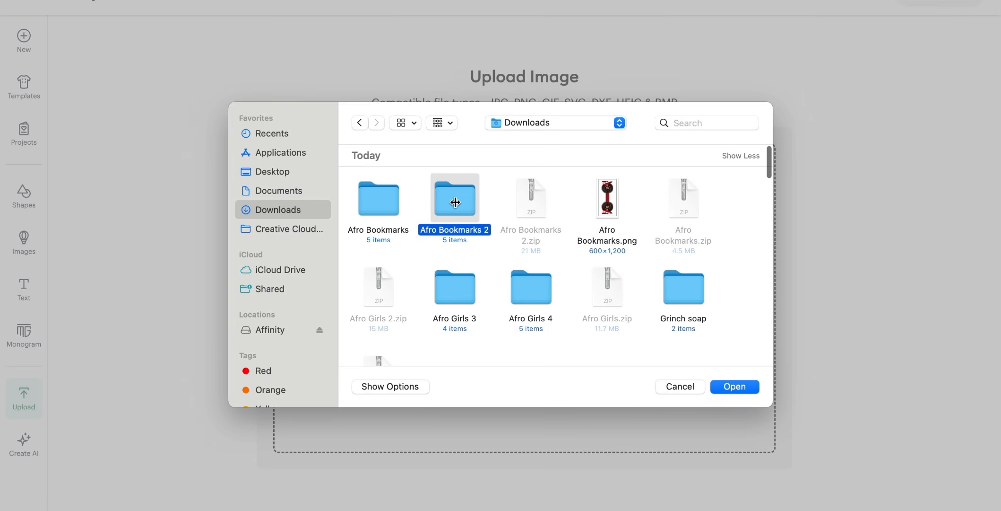
left_click(375, 196)
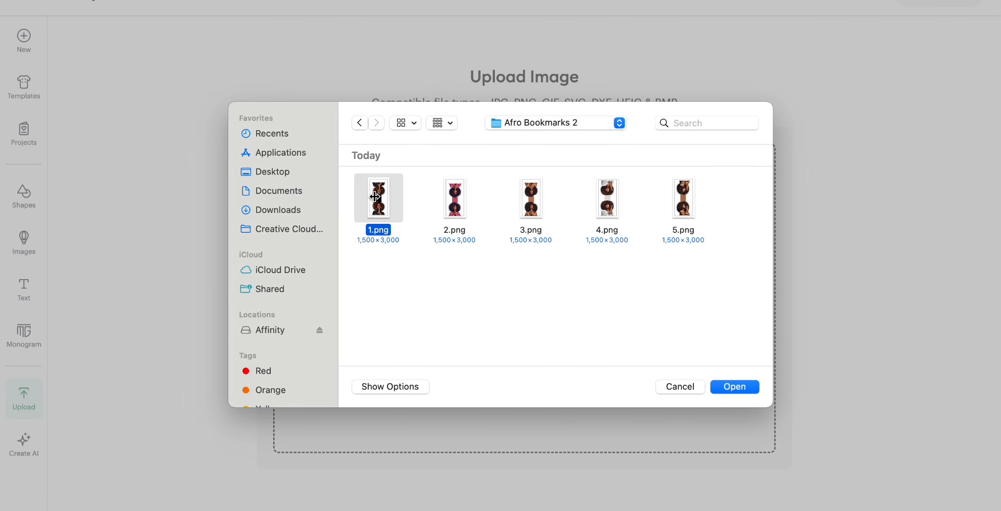
left_click(736, 386)
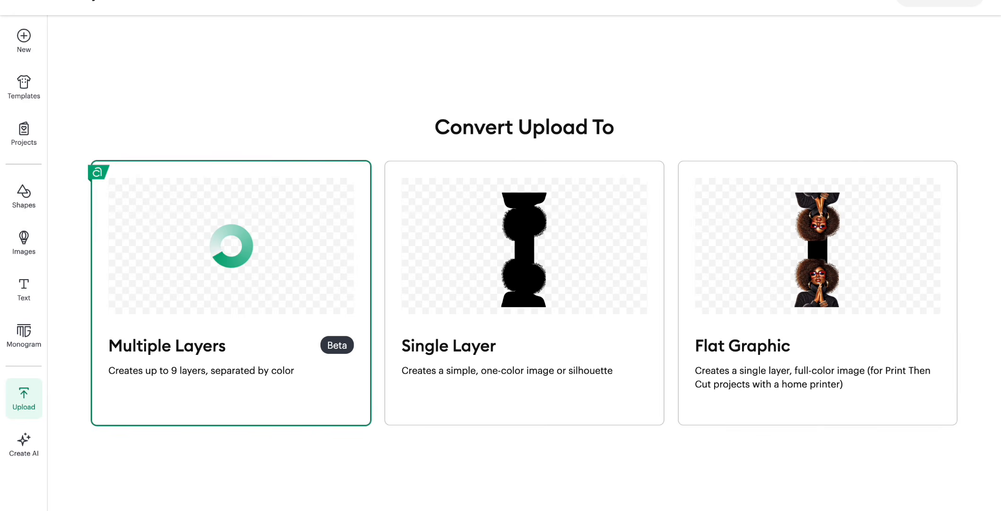
left_click(841, 223)
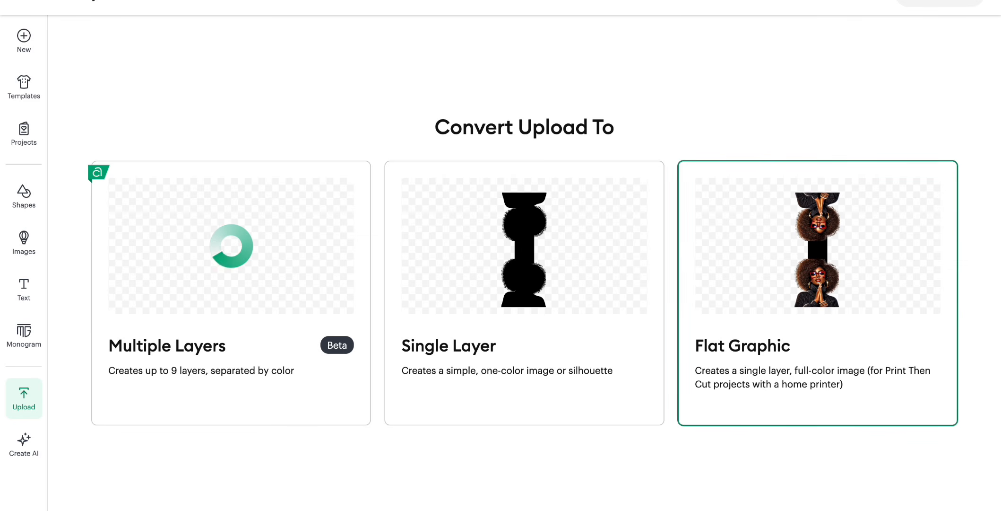
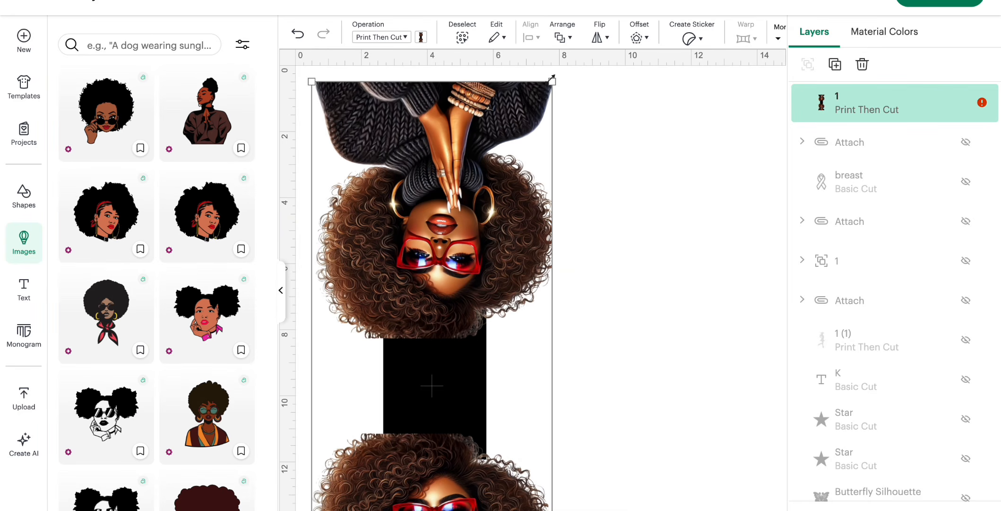
- Scale the black bookmark down to about 2.89 × 7.29 in and place it near the canvas's upper-left corner
left_click_drag(552, 82, 468, 292)
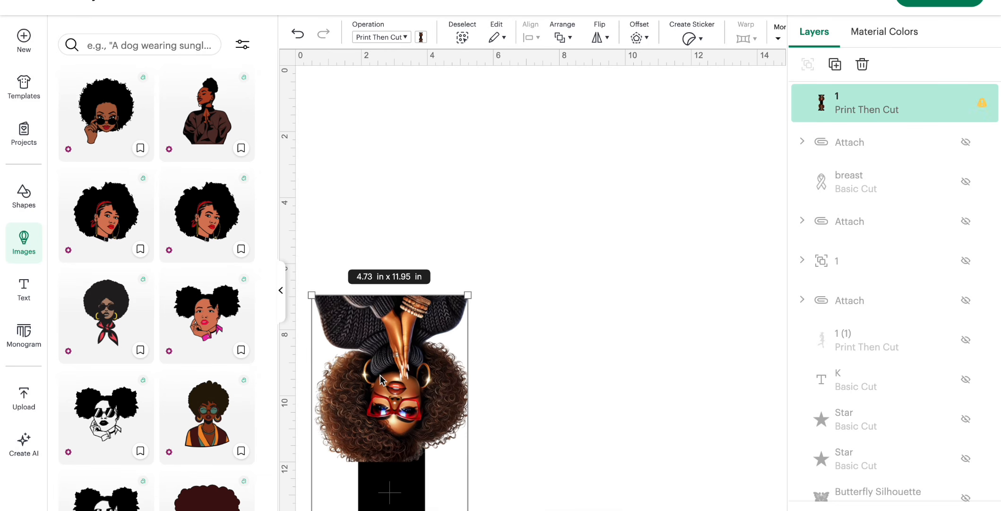
left_click_drag(382, 364, 398, 172)
left_click_drag(483, 100, 425, 248)
left_click_drag(356, 331, 350, 206)
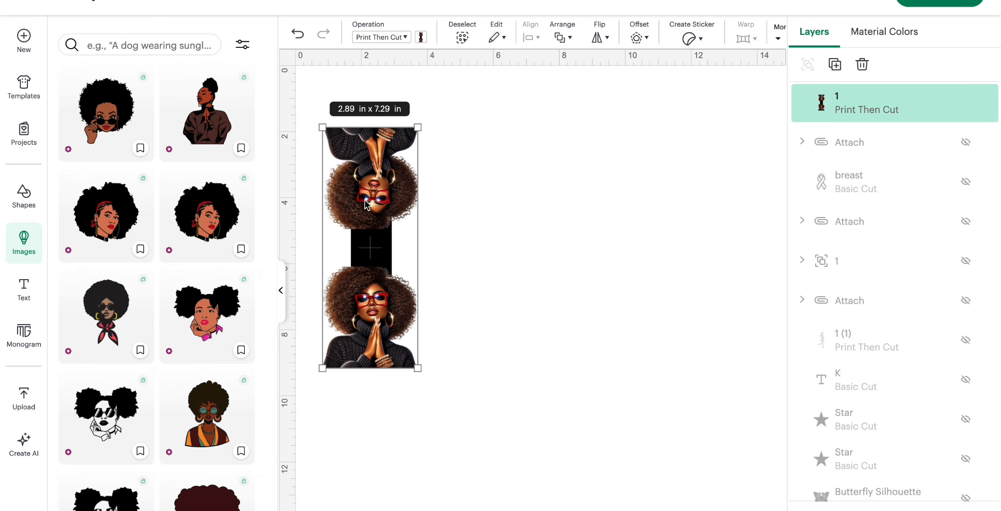
- Start another image upload with 2.png from the Afro Bookmarks 2 folder, and dismiss the Force Quit Applications window
left_click(22, 400)
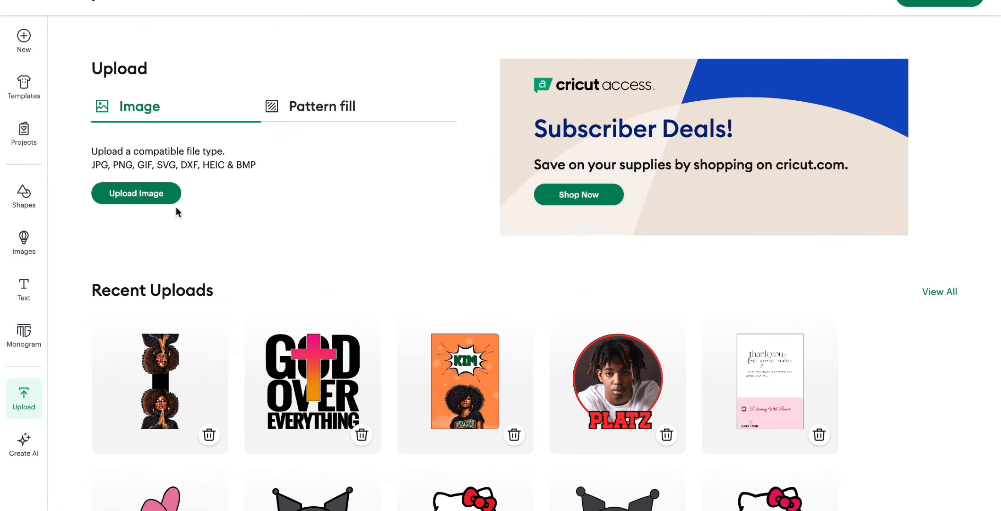
left_click(146, 201)
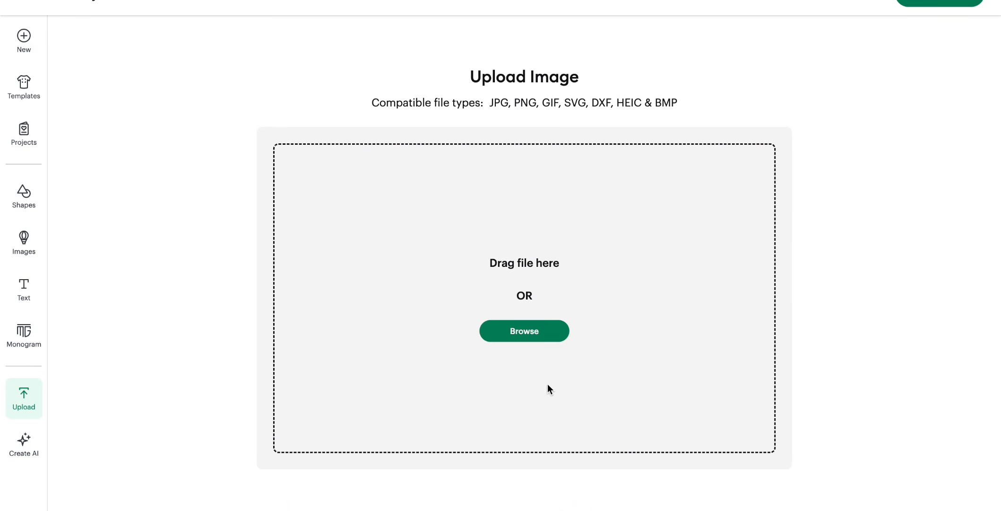
left_click(523, 330)
left_click(465, 205)
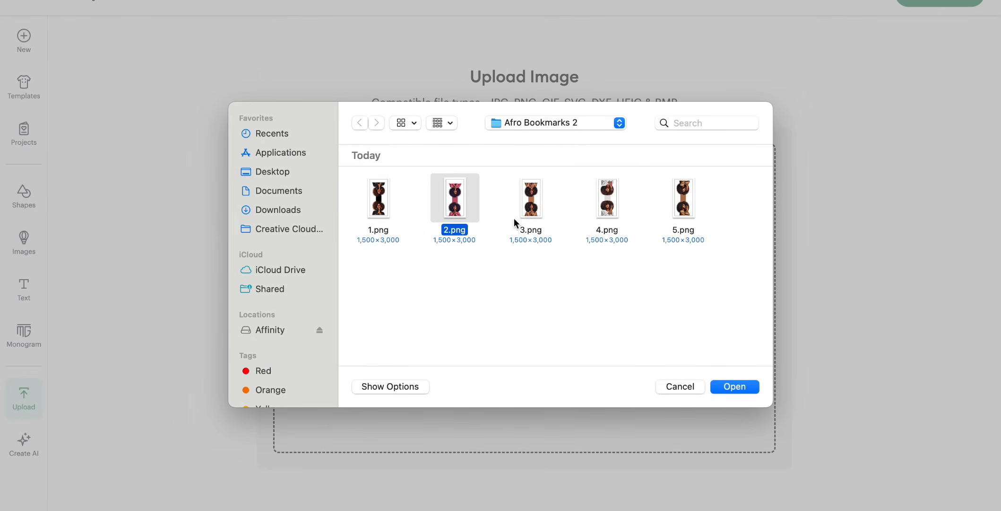
left_click(733, 386)
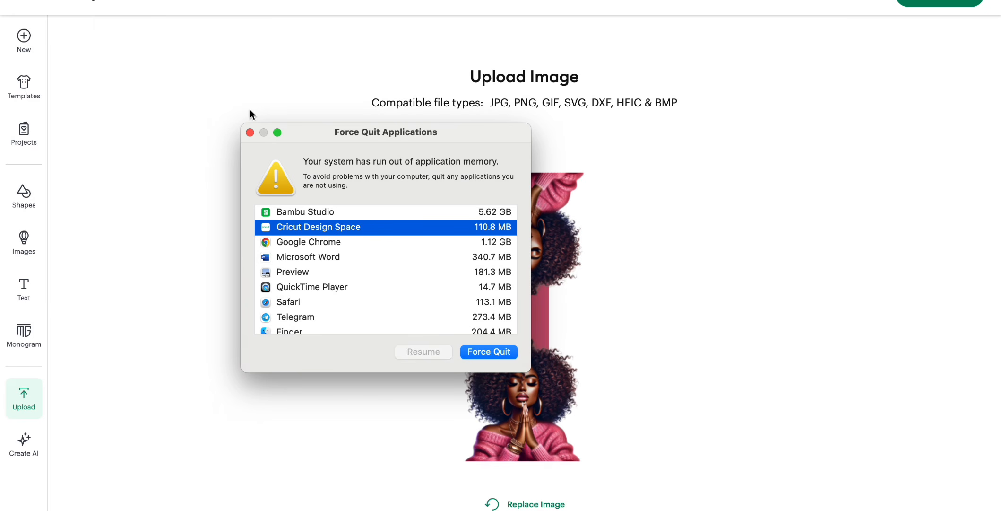
left_click(250, 133)
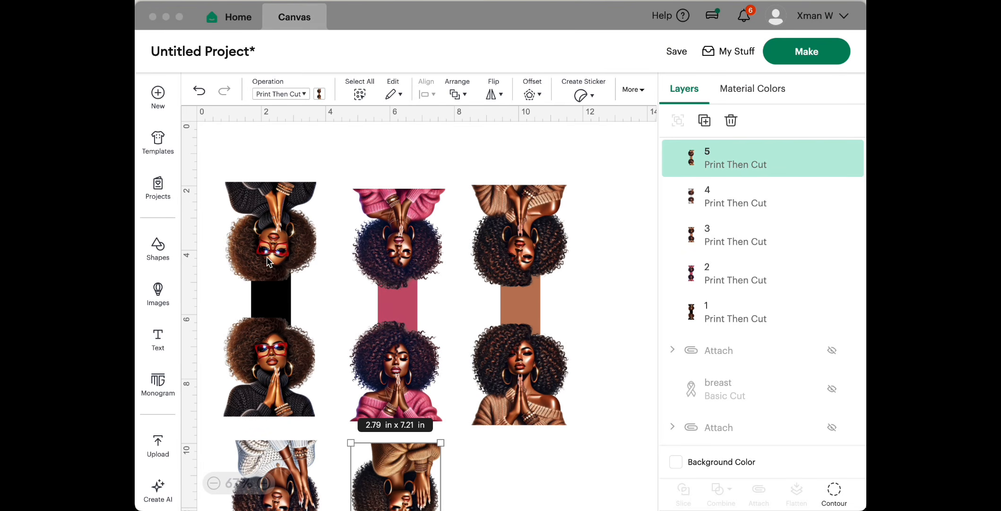
- Move the black bookmark slightly up and add a rounded-corner offset of about 0.097 in around it
left_click(260, 201)
left_click(264, 205)
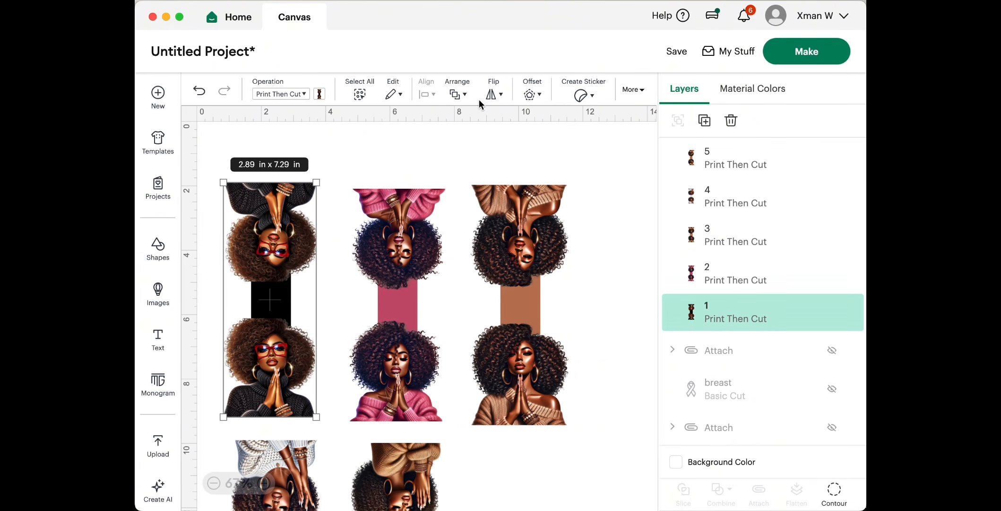
left_click_drag(268, 234, 267, 223)
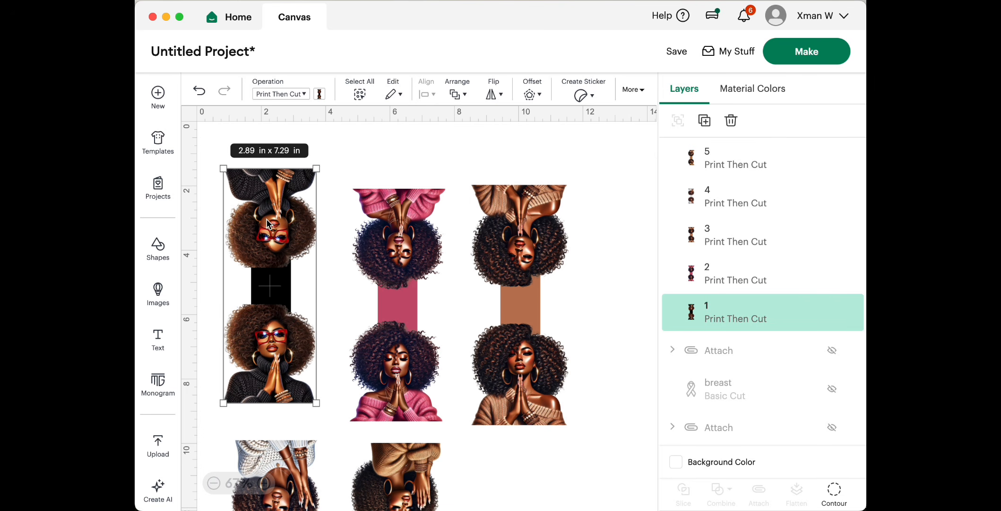
left_click(539, 95)
left_click_drag(545, 149, 539, 149)
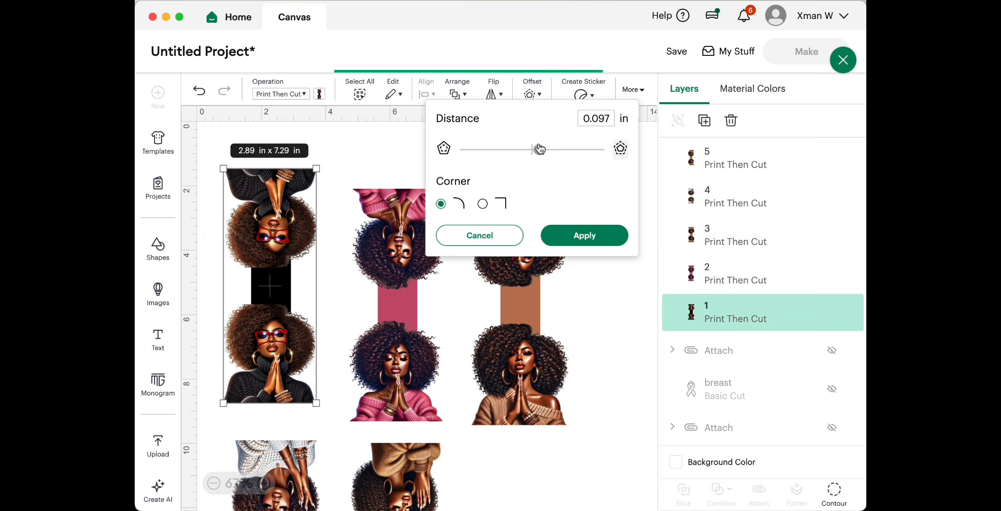
left_click(596, 236)
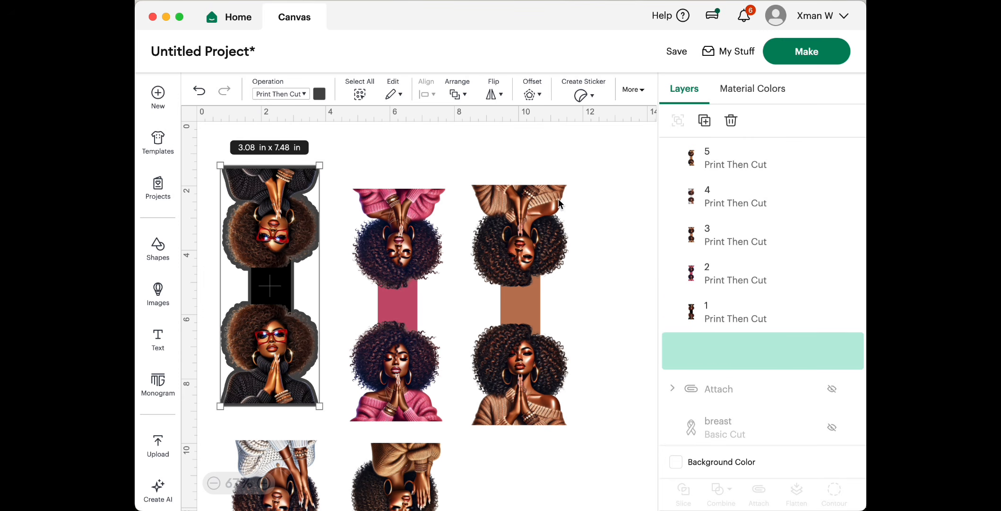
- Color the black bookmark's offset white and flatten it together with the bookmark image
left_click(320, 94)
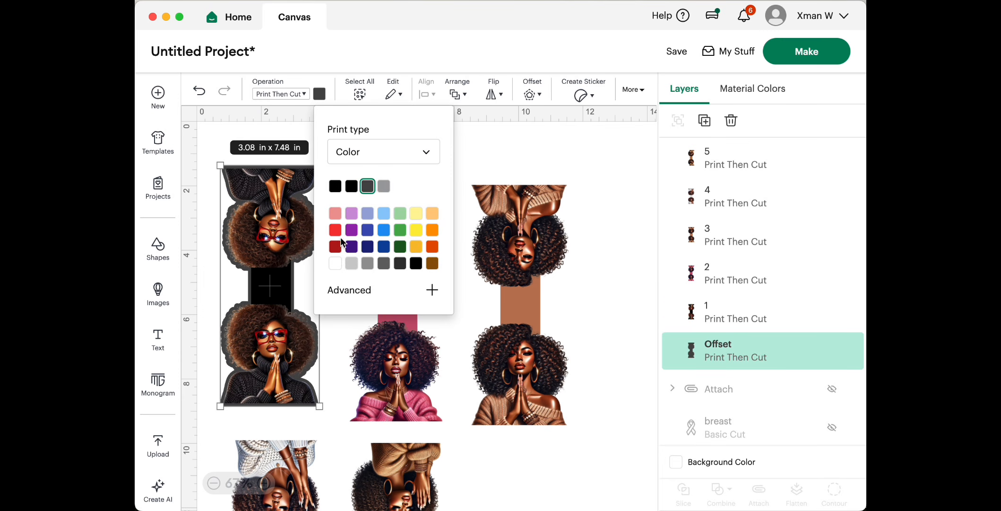
left_click(336, 263)
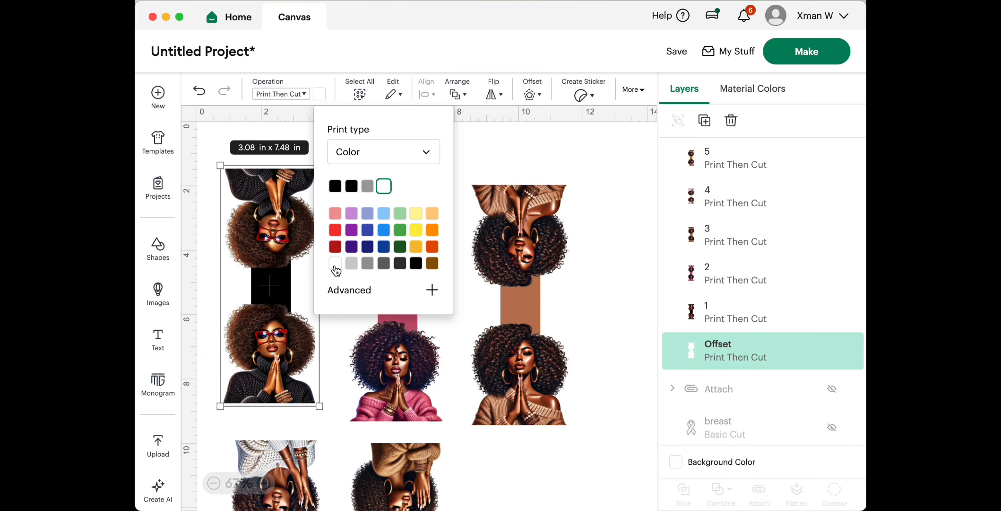
left_click(494, 146)
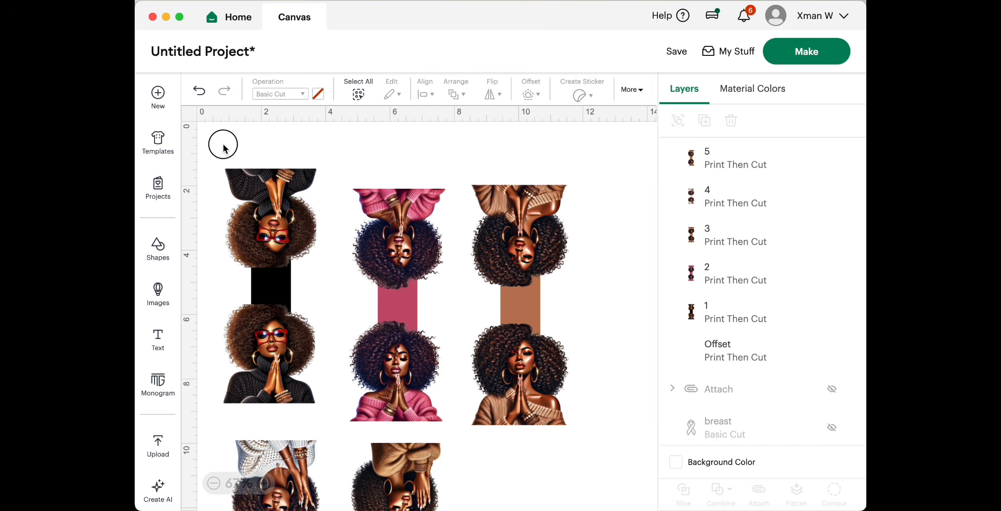
left_click_drag(224, 148, 326, 412)
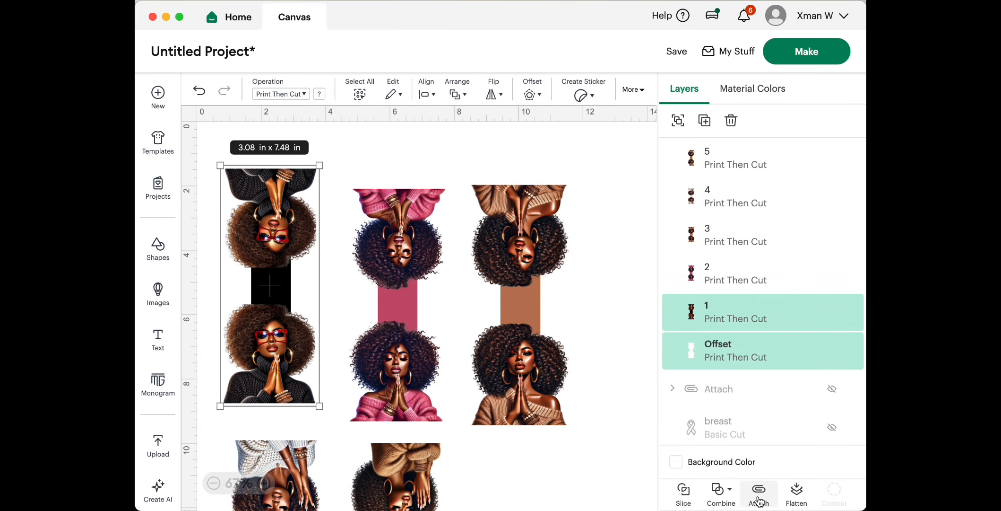
left_click(759, 494)
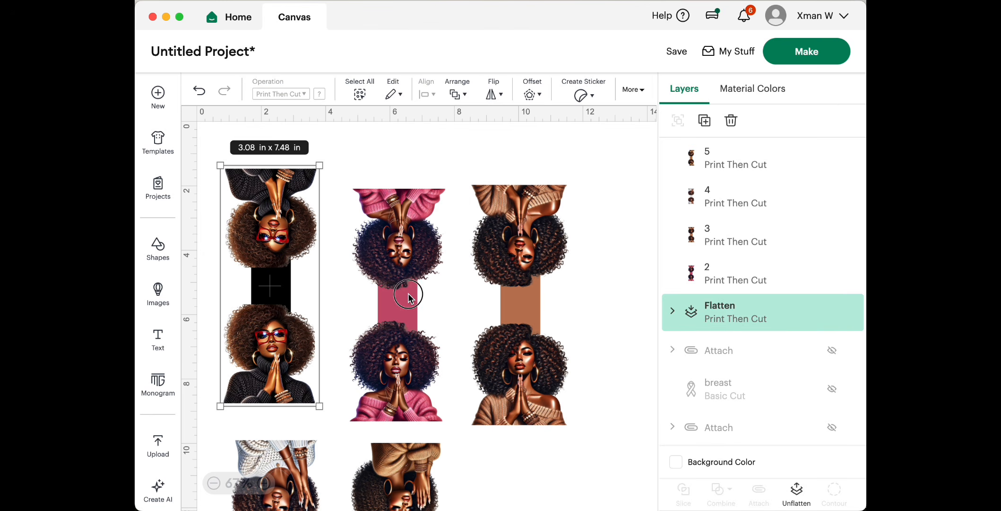
- Move the pink and brown bookmarks roughly level with the black one, and add an offset around the pink bookmark
left_click_drag(408, 297, 410, 279)
left_click_drag(520, 289, 540, 266)
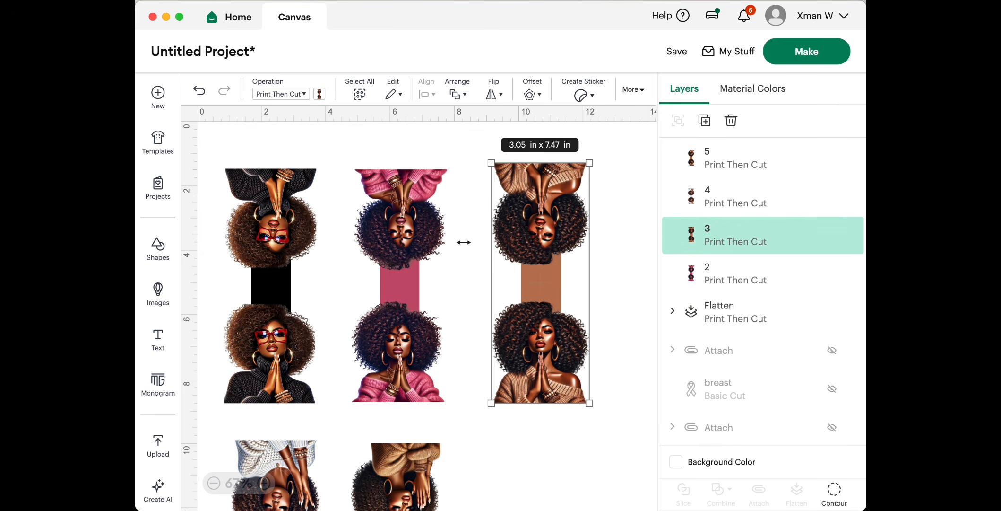
left_click_drag(353, 155, 453, 407)
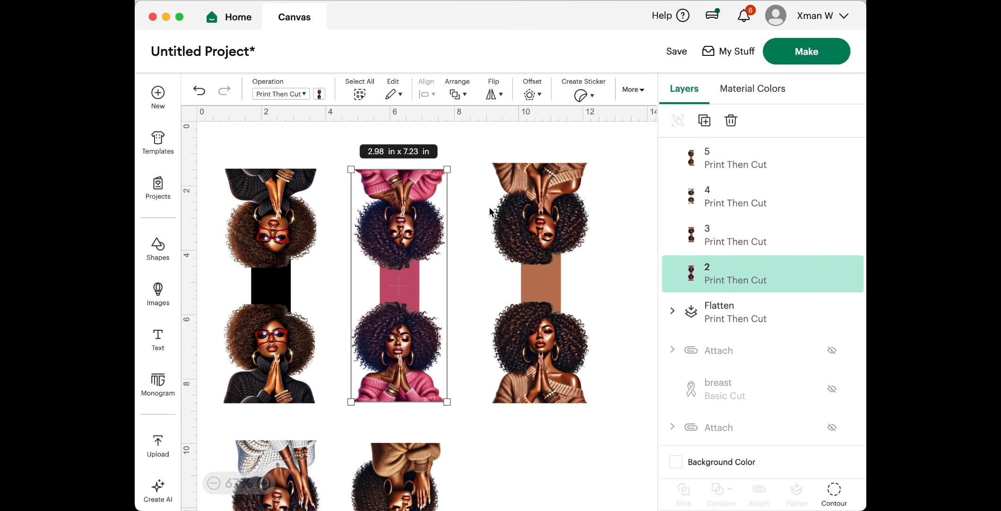
left_click(535, 95)
left_click(576, 243)
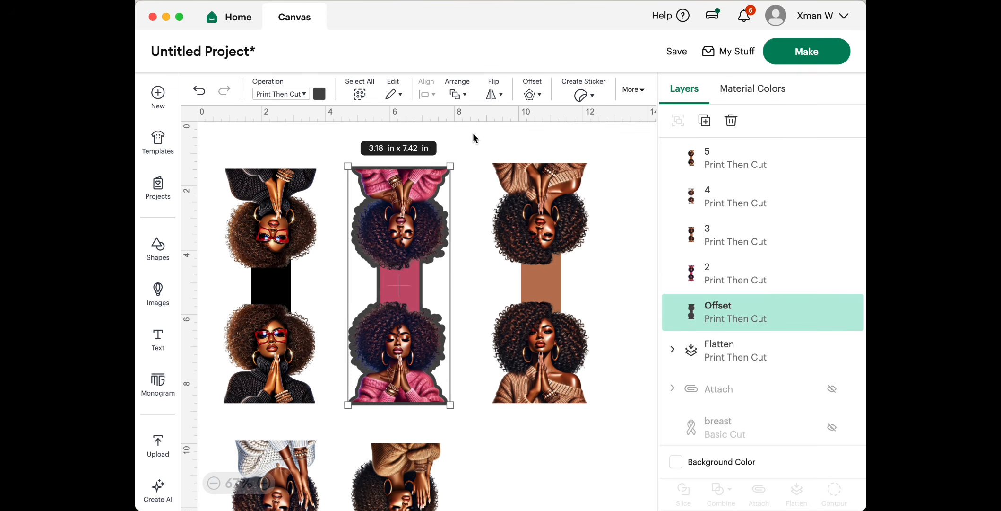
- Color the pink bookmark's offset salmon pink, and attach and flatten it with the bookmark image
left_click(319, 94)
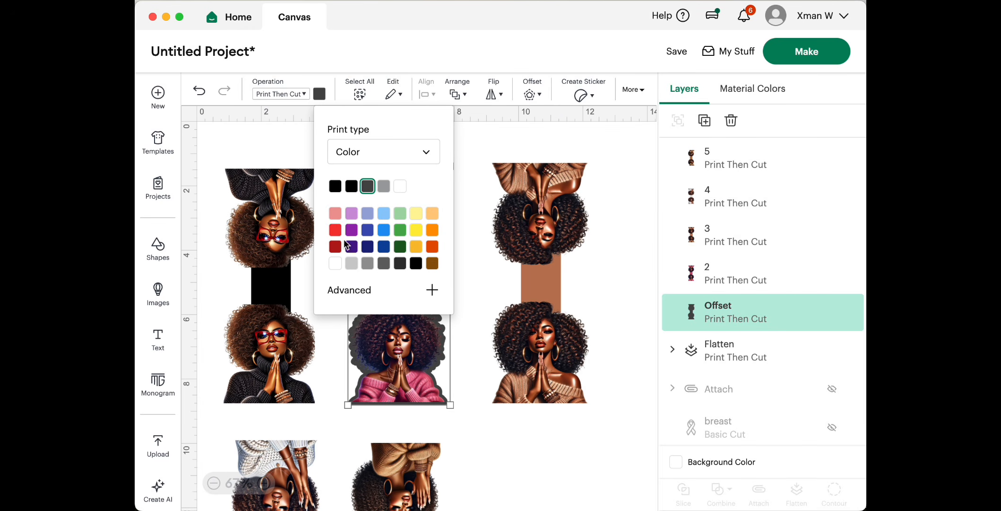
left_click(335, 214)
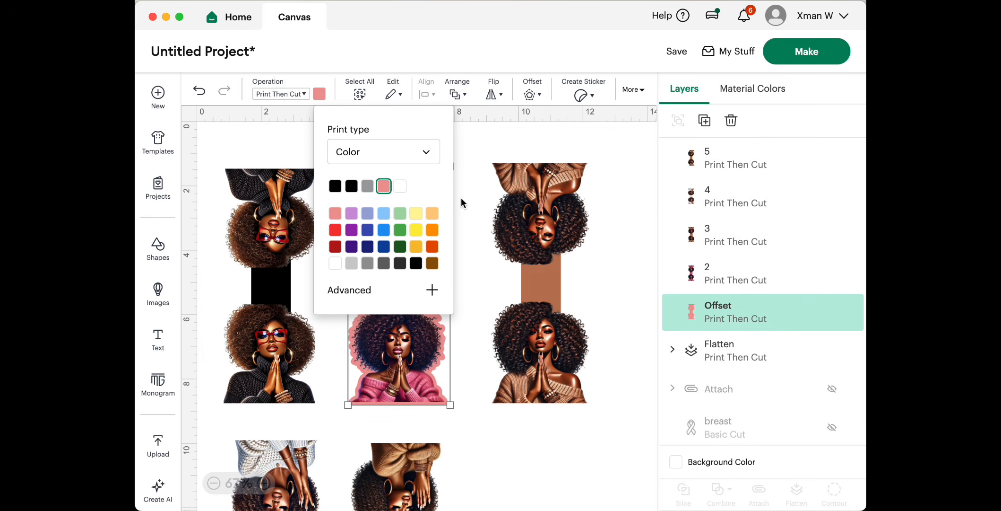
left_click(469, 184)
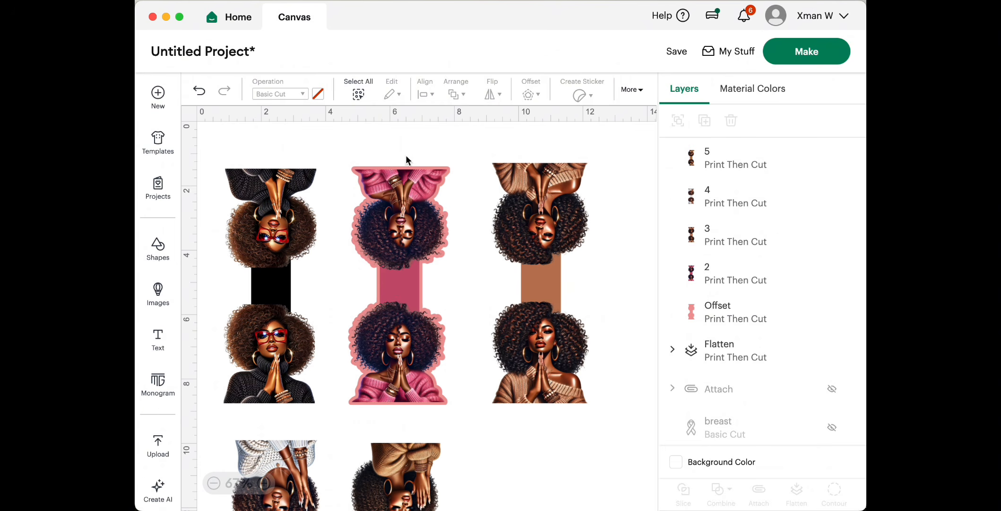
left_click_drag(353, 149, 452, 406)
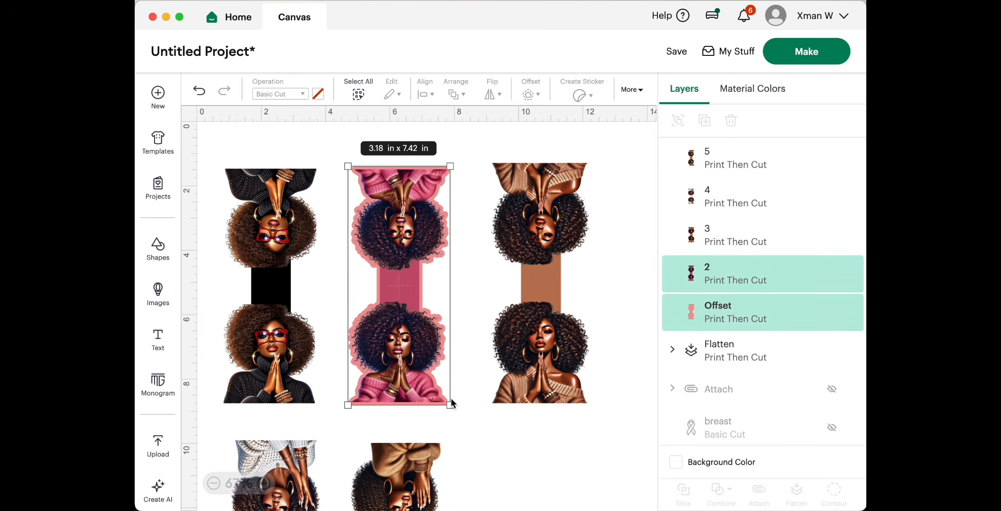
left_click(759, 491)
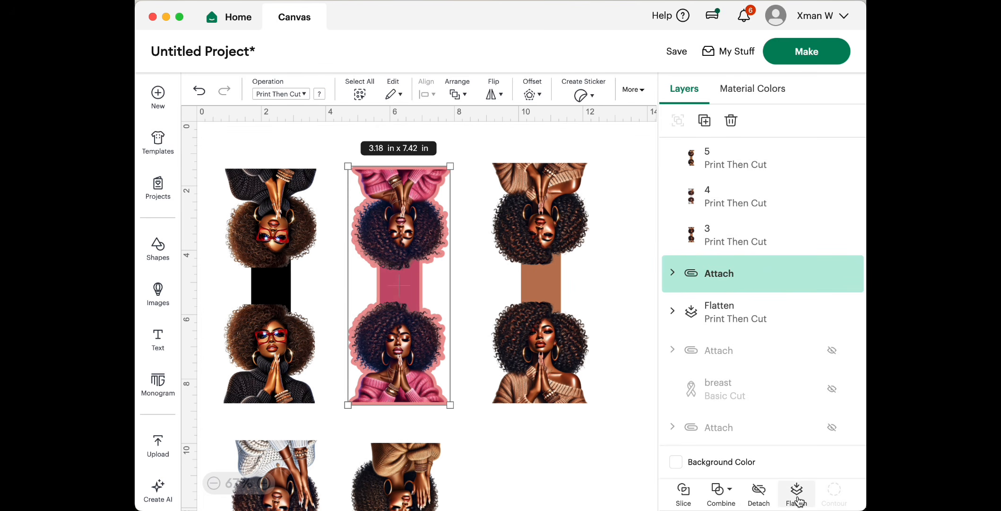
left_click(797, 491)
- Add an offset around the off-shoulder brown bookmark in the upper row
left_click_drag(618, 407, 549, 331)
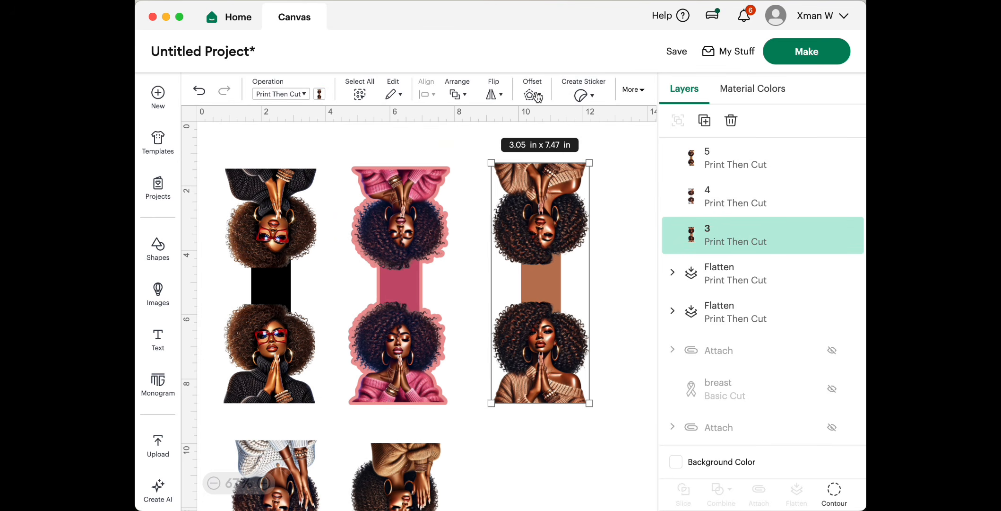
left_click(537, 96)
left_click(580, 231)
- Color the off-shoulder brown bookmark's offset dark brown, and attach and flatten it with the bookmark image
left_click(320, 94)
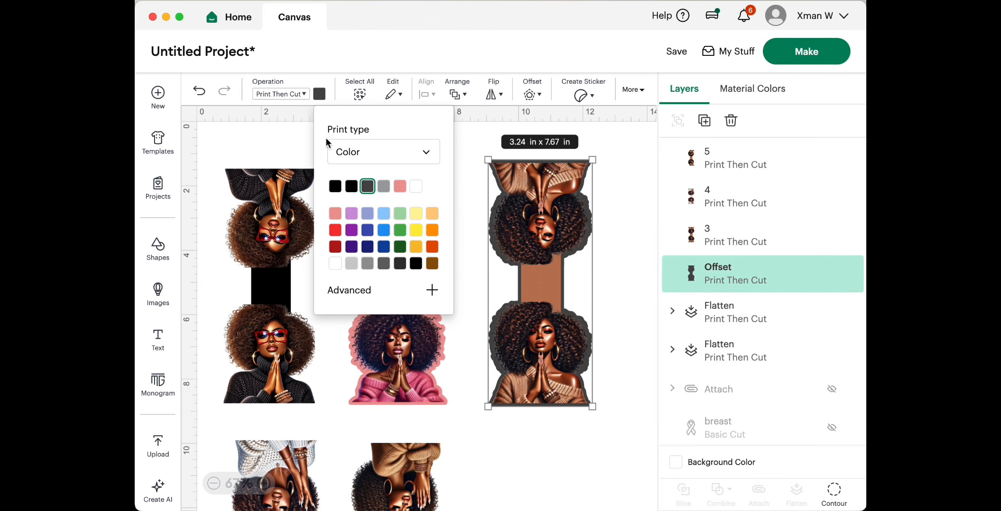
left_click(432, 263)
left_click(612, 315)
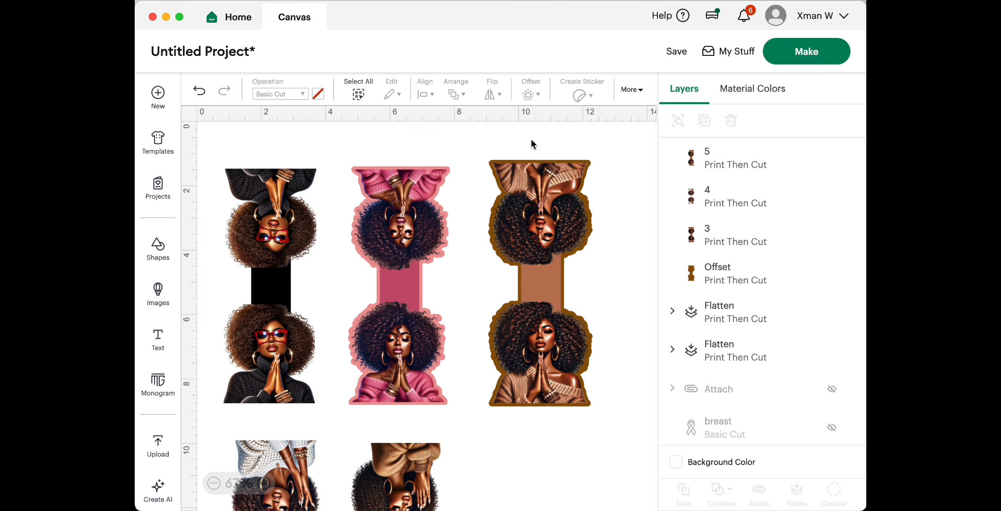
left_click_drag(490, 140, 606, 400)
left_click(759, 492)
left_click(797, 493)
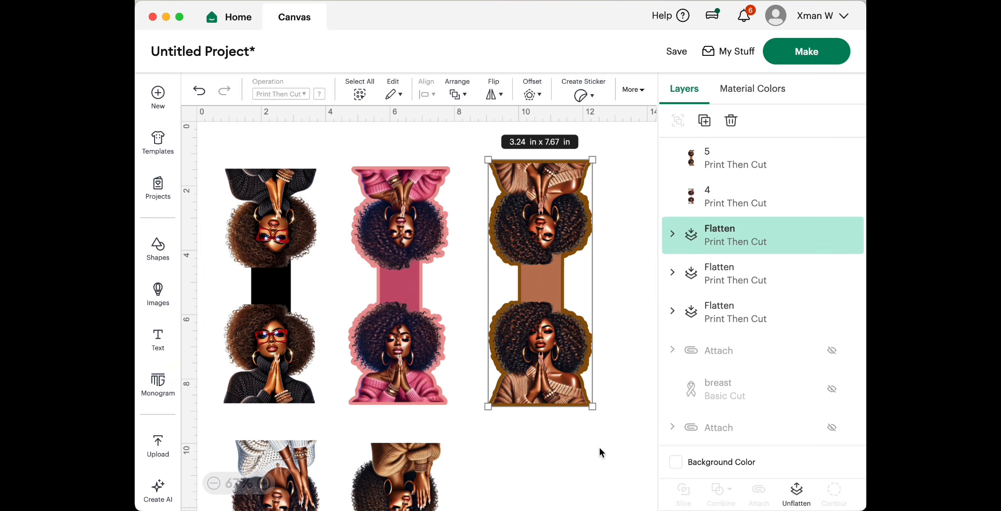
- Add an offset around the white-sweater bookmark in the lower row
scroll(527, 413, "down", 5)
left_click_drag(225, 212, 293, 442)
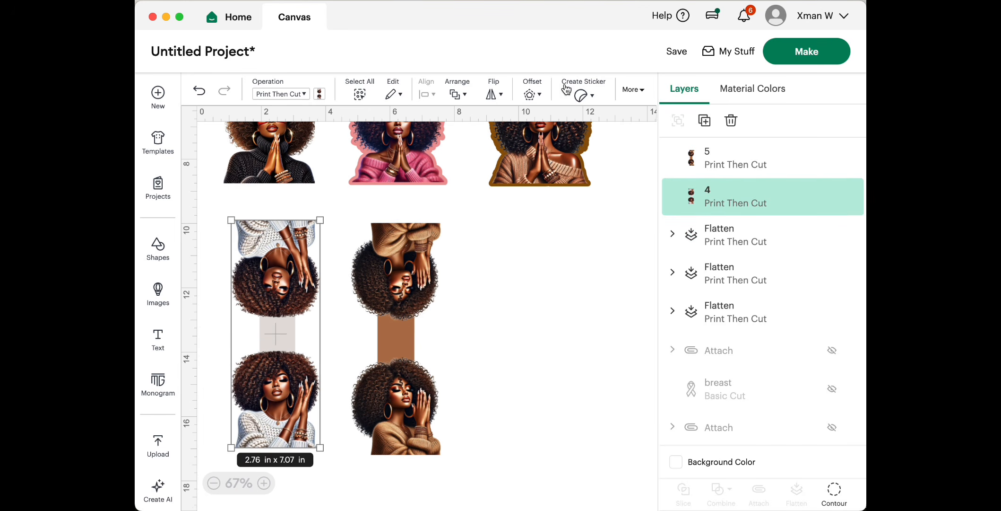
left_click(540, 96)
left_click(584, 235)
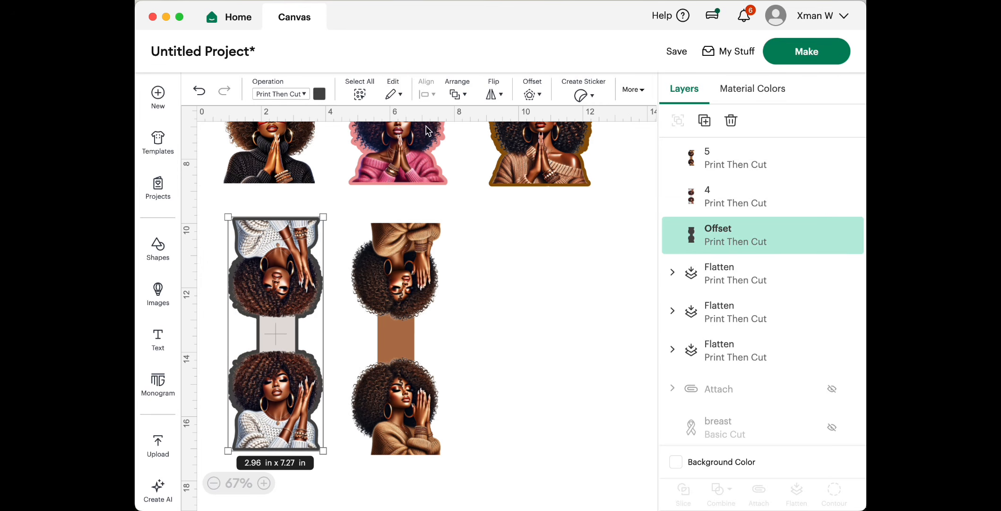
- Color the white-sweater bookmark's offset light gray and flatten it together with the bookmark image
left_click(320, 94)
left_click(351, 263)
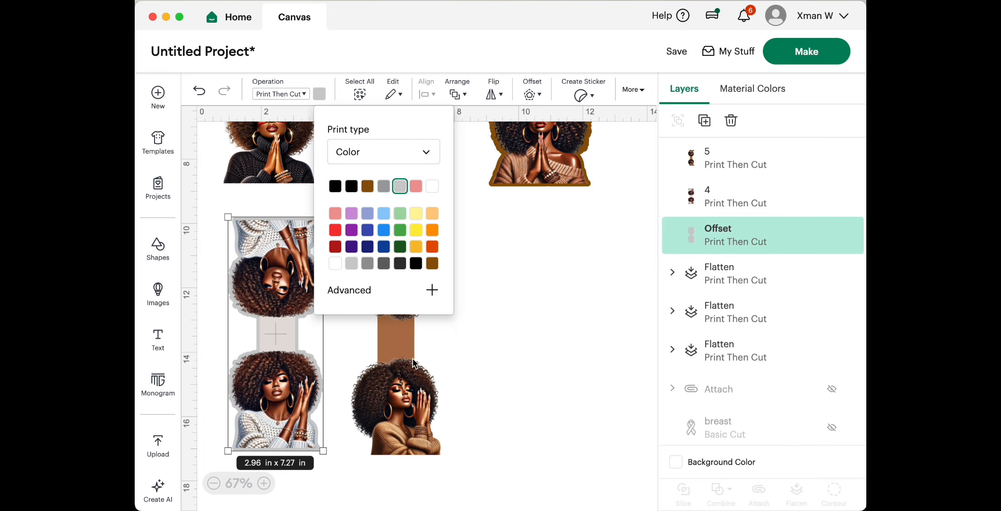
left_click(525, 374)
left_click_drag(230, 201, 308, 443)
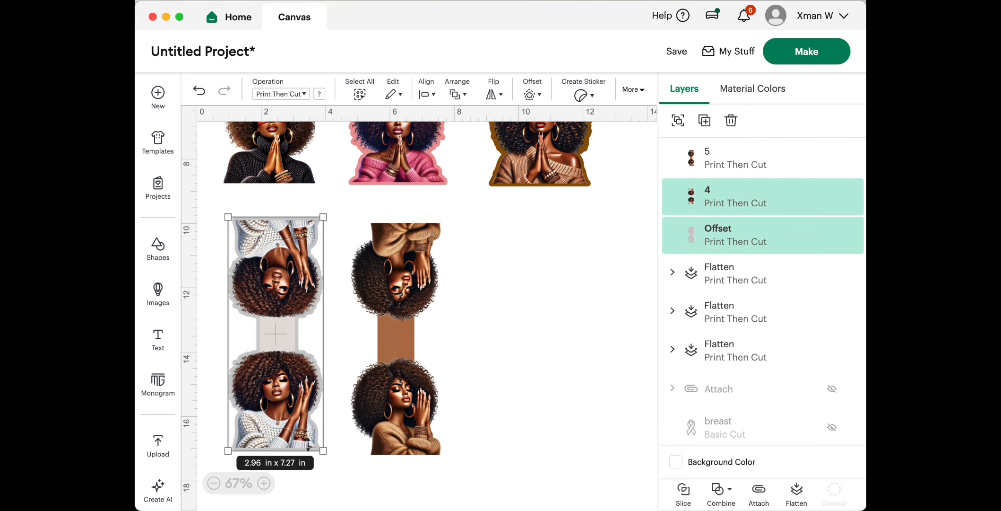
left_click(796, 491)
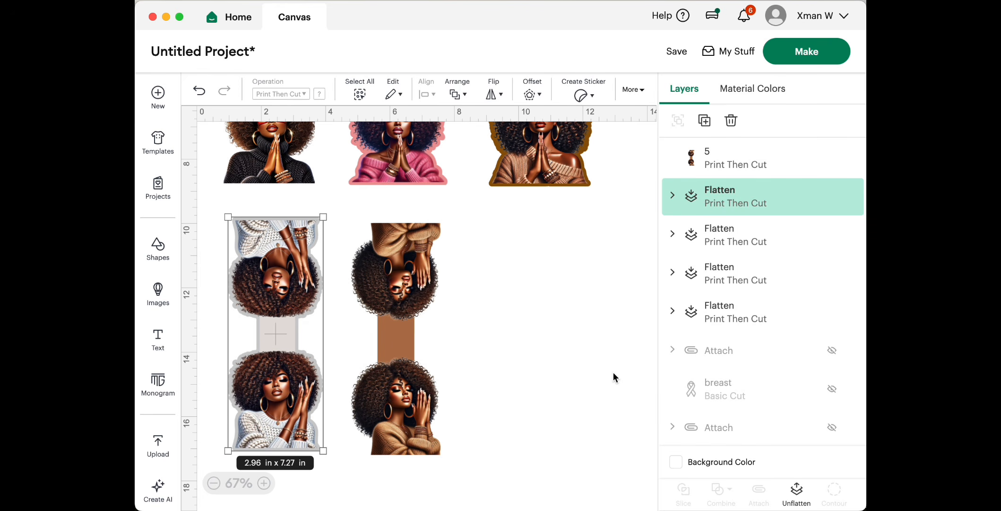
- Add an offset around the tan-sweater bookmark in the lower row
left_click_drag(370, 222, 445, 453)
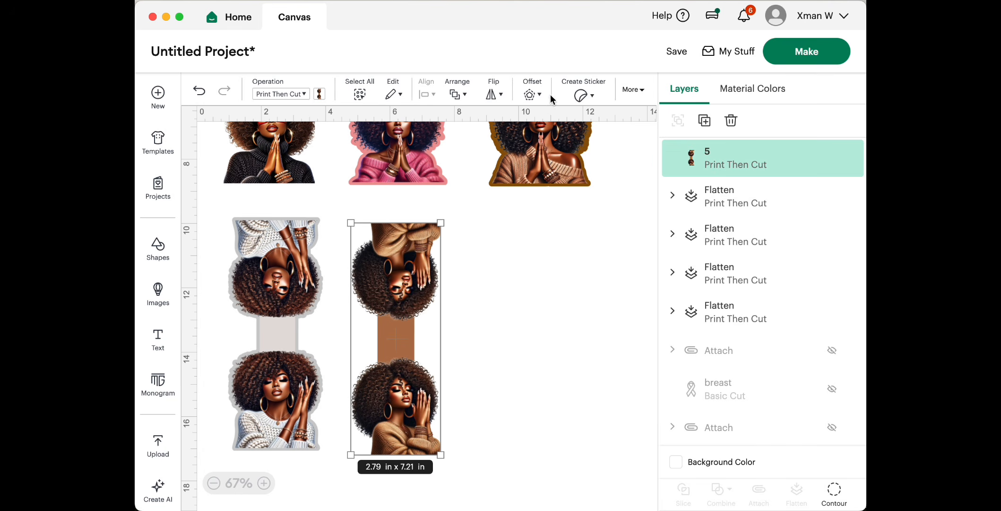
left_click(533, 94)
left_click(582, 233)
- Color the tan-sweater bookmark's offset white, and attach and flatten it with the bookmark image
left_click(319, 93)
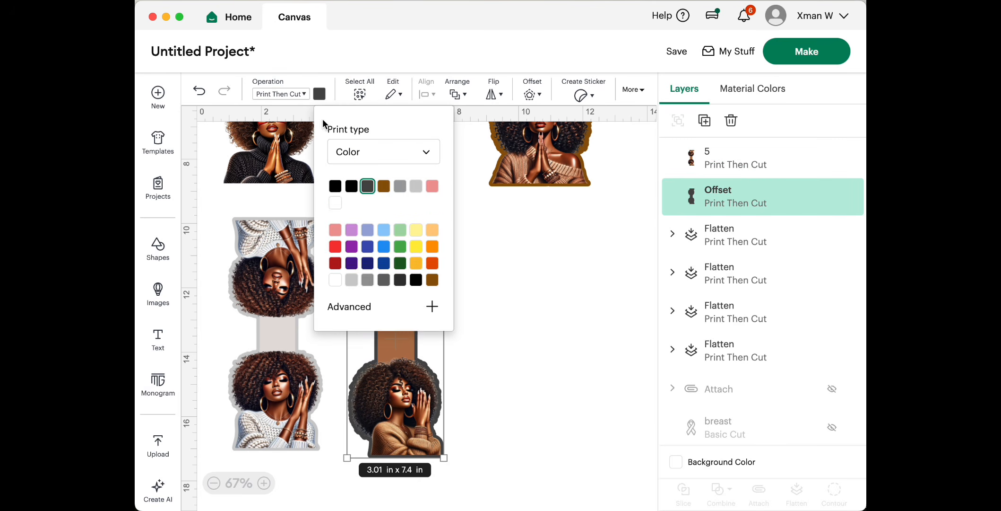
left_click(335, 202)
left_click(508, 338)
left_click_drag(355, 204, 451, 454)
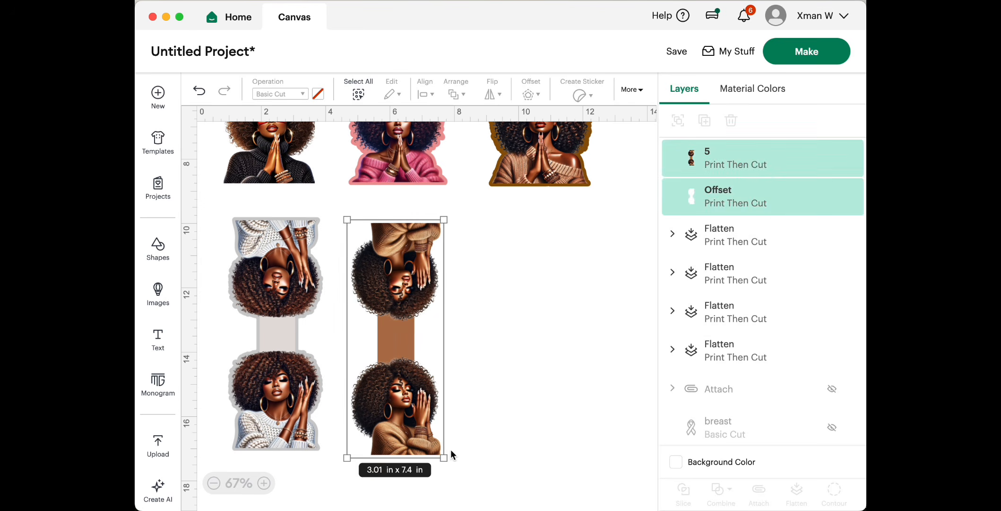
left_click(758, 494)
left_click(797, 495)
left_click(621, 409)
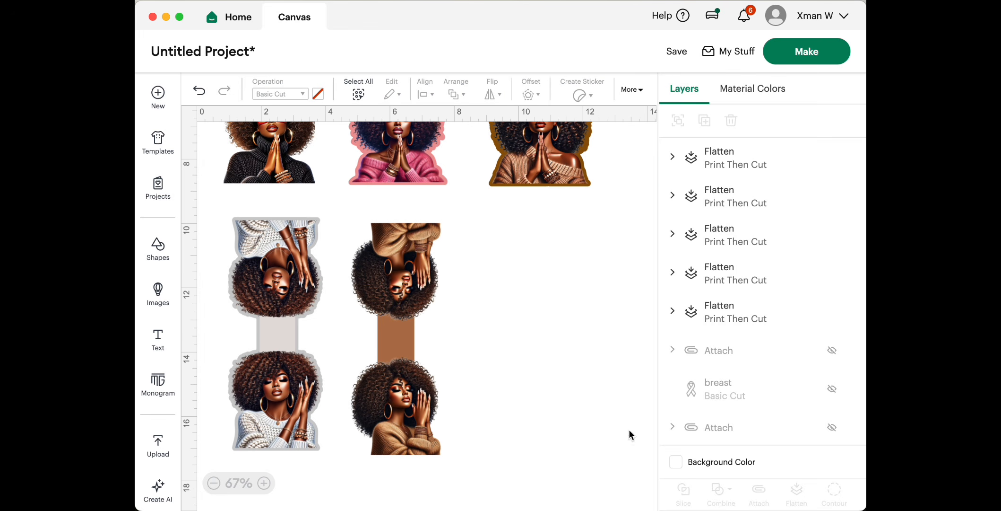
- Set the canvas background color to black and check the offsets of all five bookmarks against it
left_click(676, 462)
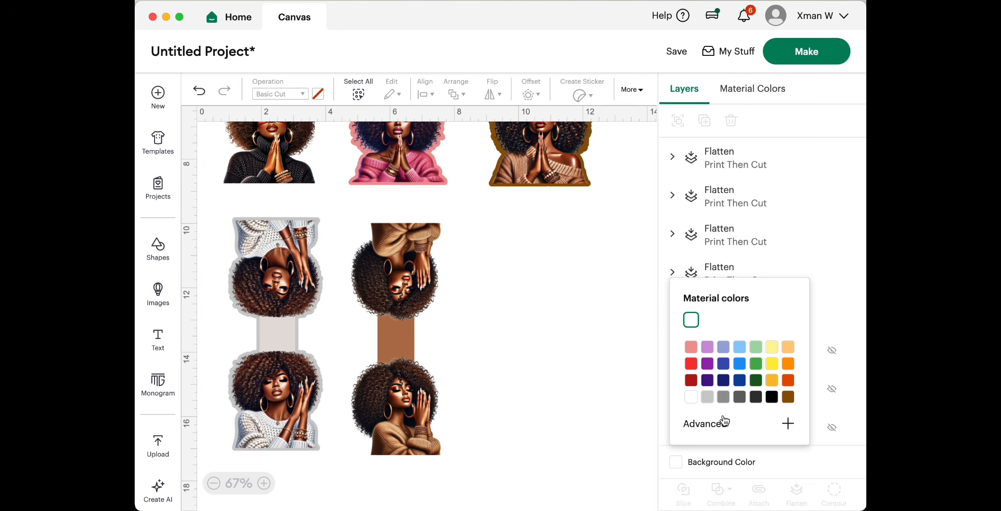
left_click(771, 348)
left_click(772, 398)
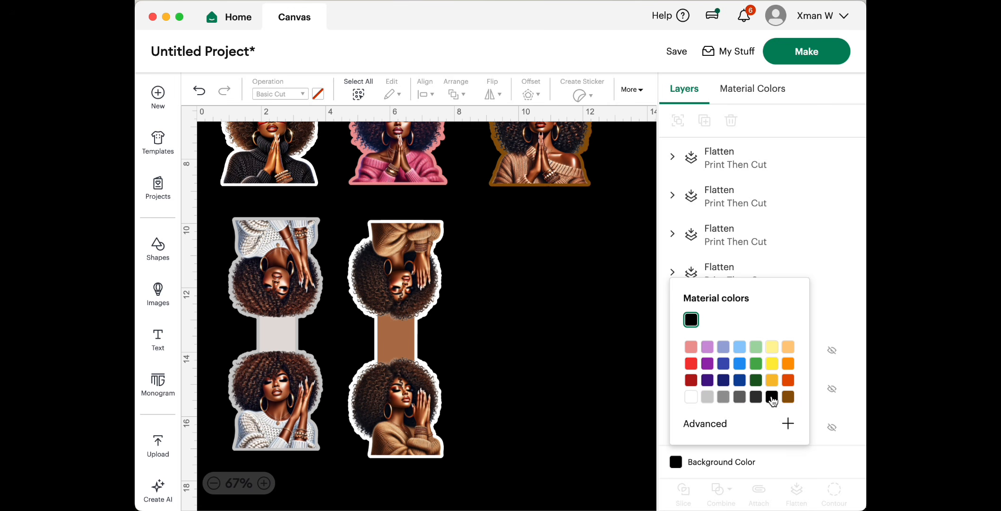
scroll(527, 306, "up", 4)
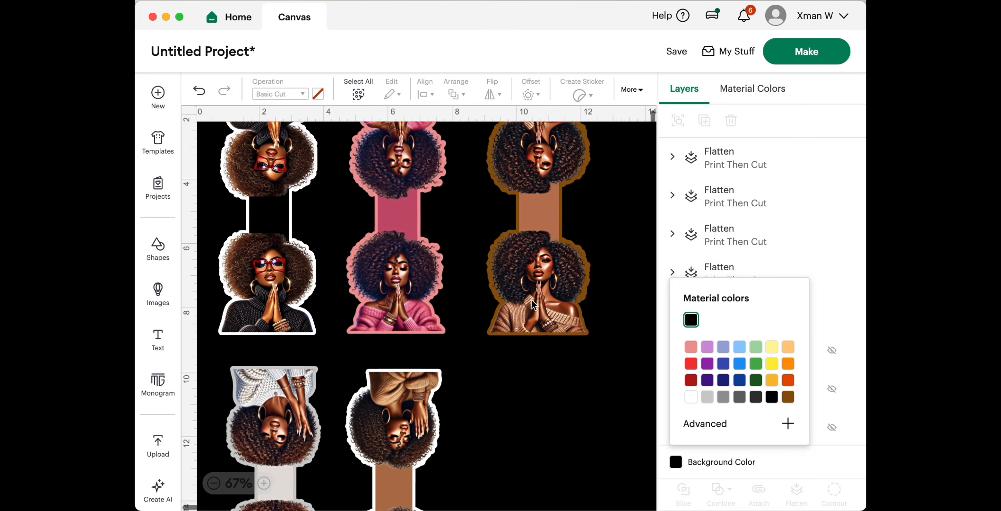
scroll(533, 305, "down", 2)
scroll(533, 305, "up", 6)
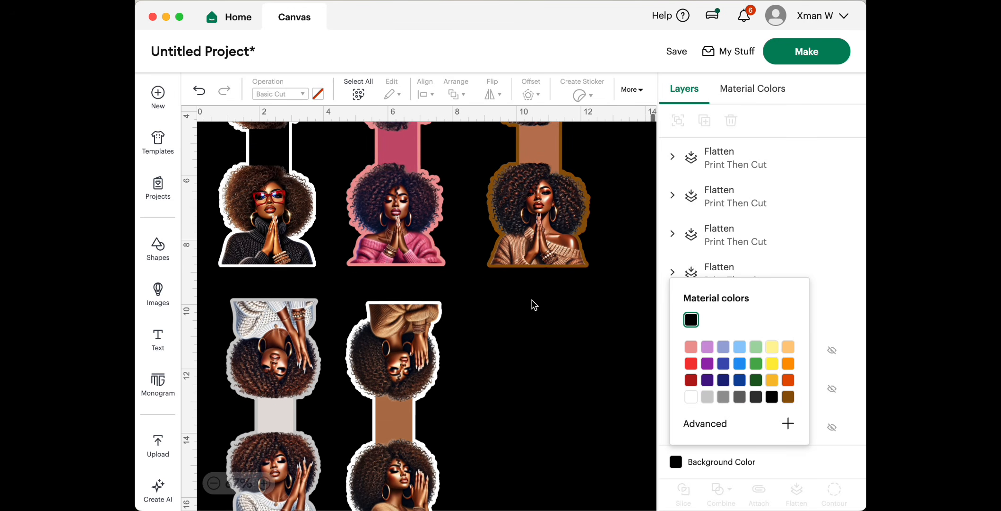
- Scale down the upper-row bookmarks to about 2.98 x 7.23 in (black), 3.03 x 7.08 in (pink) and 3.04 x 7.18 in (brown)
left_click(547, 258)
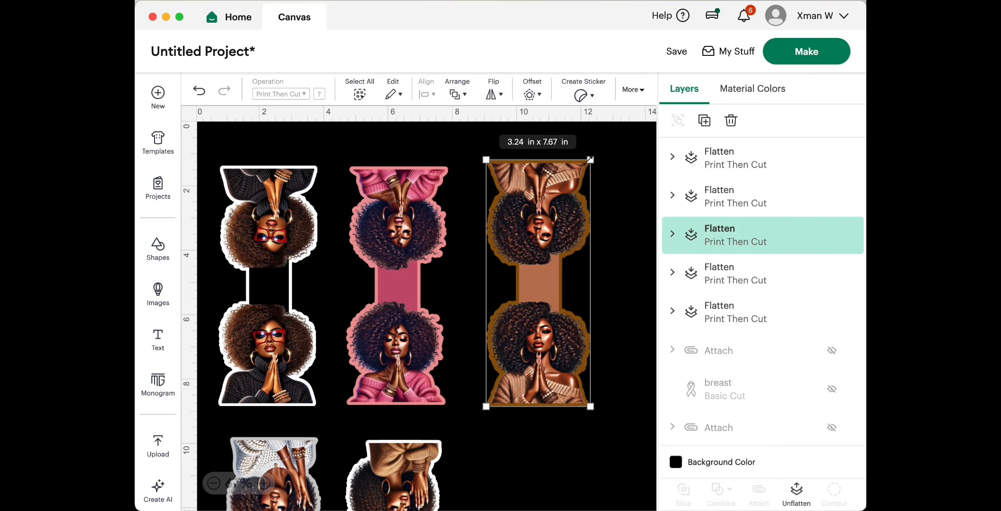
left_click_drag(586, 162, 586, 172)
left_click(419, 200)
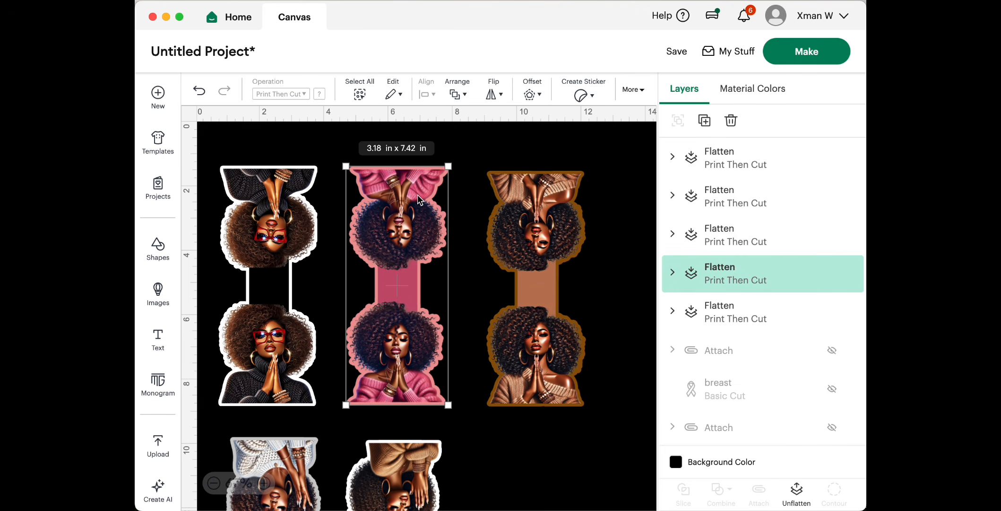
left_click_drag(440, 168, 445, 173)
left_click(283, 205)
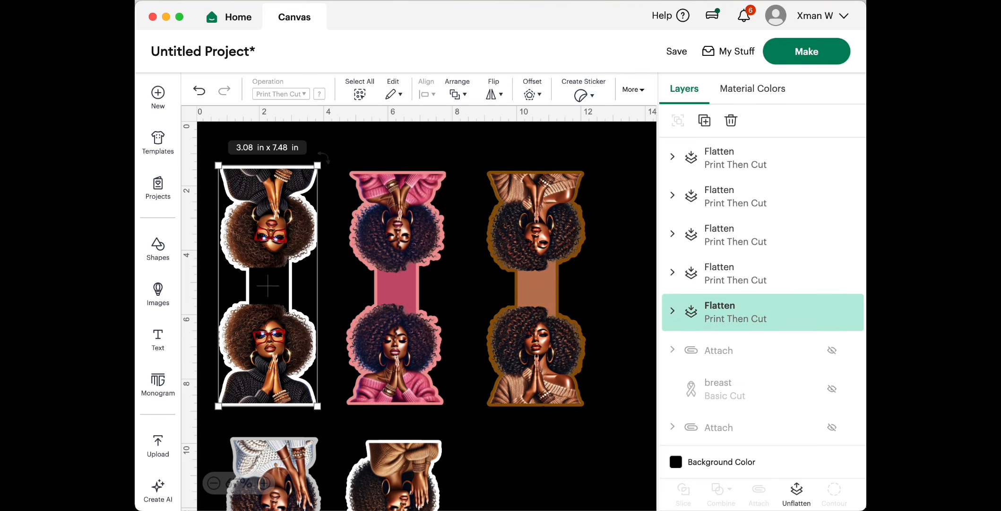
left_click_drag(318, 165, 314, 174)
left_click(411, 210)
left_click_drag(445, 173, 443, 178)
left_click(522, 201)
left_click_drag(586, 169, 586, 178)
- Preview how the five bookmarks are laid out on the Print Then Cut mats, and return to the canvas
scroll(470, 275, "down", 5)
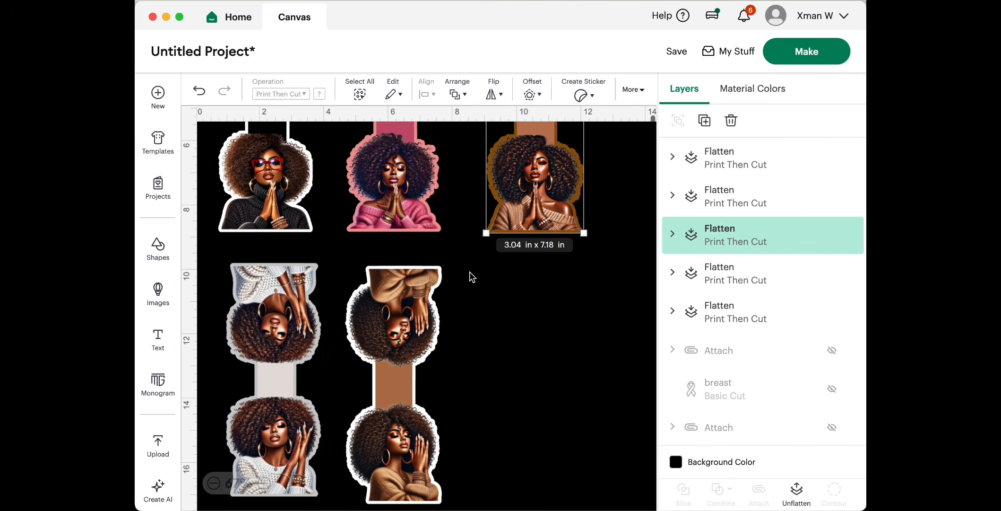
left_click(289, 308)
left_click(410, 284)
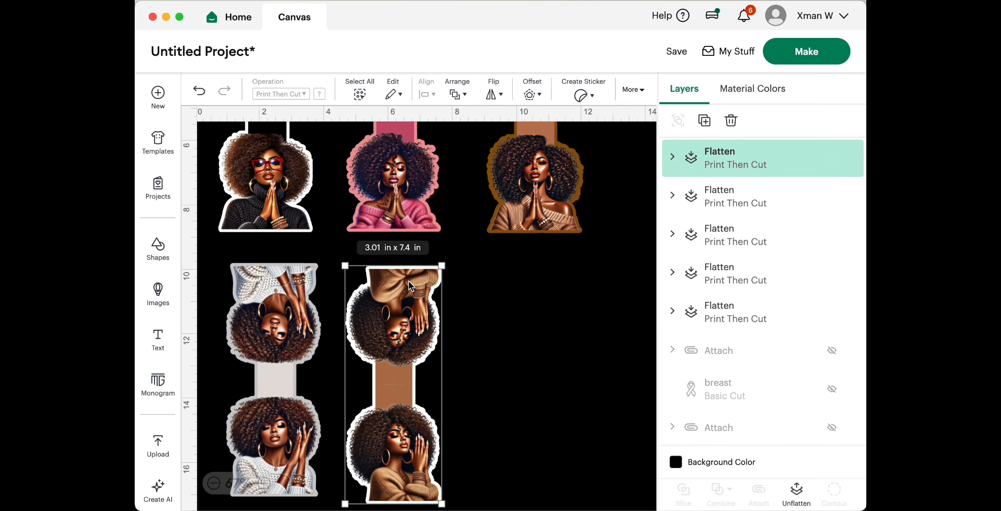
left_click(804, 54)
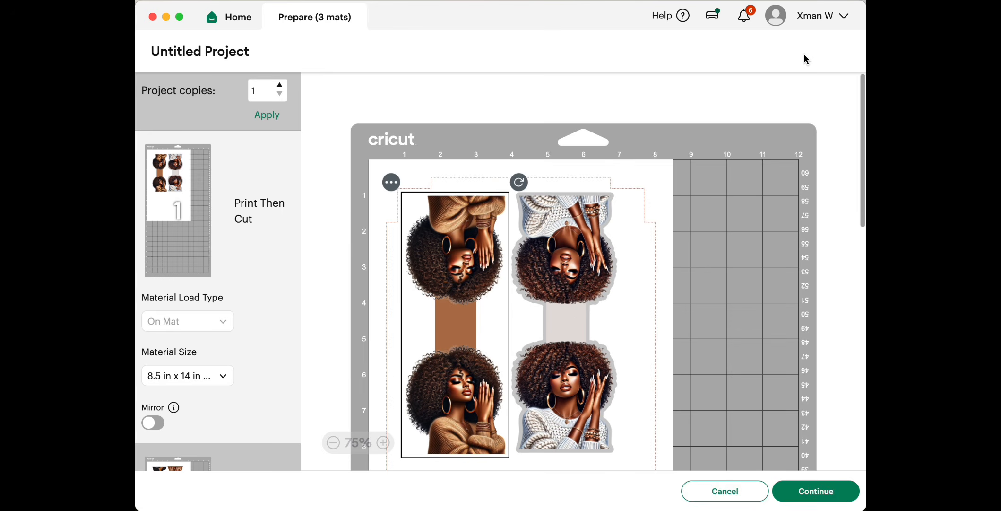
scroll(569, 312, "down", 10)
left_click(699, 503)
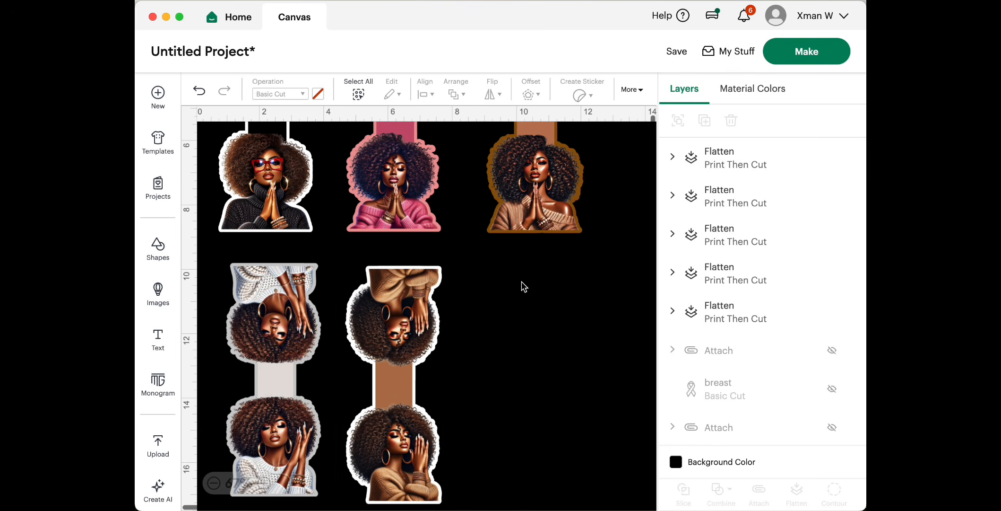
- Hide the pink bookmark and move the off-shoulder brown bookmark into its place beside the black one
left_click(396, 362)
scroll(456, 291, "up", 6)
left_click(456, 291)
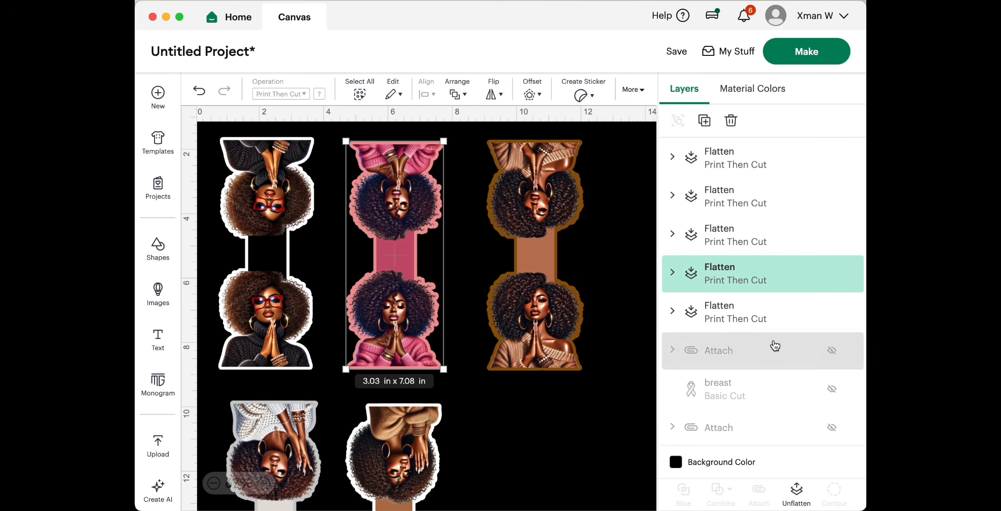
left_click(832, 273)
left_click_drag(573, 342, 431, 347)
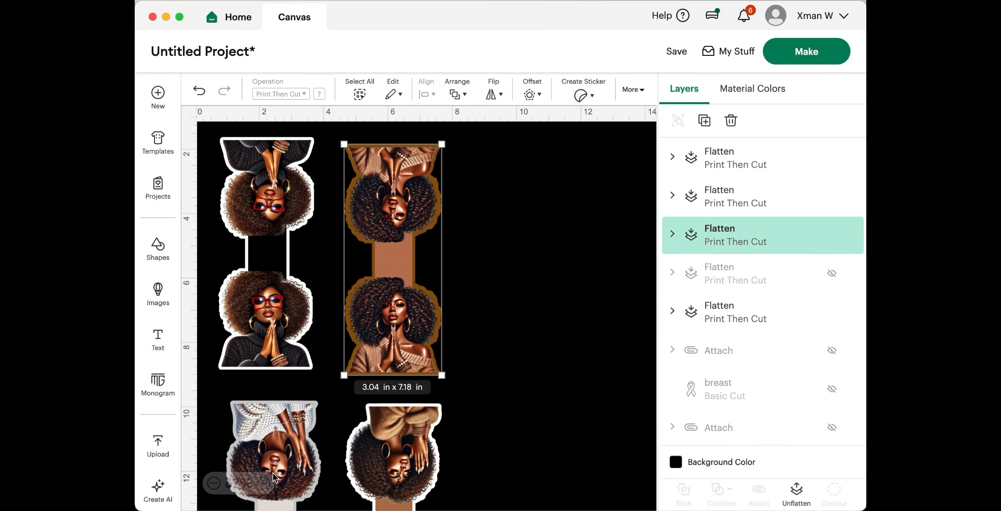
- Move the tan-sweater bookmark to the end of the upper row, and slightly scale down that bookmark and the black one
left_click_drag(280, 451, 531, 257)
key("super+z")
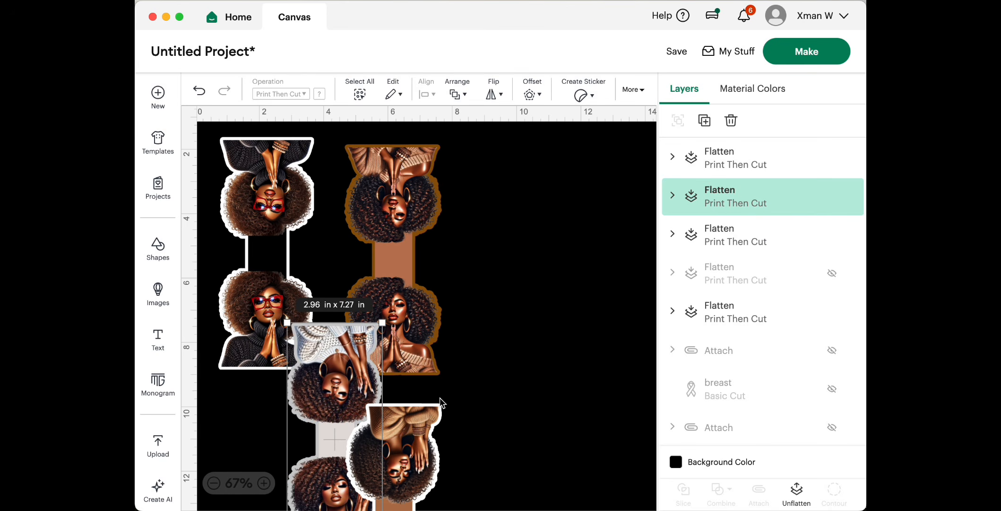
left_click_drag(409, 451, 533, 186)
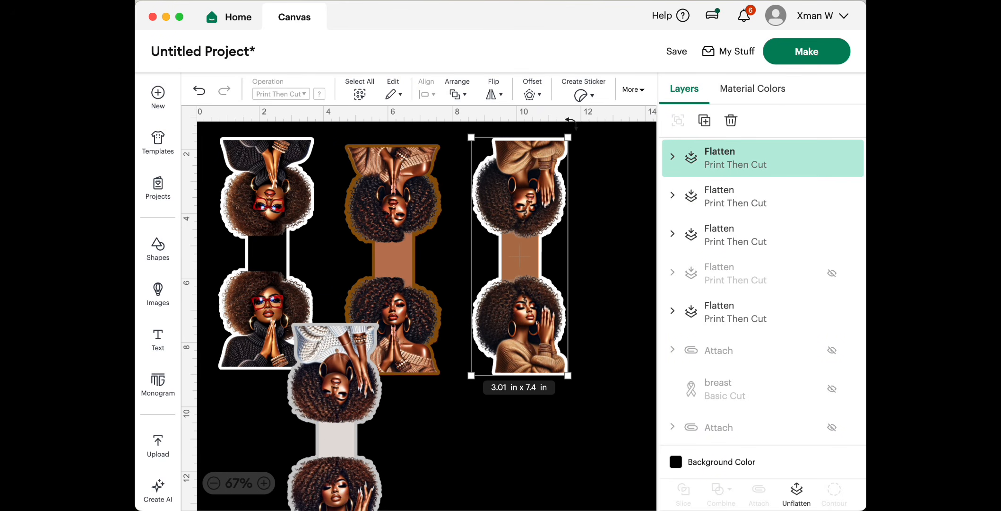
left_click_drag(568, 135, 565, 147)
left_click(243, 182)
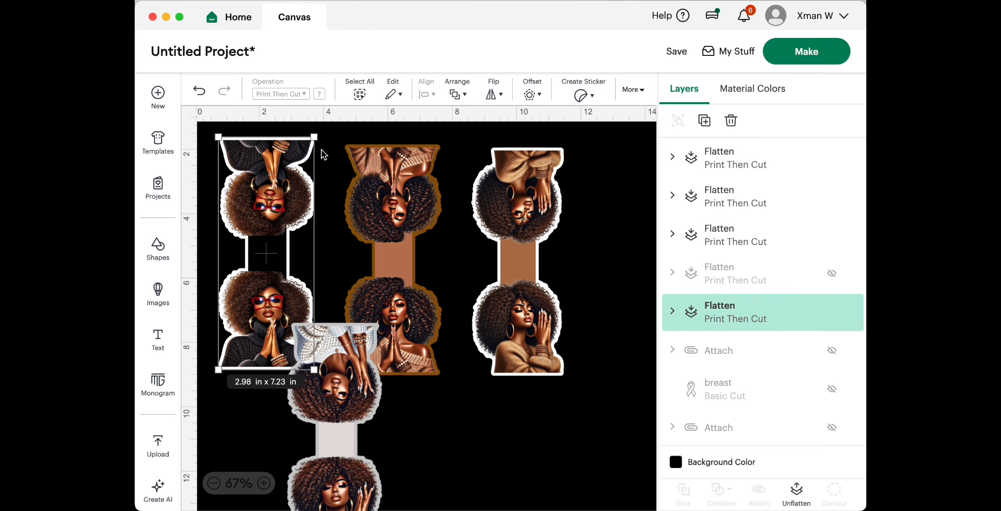
left_click_drag(314, 137, 311, 142)
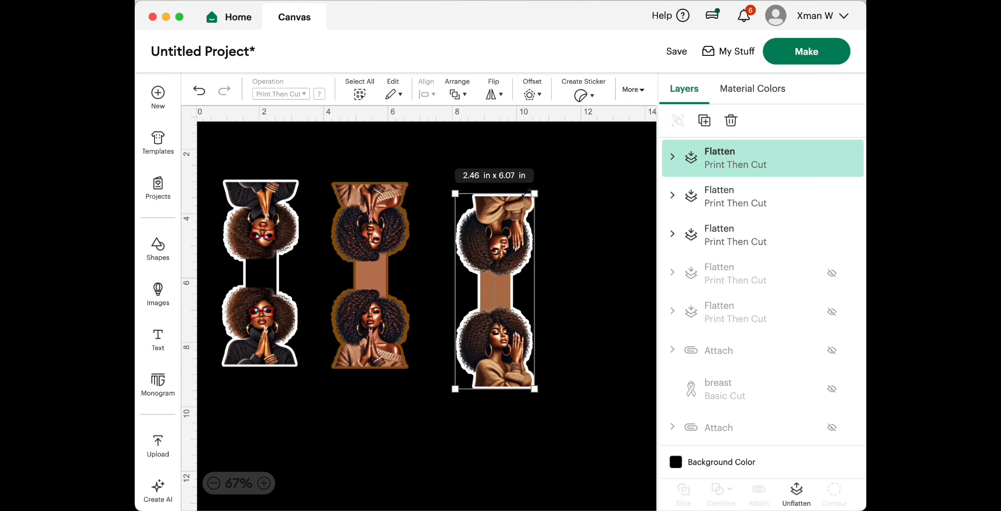
- Move the tan-sweater bookmark level with the black and brown bookmarks and group the three visible bookmarks
left_click_drag(485, 242, 465, 223)
left_click_drag(586, 377, 211, 168)
key("super+g")
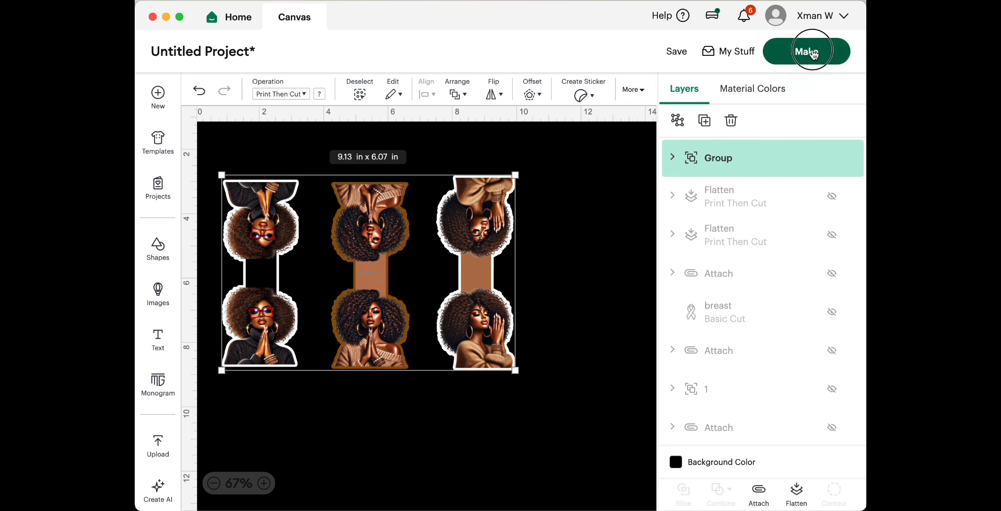
- Preview how the three grouped bookmarks fit on the Print Then Cut mat, and return to the canvas
left_click(812, 52)
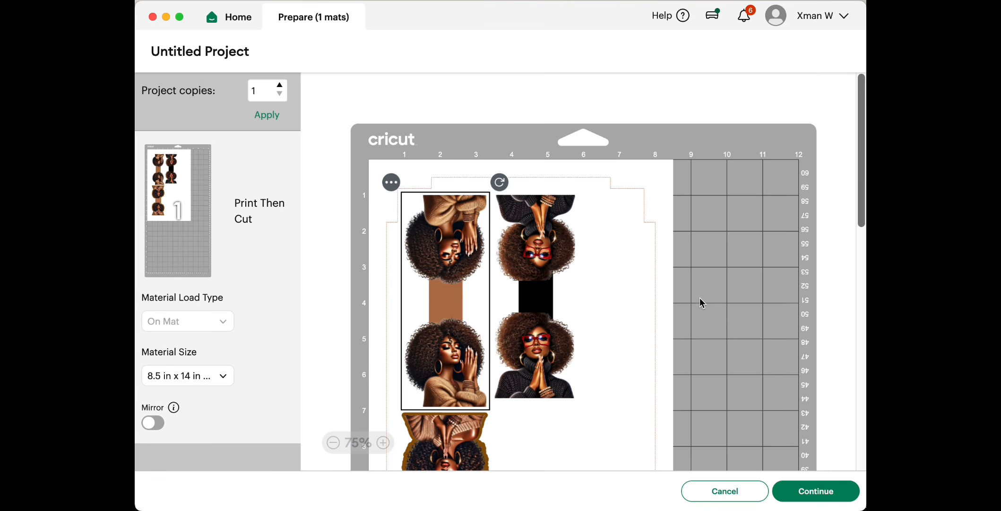
scroll(589, 345, "down", 8)
left_click(725, 491)
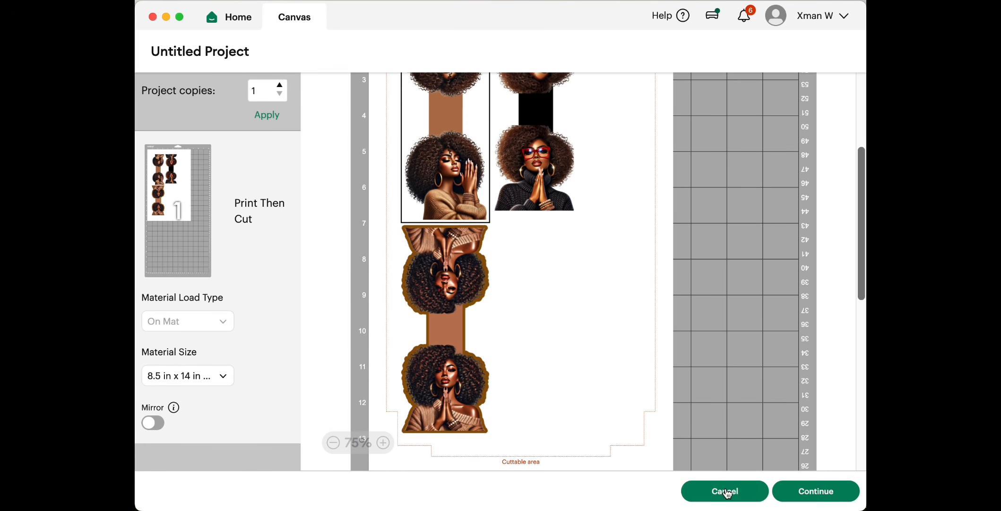
left_click(468, 310)
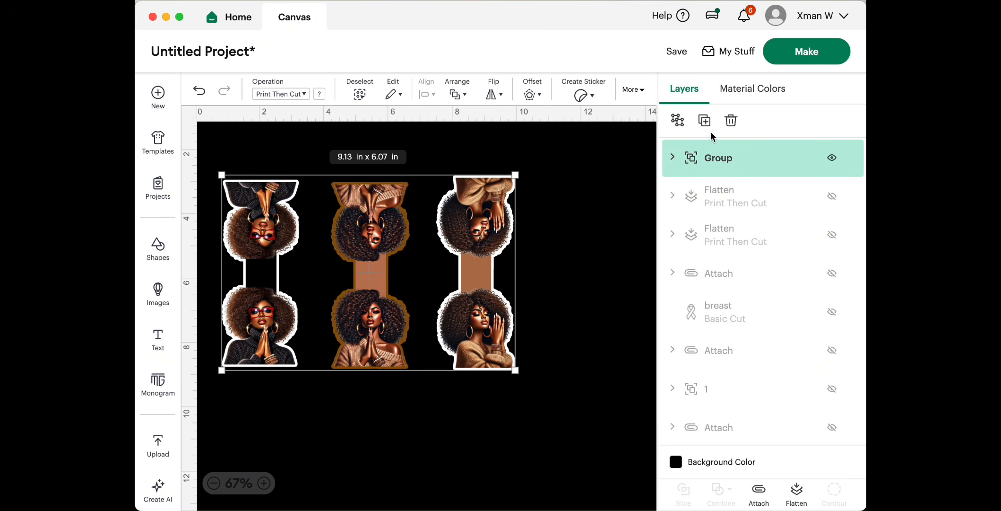
- Ungroup the three bookmarks, and show the hidden white-sweater bookmark and place it at the end of their row
left_click(678, 120)
left_click(832, 274)
left_click_drag(338, 438, 589, 306)
- Scale and align the white-sweater bookmark to match the others in the row, and group all four bookmarks
left_click_drag(624, 224, 620, 216)
left_click_drag(581, 267, 579, 231)
left_click_drag(632, 400, 220, 186)
left_click(678, 121)
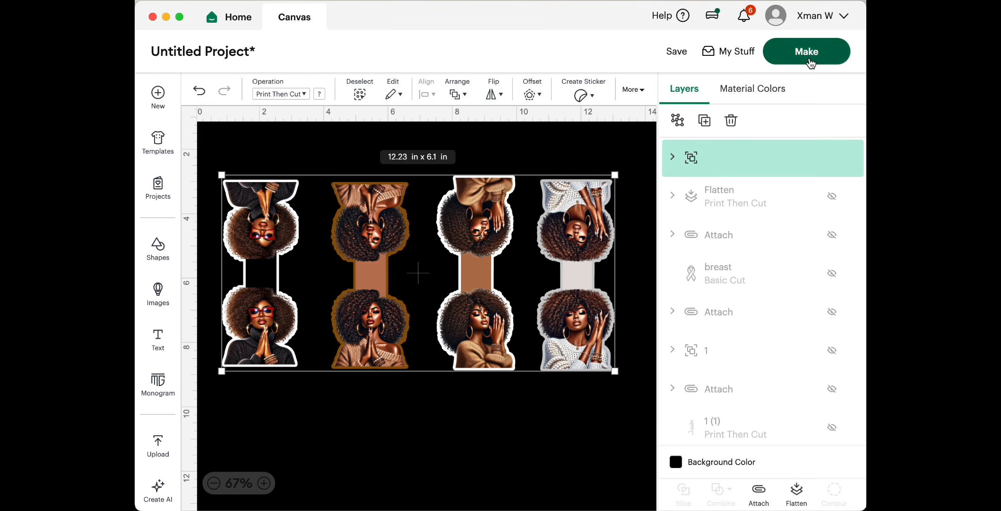
- Check the layout of the four grouped bookmarks on the 8.5 x 14 in Print Then Cut mat and continue to the make stage
left_click(807, 51)
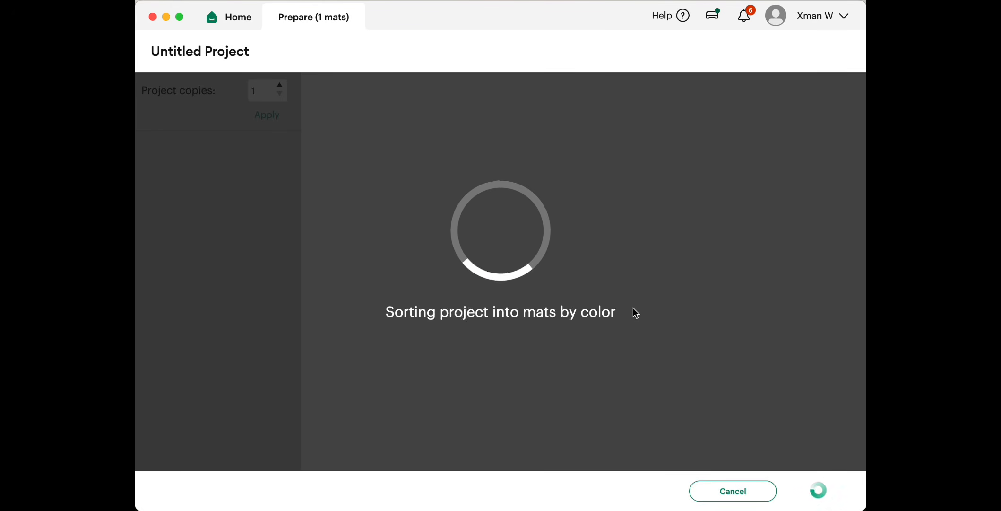
scroll(633, 307, "up", 5)
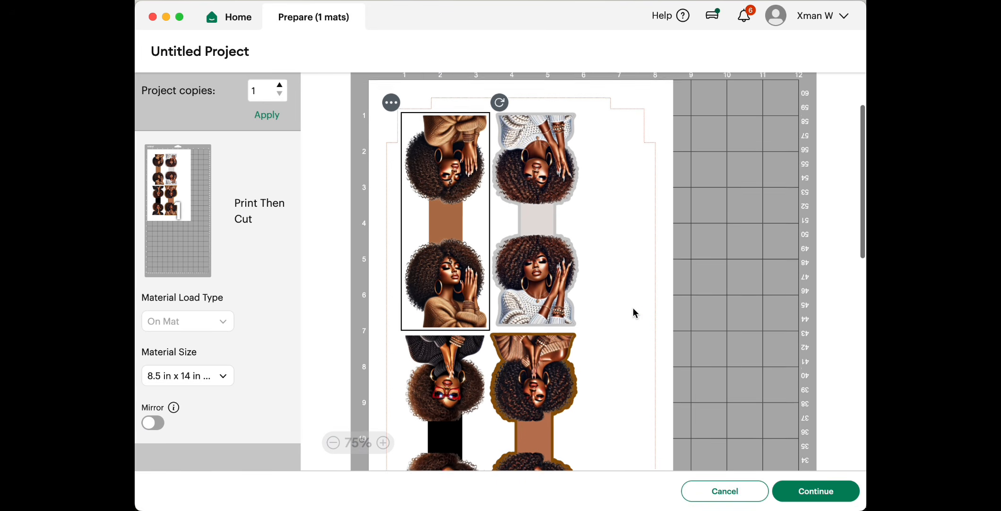
scroll(547, 243, "up", 5)
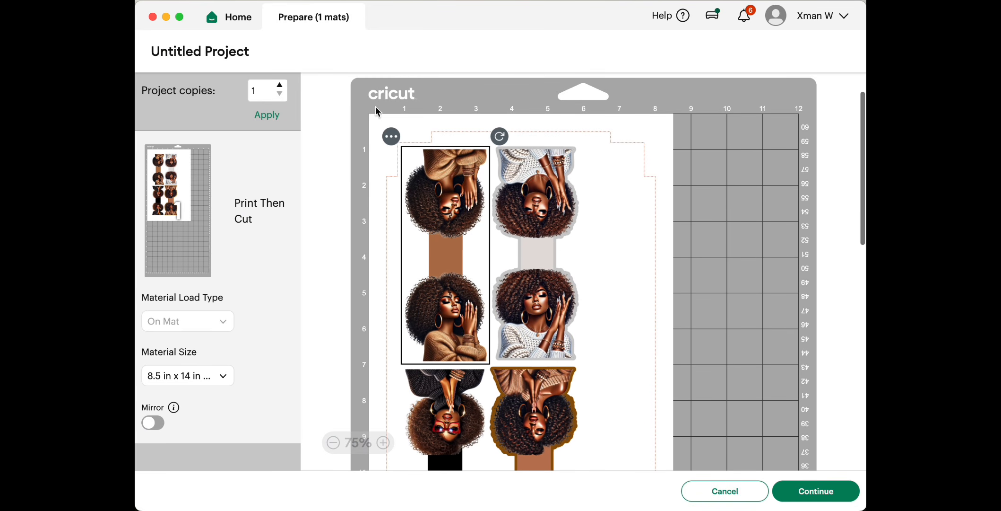
scroll(636, 304, "down", 5)
scroll(635, 304, "up", 3)
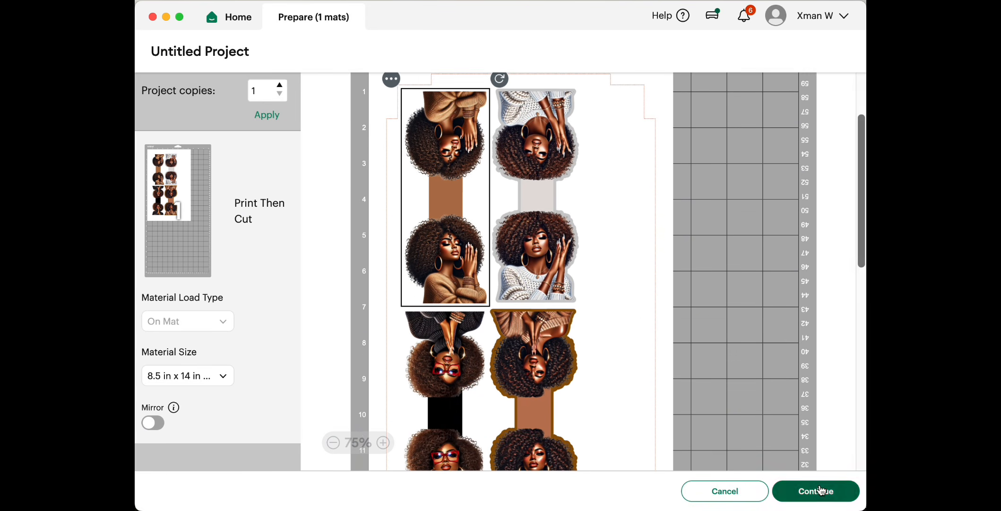
left_click(812, 491)
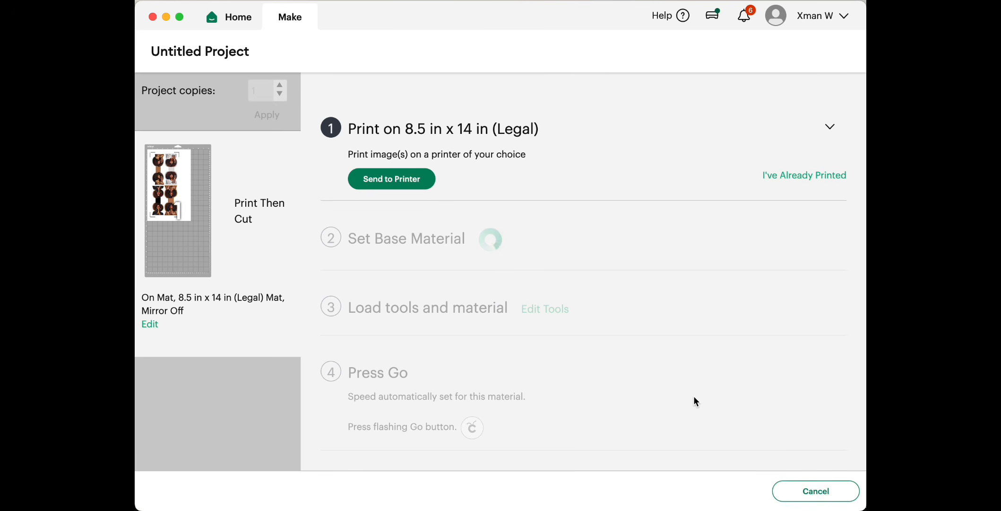
- Print one copy on the EPSON ET-4700 Series 2 without bleed, and set the base material to Medium Cardstock - 80 lb (216 gsm)
left_click(410, 183)
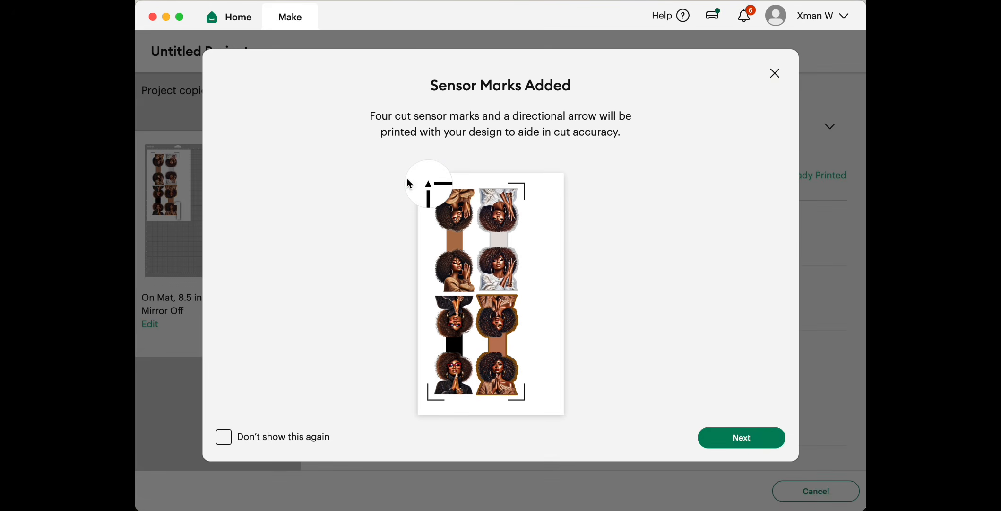
left_click(739, 440)
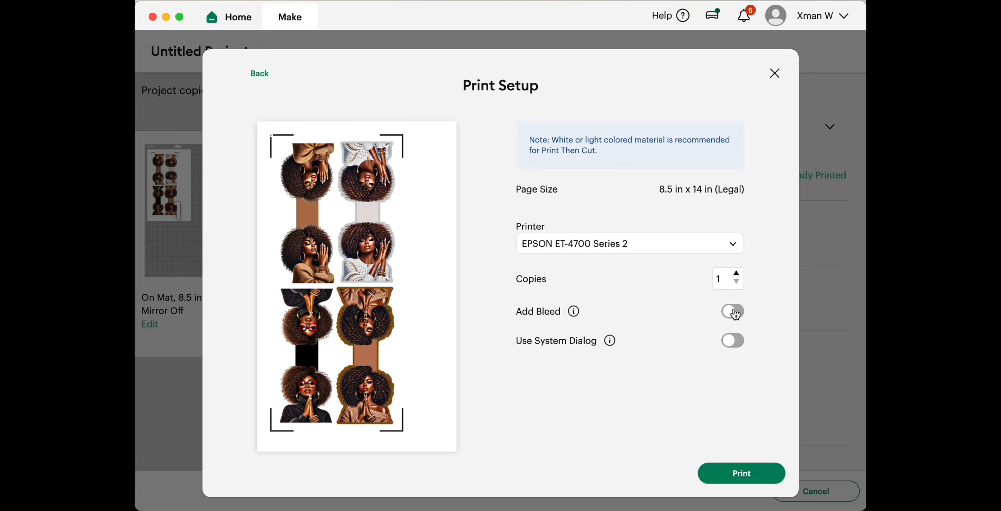
left_click(741, 474)
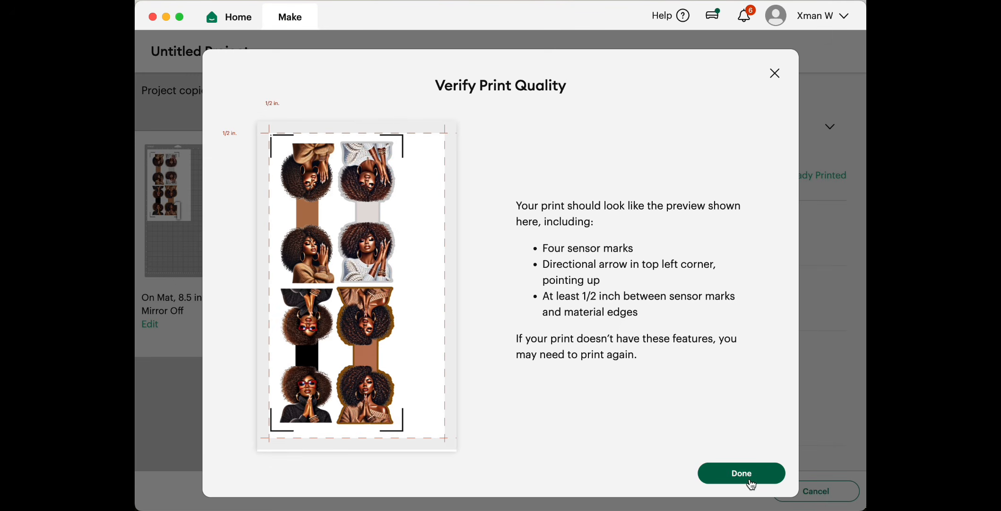
left_click(742, 473)
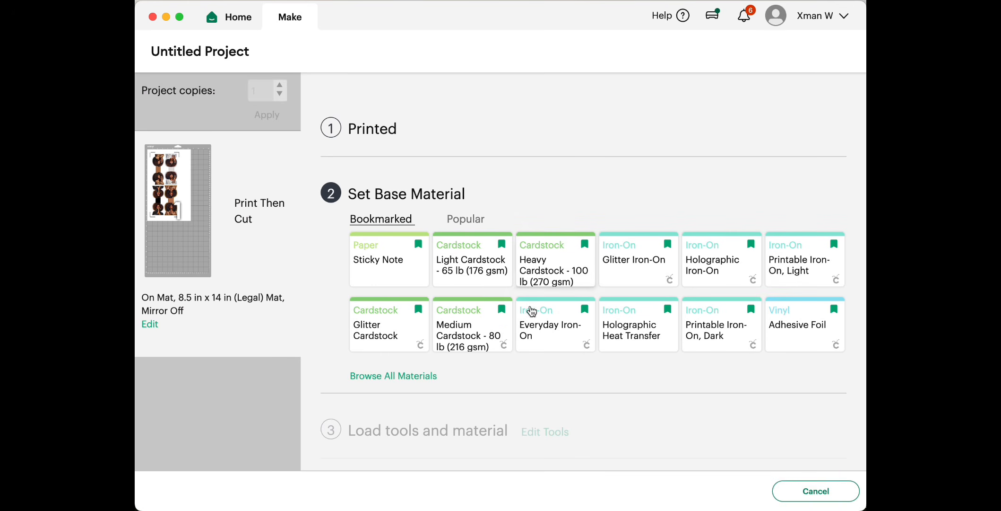
left_click(466, 335)
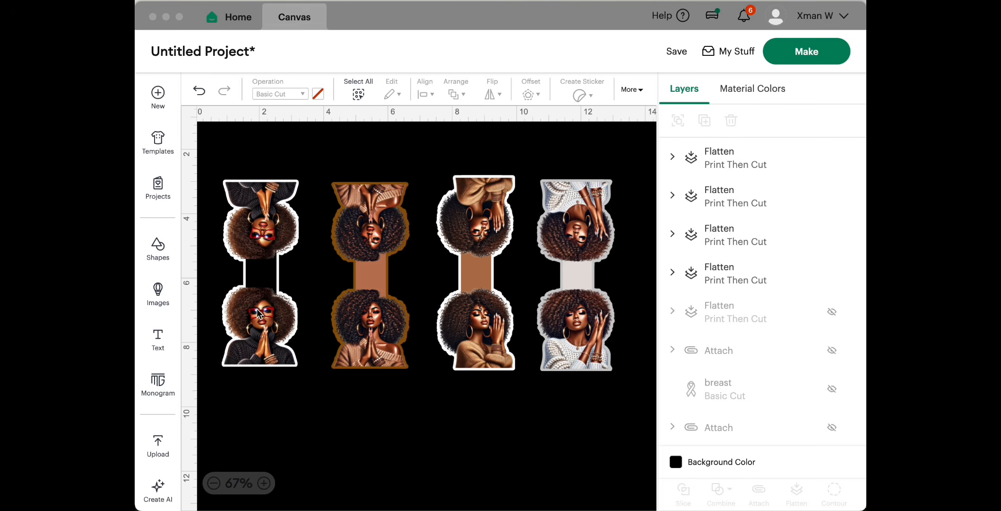
- Scale the black-sweater bookmark to about 1.96 x 4.77 in and the brown one beside it to about 1.97 x 4.65 in, aligned in a row
left_click(273, 248)
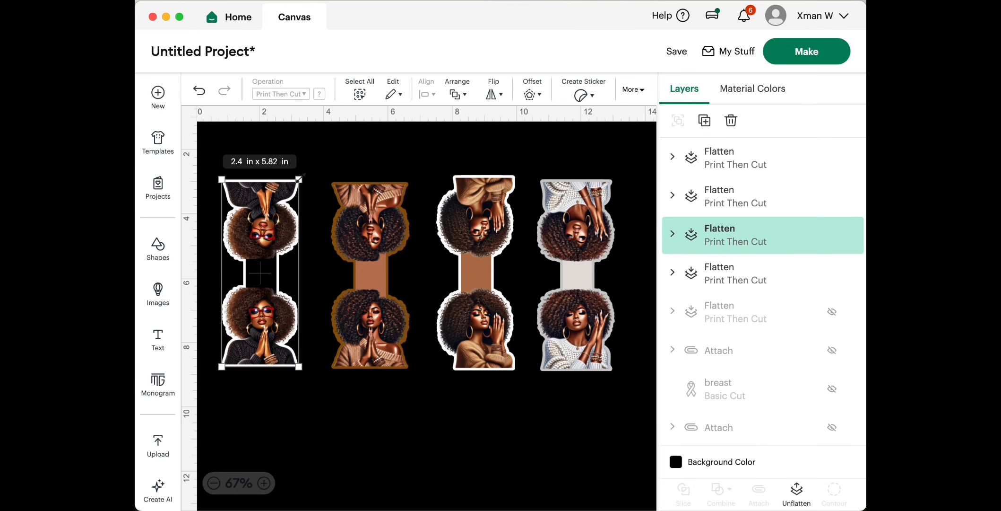
left_click_drag(300, 179, 287, 217)
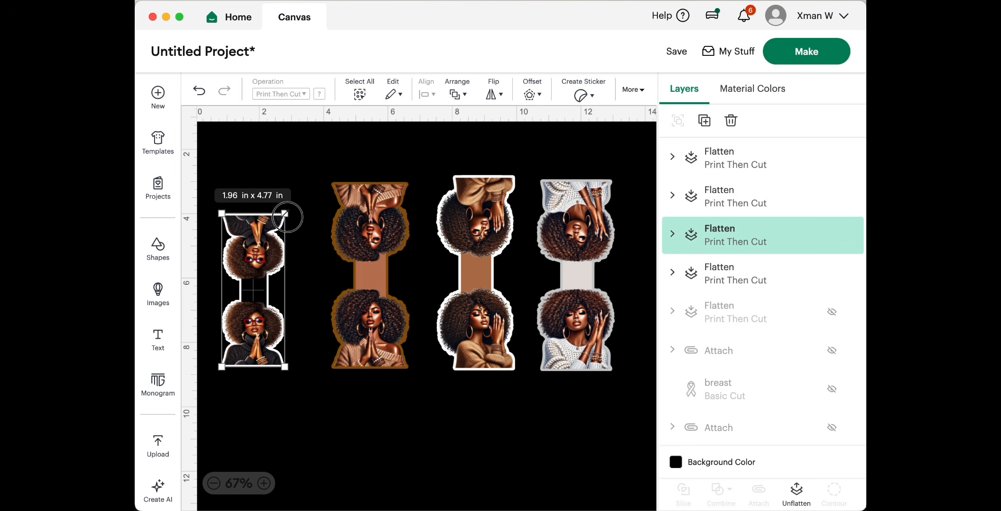
left_click_drag(286, 215, 287, 215)
left_click(367, 205)
left_click_drag(367, 204, 350, 216)
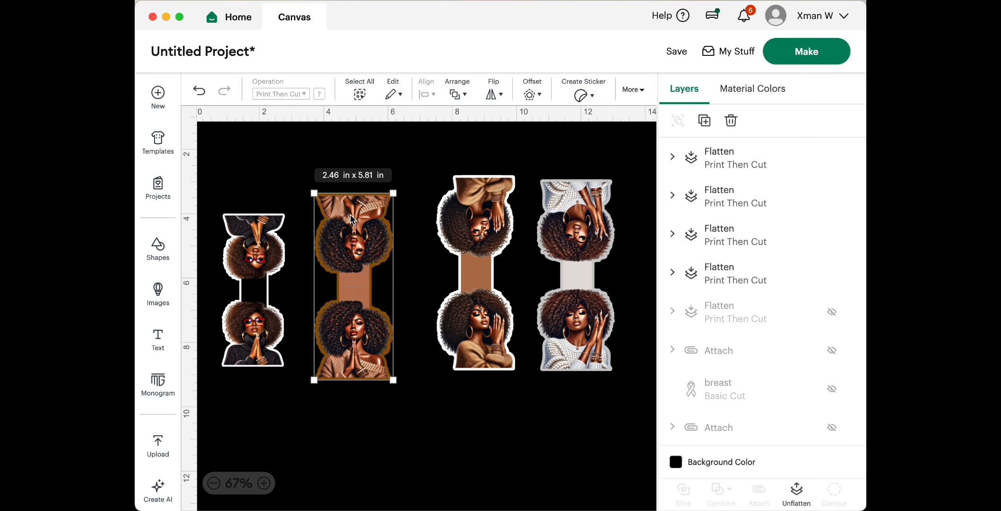
left_click_drag(392, 193, 378, 231)
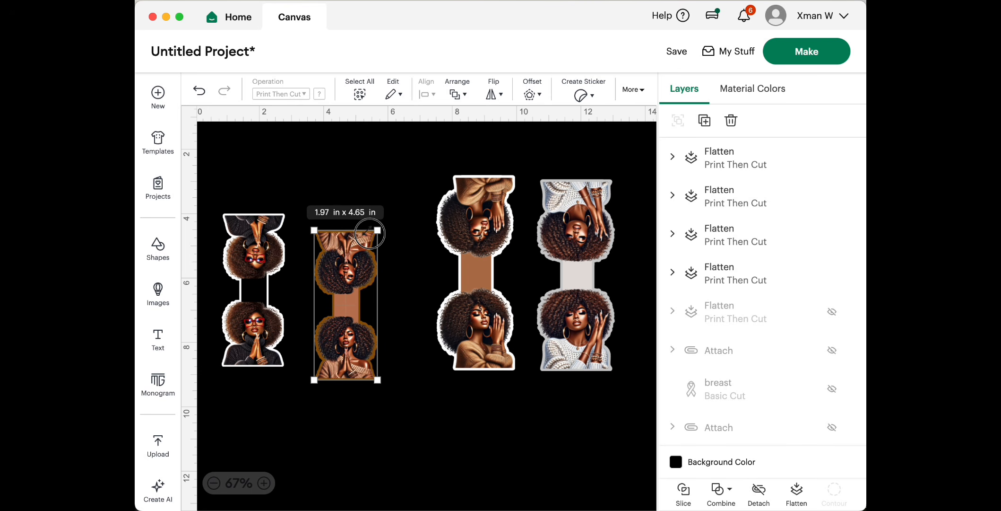
left_click_drag(350, 282, 342, 269)
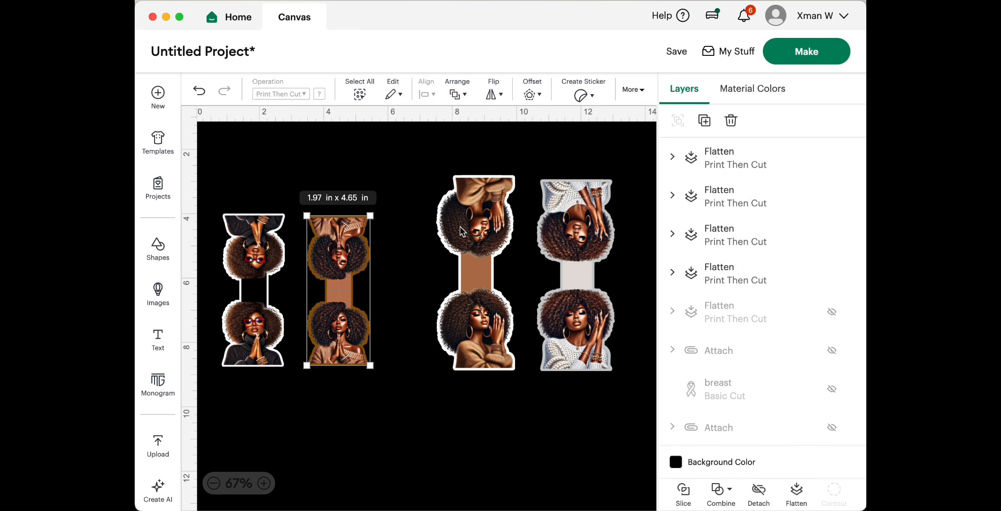
- Scale the tan-sweater bookmark to about 1.93 x 4.75 in and the white-sweater one to about 1.92 x 4.71 in, lined up with the row
left_click_drag(462, 231, 422, 236)
left_click_drag(476, 178, 464, 215)
left_click_drag(449, 247, 444, 242)
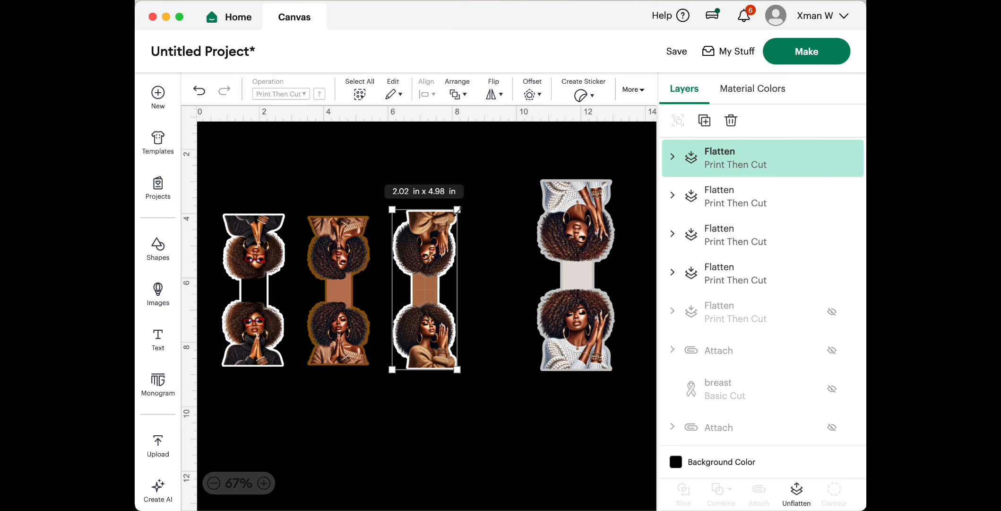
left_click_drag(457, 209, 454, 217)
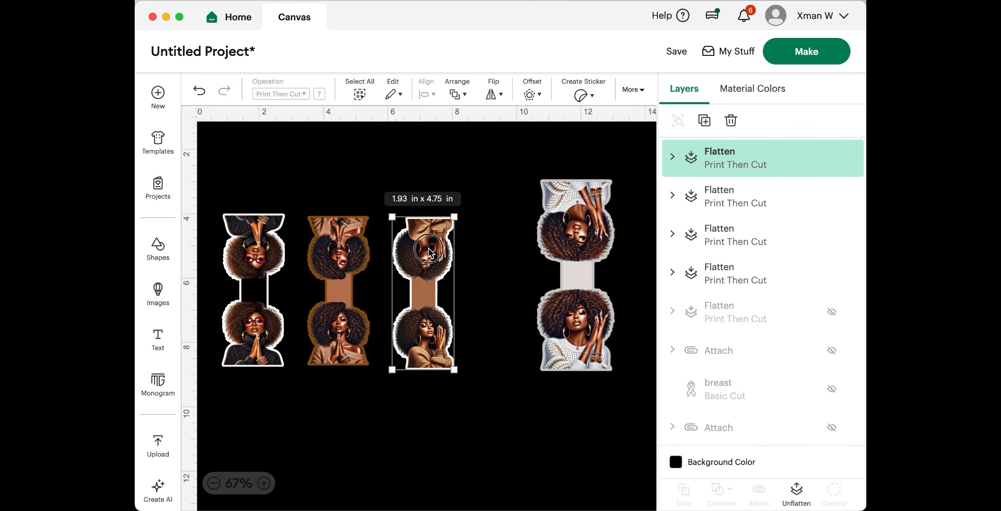
left_click_drag(557, 226, 501, 230)
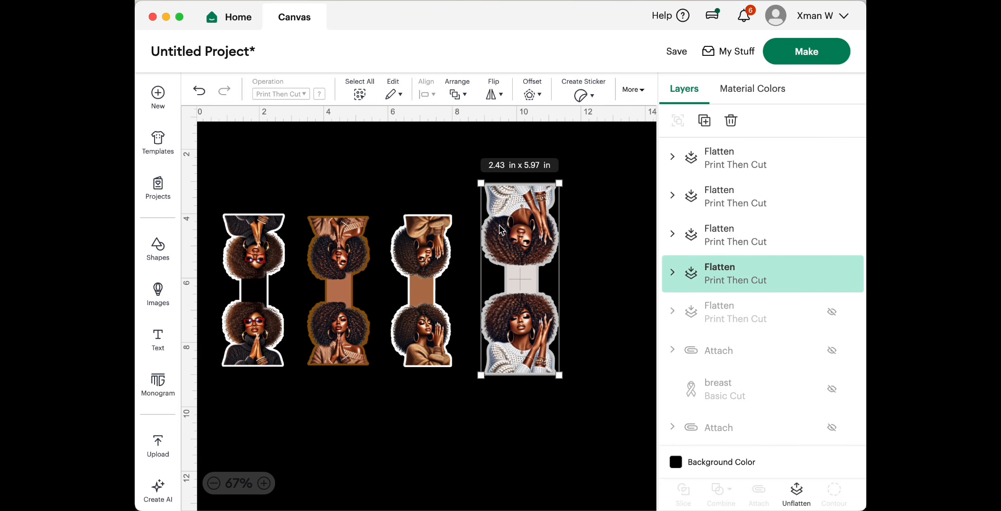
left_click_drag(557, 184, 516, 234)
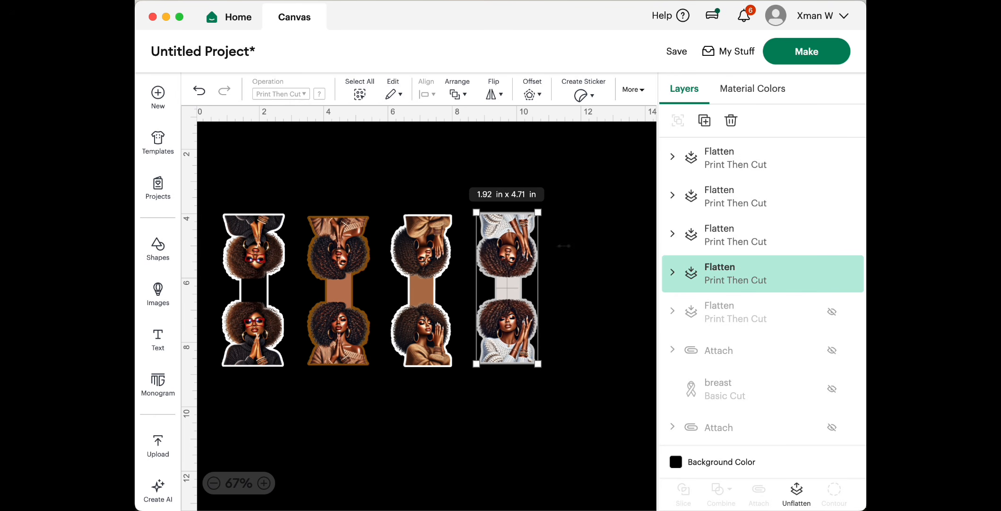
- Show the hidden pink bookmark, scale it to about 1.92 x 4.48 in below the black-sweater bookmark, and group all five bookmarks
left_click(832, 323)
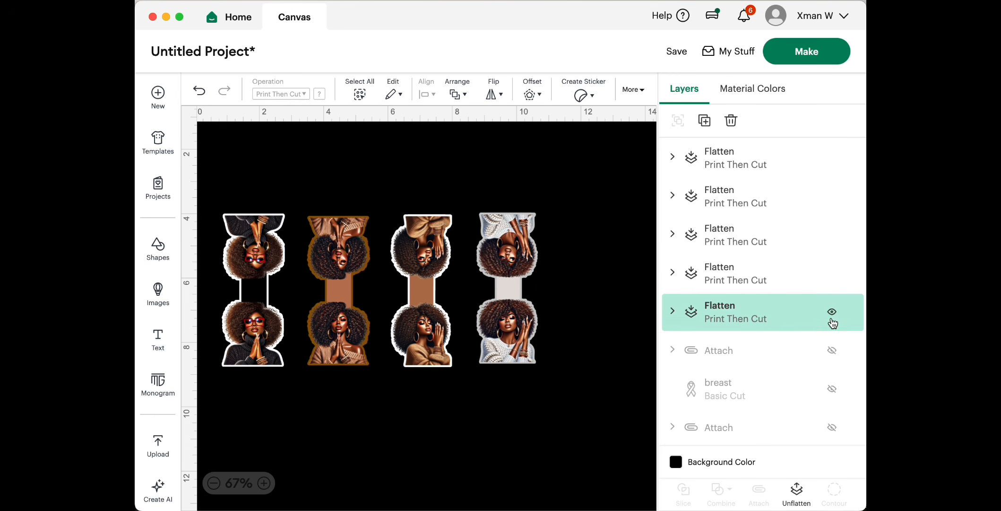
left_click_drag(418, 176, 548, 361)
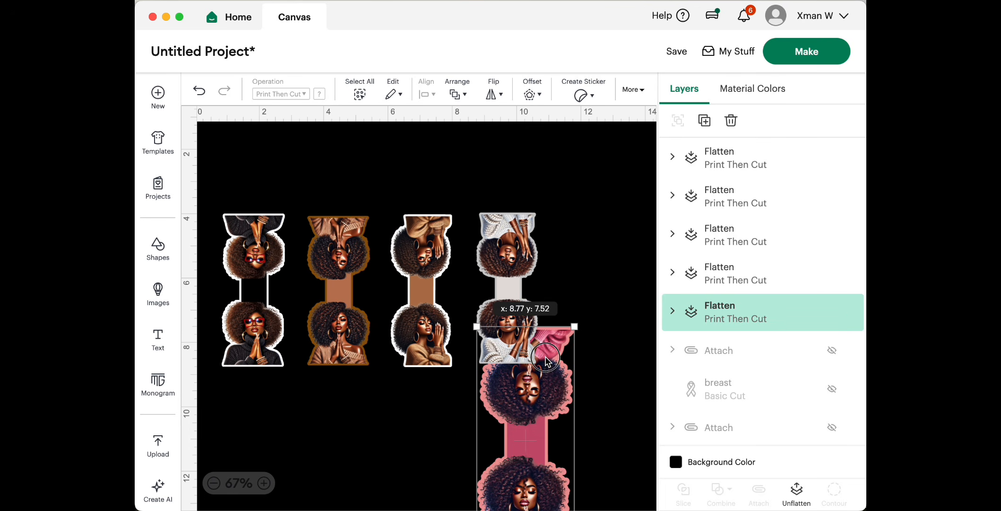
left_click_drag(575, 327, 259, 414)
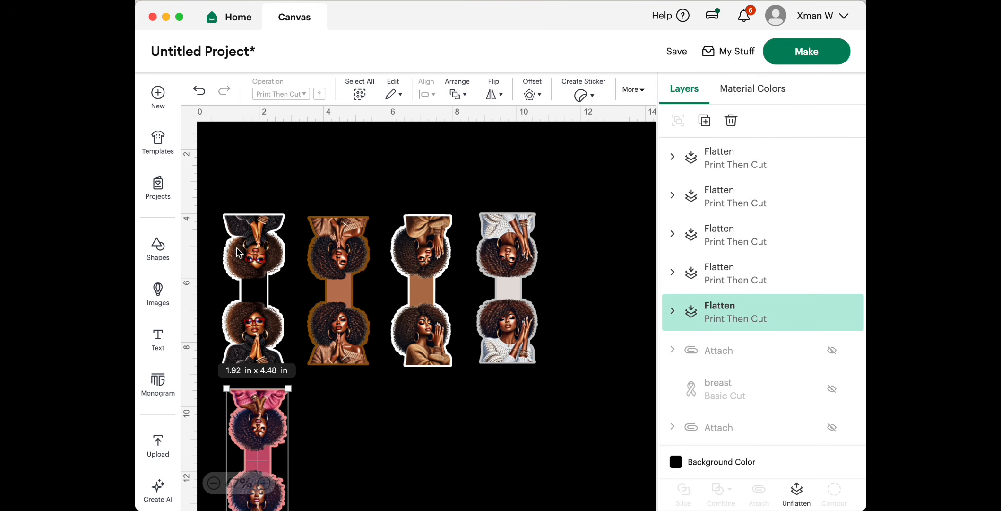
left_click_drag(226, 195, 543, 496)
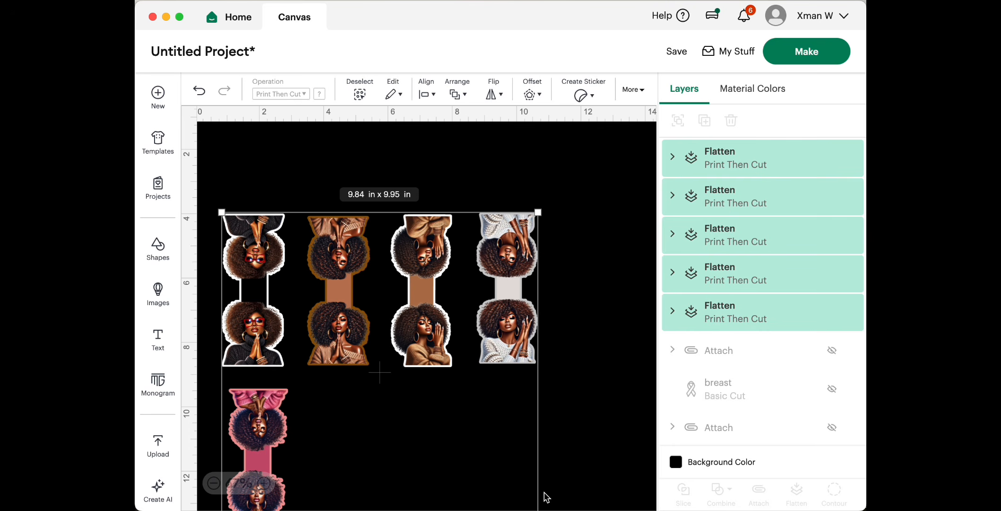
left_click(678, 121)
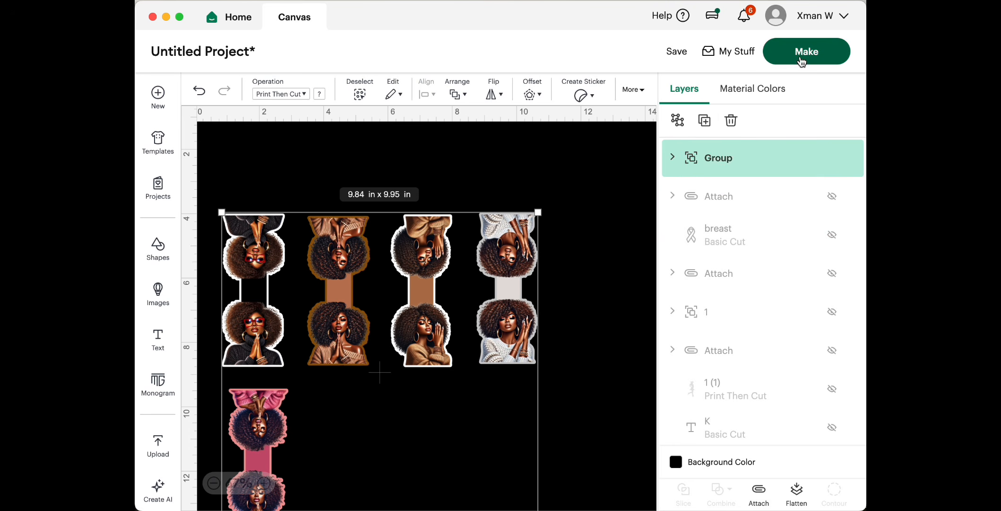
- Check how the five grouped bookmarks fit within the cuttable area of the 8.5 x 14 in mat, and continue to the make stage
left_click(803, 53)
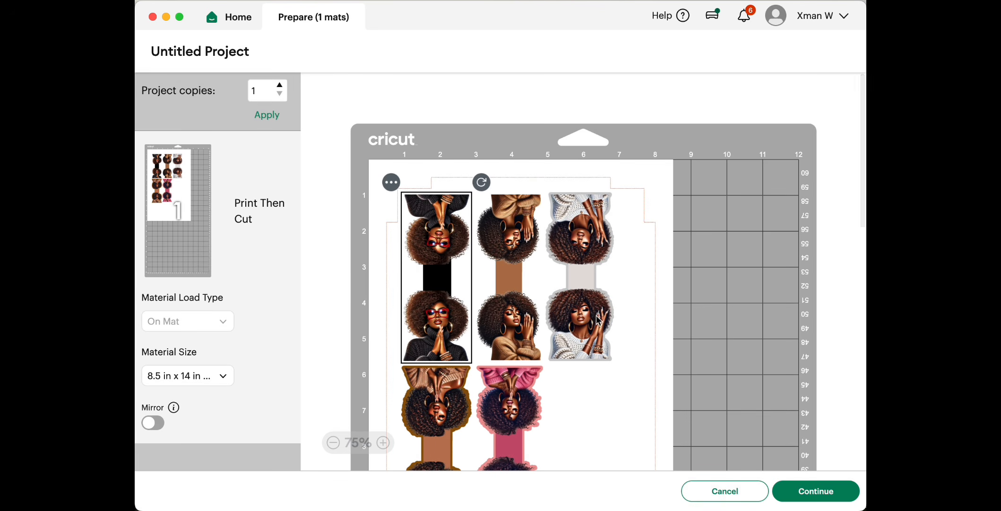
scroll(597, 314, "down", 5)
scroll(597, 314, "up", 3)
scroll(597, 314, "down", 8)
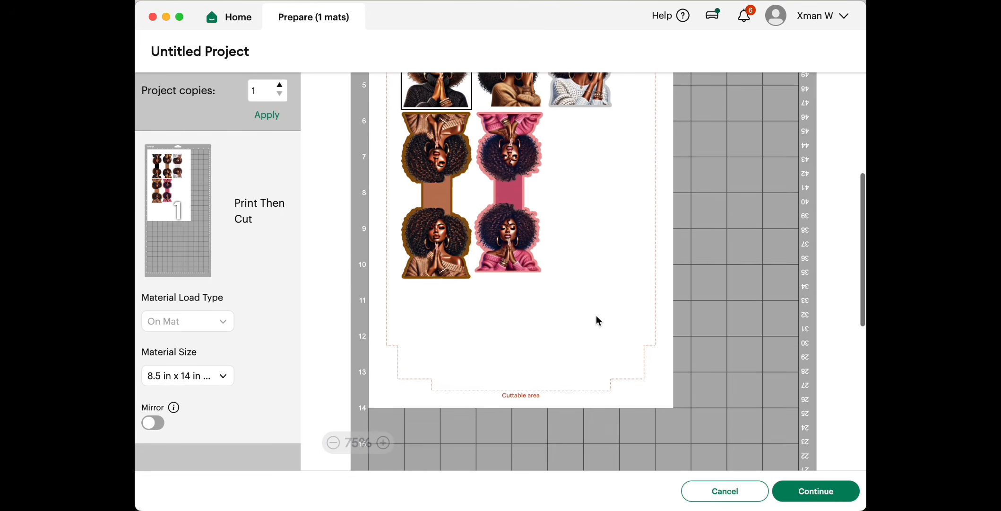
scroll(596, 315, "up", 5)
scroll(596, 320, "up", 3)
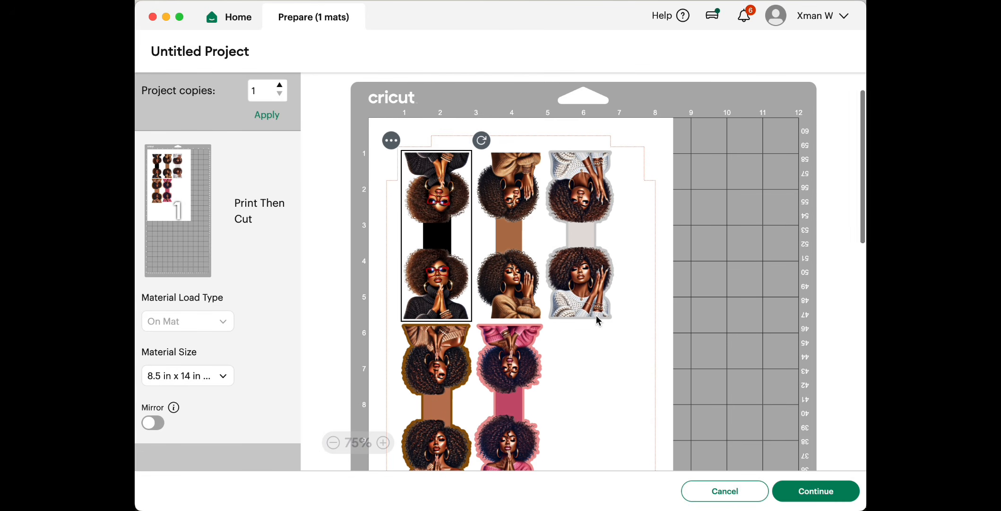
left_click(832, 481)
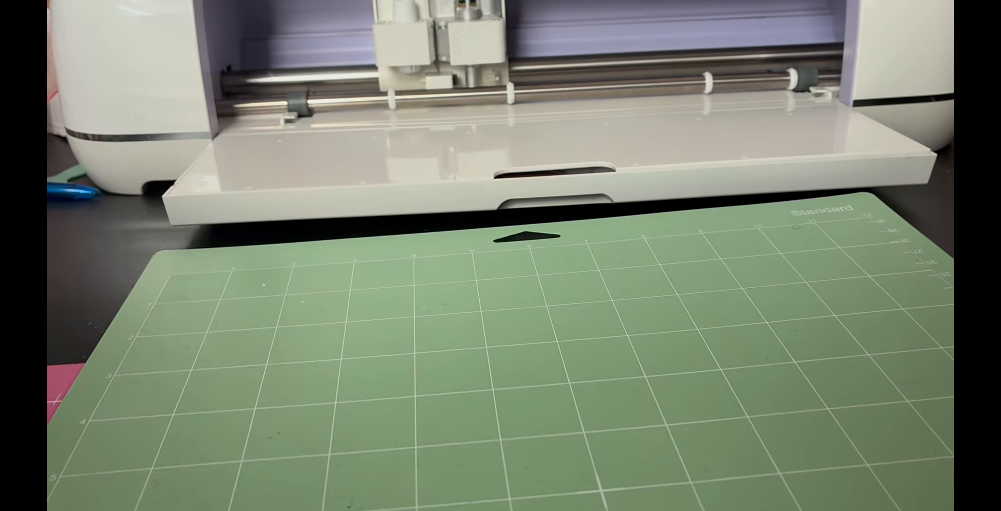